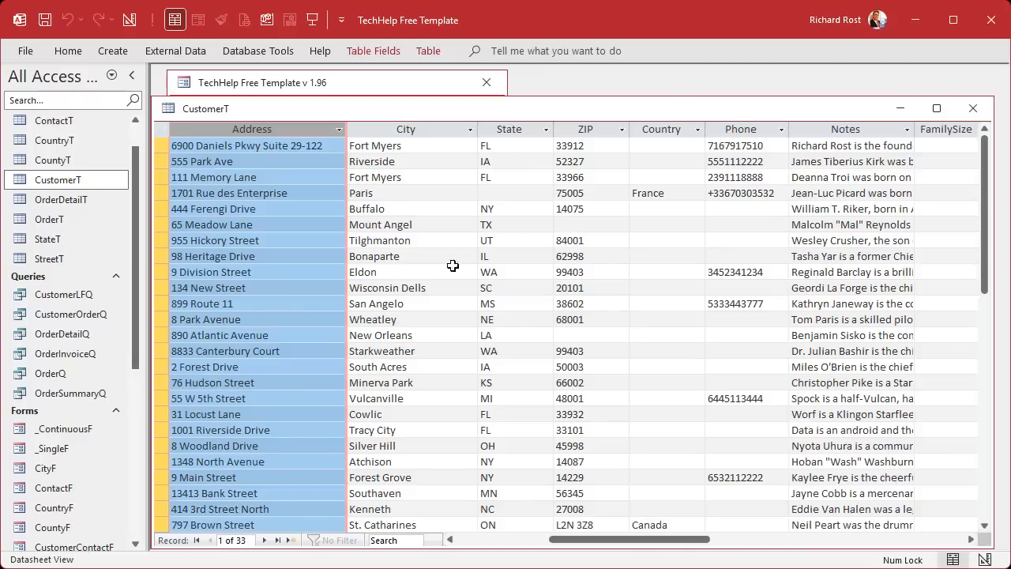
Compare the city values in the customer table with the records of the CityT table
drag(419, 177, 308, 165)
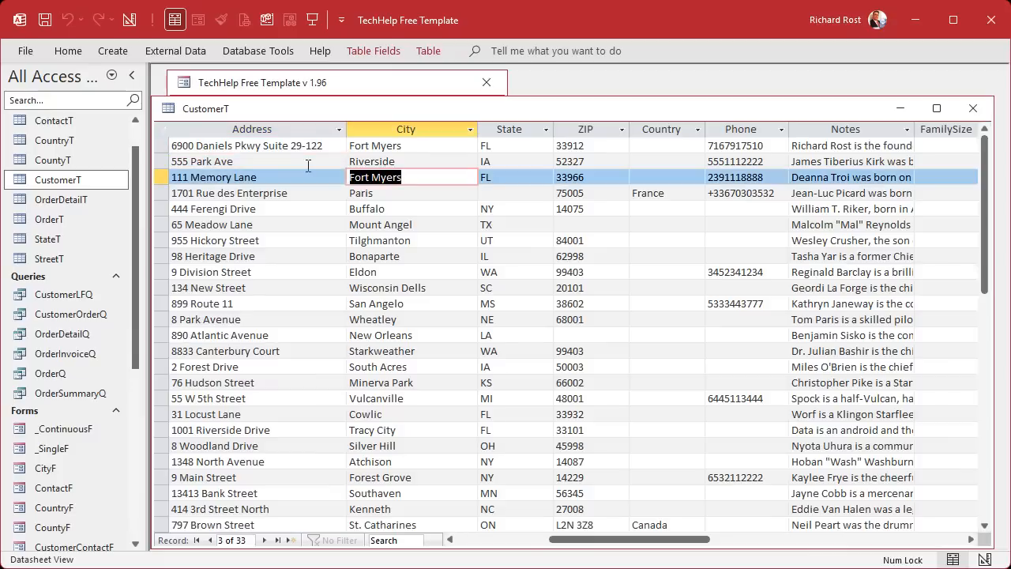
scroll(49, 146, up, 1)
double_click(45, 139)
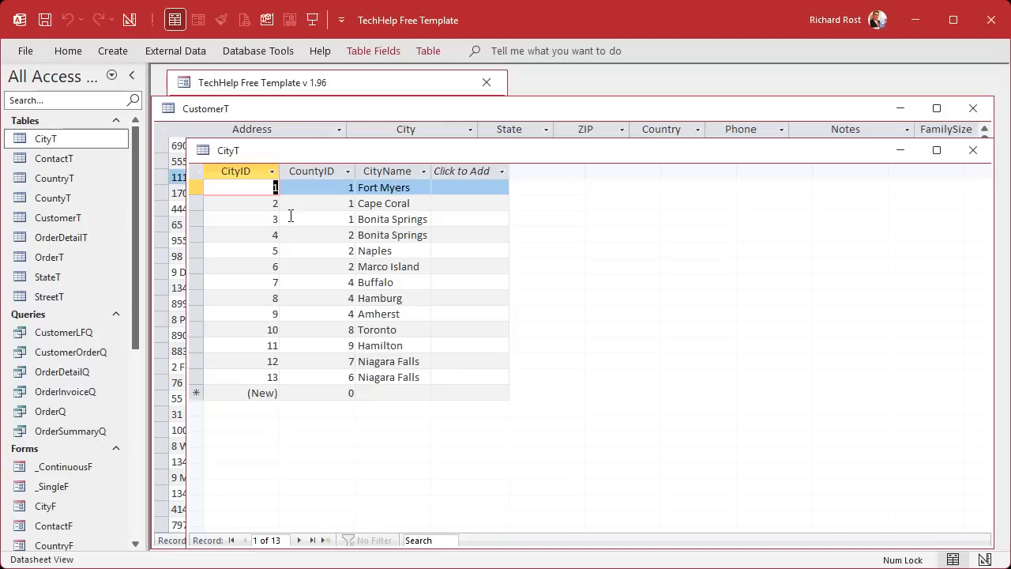
click(972, 150)
Examine the City, State and ZIP columns of the customer table, including the two Fort Myers entries
click(421, 129)
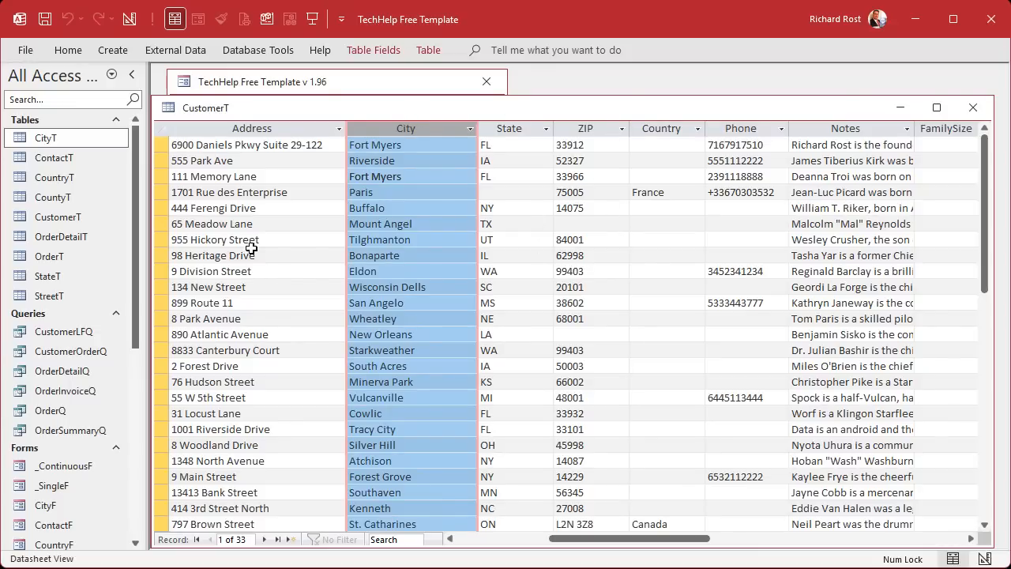
click(417, 146)
drag(418, 147, 332, 147)
drag(417, 176, 307, 166)
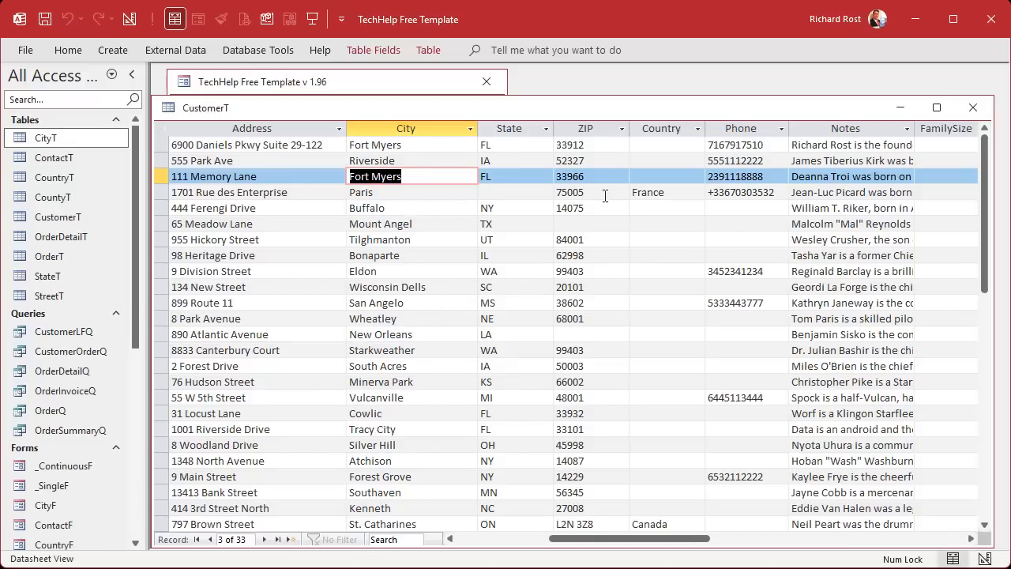
drag(396, 130, 595, 130)
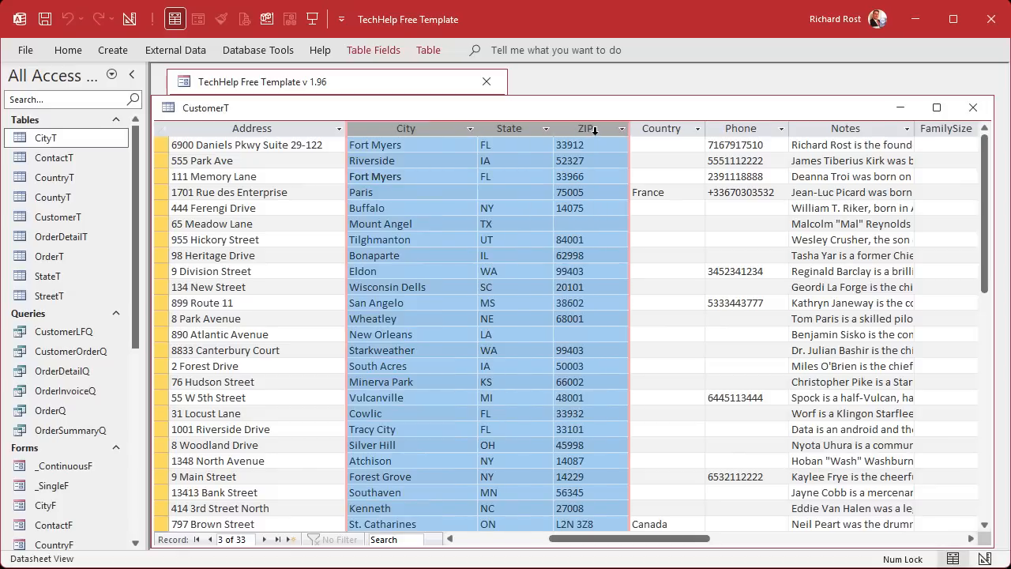
Open the CustomerT table in Design View and close the property sheet
right_click(476, 112)
click(521, 196)
drag(430, 109, 441, 85)
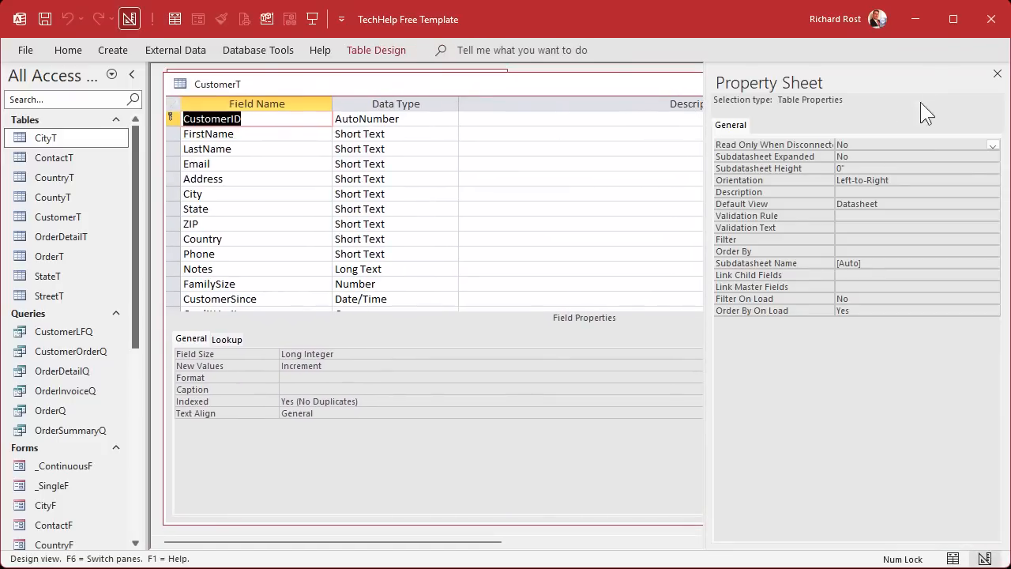
click(997, 73)
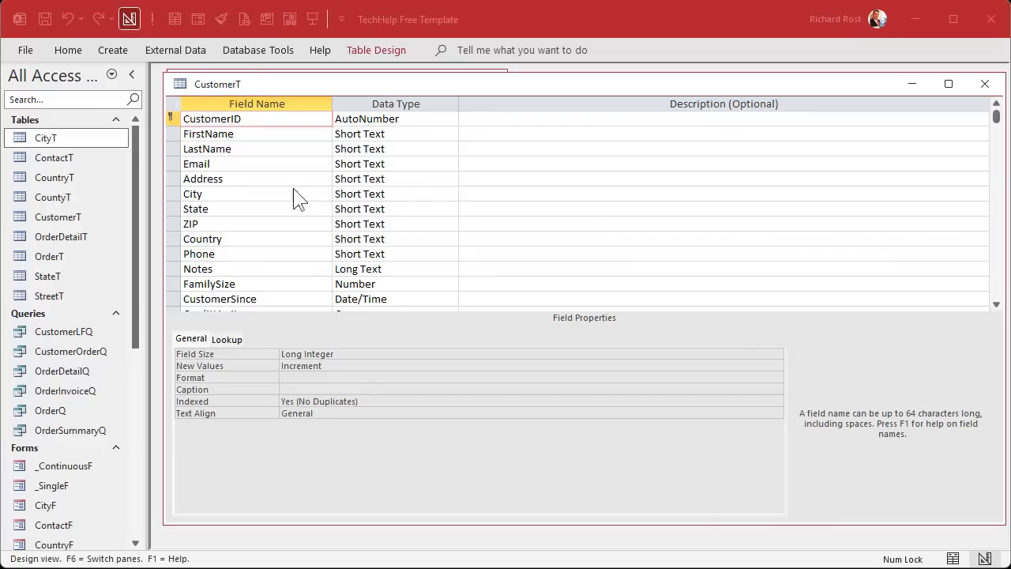
Permanently delete the Address, City, State and Country fields from the CustomerT table
click(219, 181)
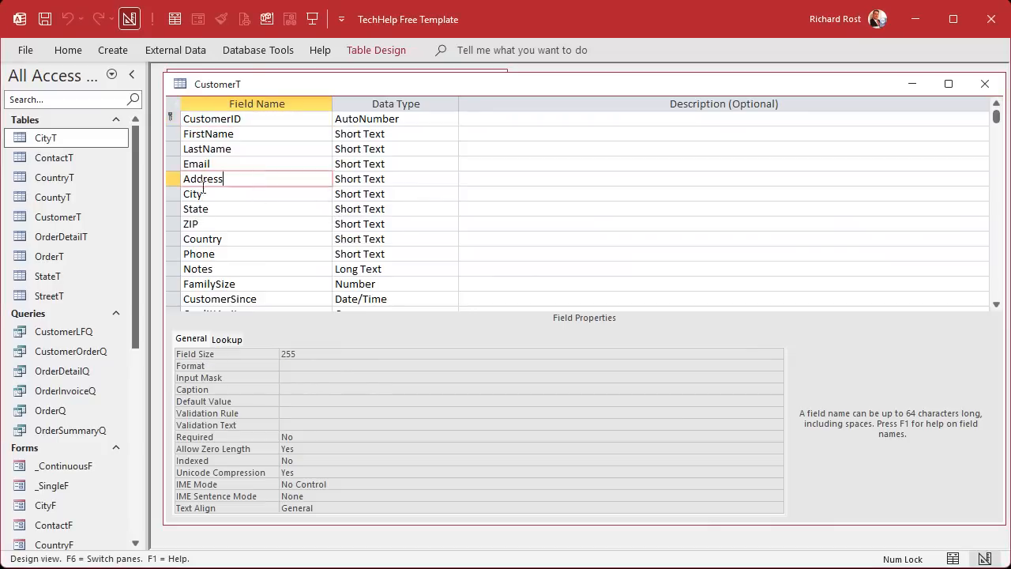
drag(174, 177, 173, 205)
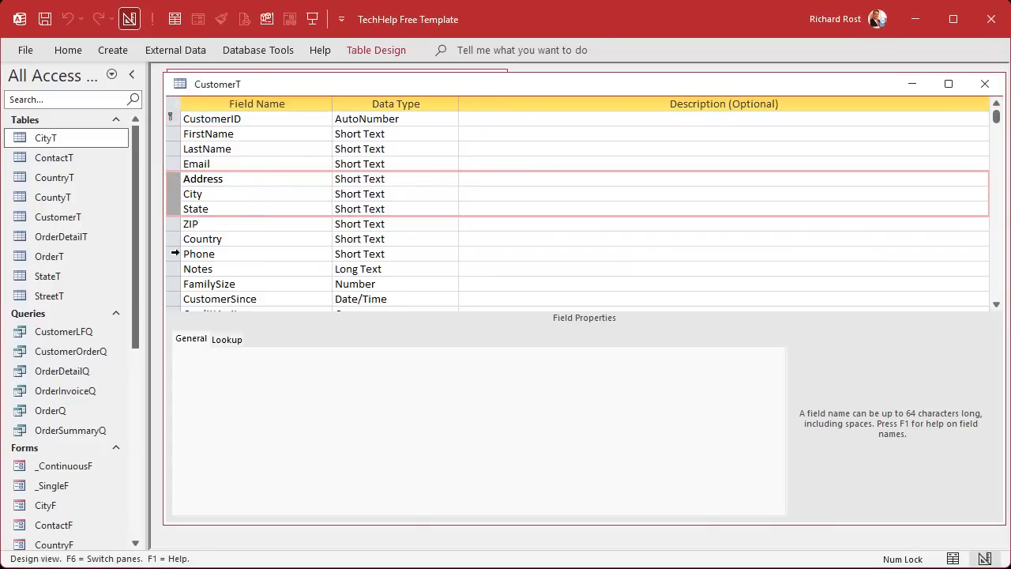
key(Delete)
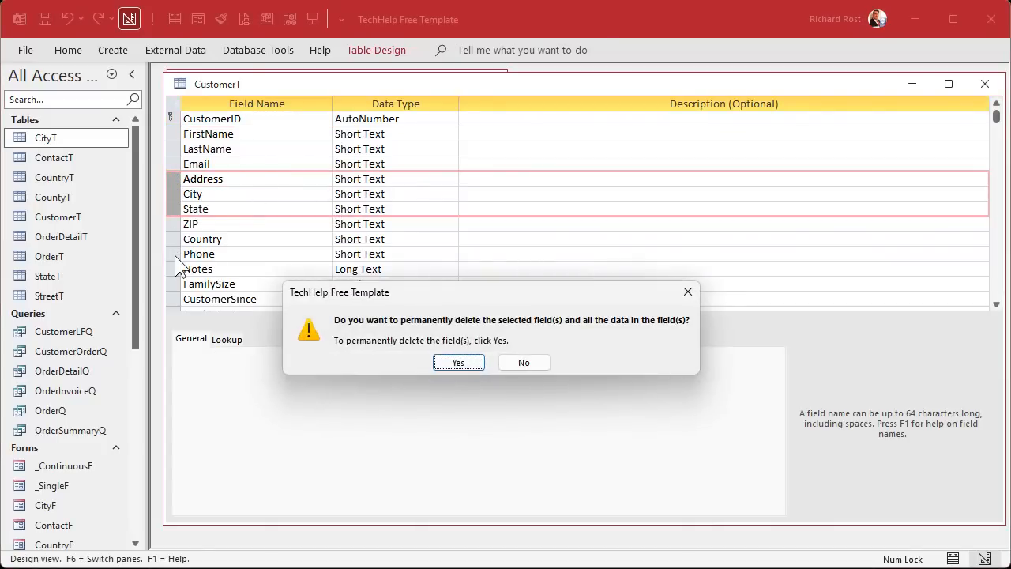
key(Return)
click(175, 193)
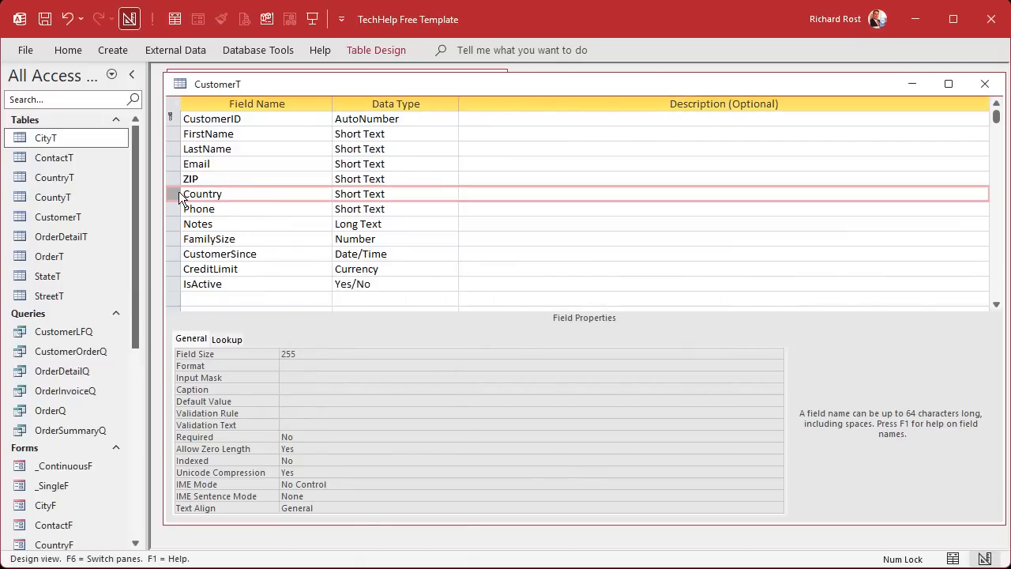
key(Delete)
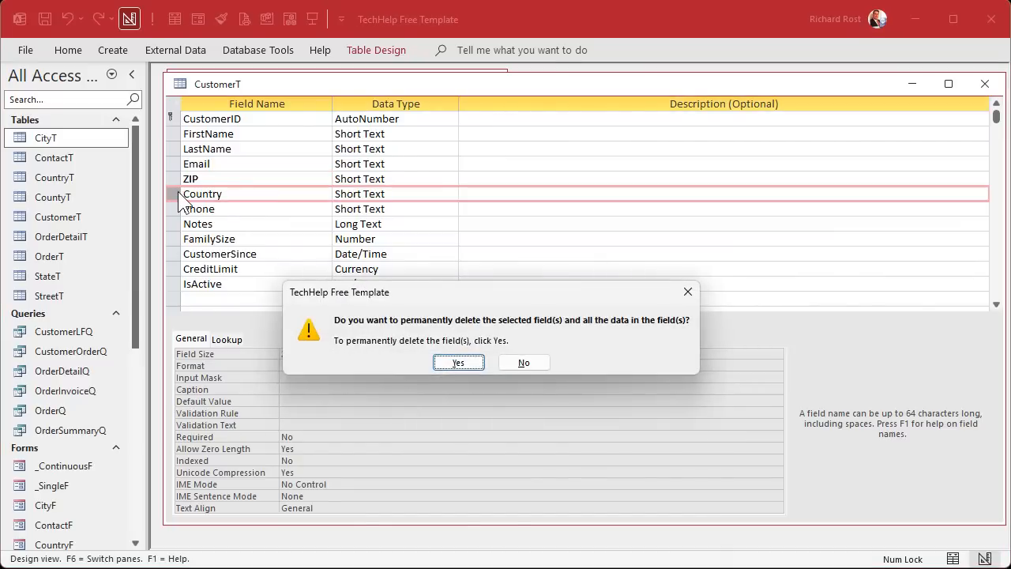
click(455, 363)
Add a CountryID field with the Number data type after IsActive in CustomerT
click(284, 179)
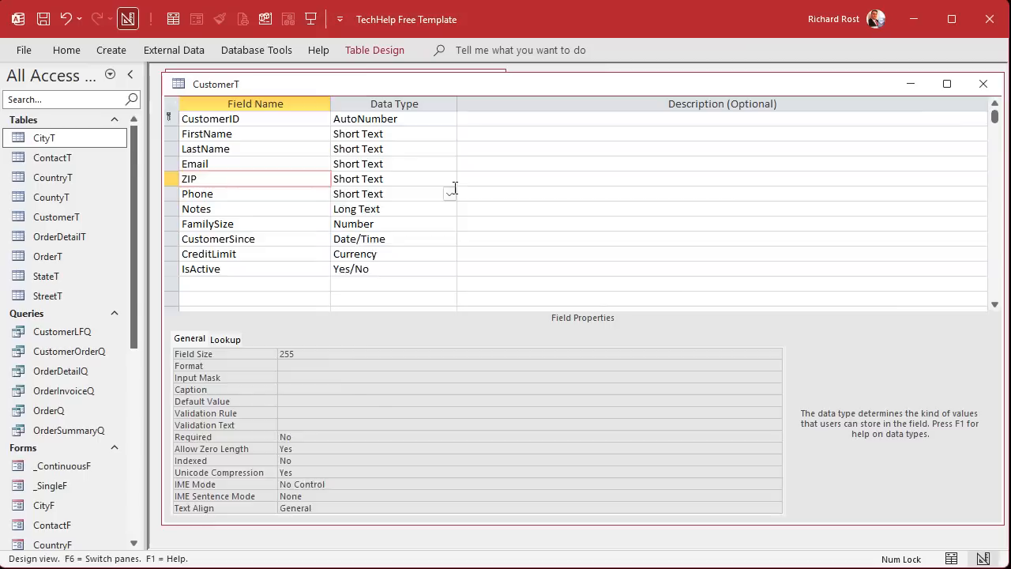
click(451, 195)
scroll(587, 185, down, 1)
click(586, 189)
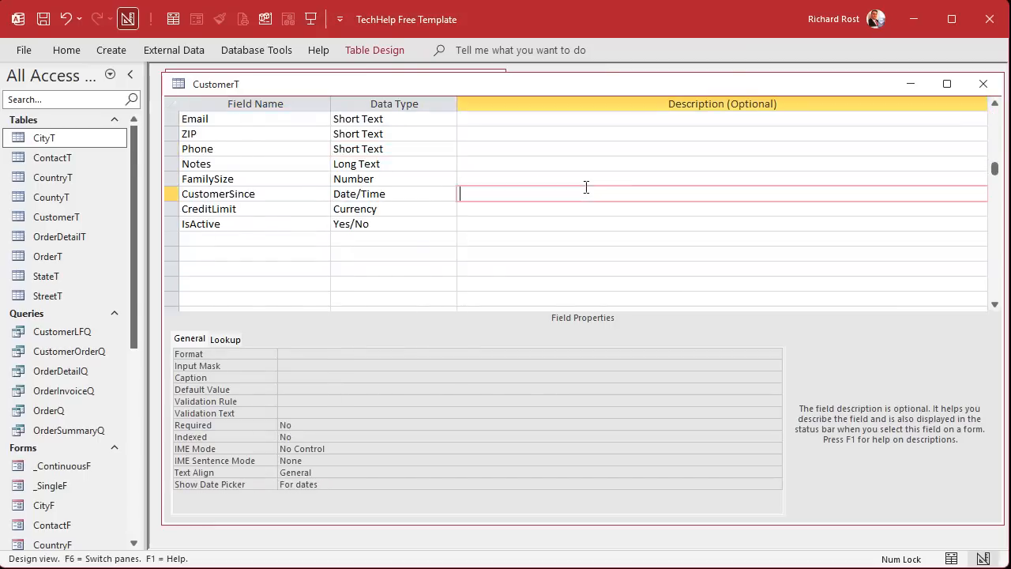
click(273, 239)
text(CountryID)
key(Tab)
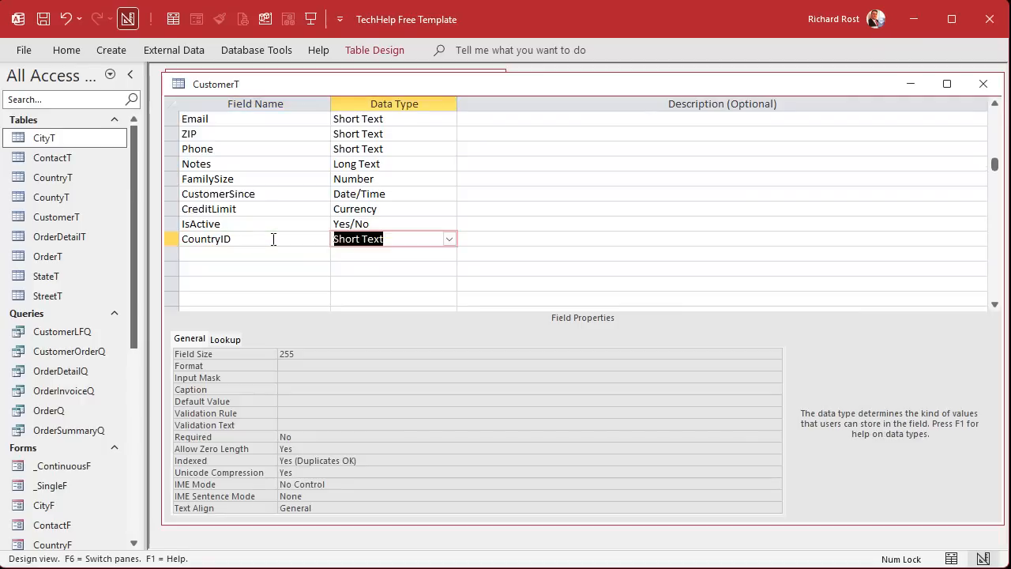
text(m)
key(Tab)
key(Return)
key(BackSpace)
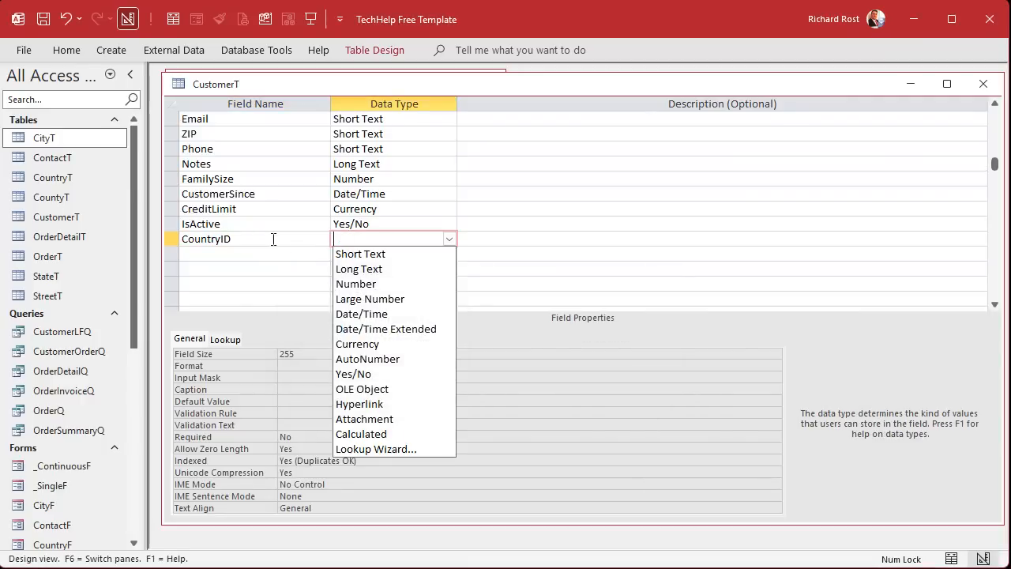
text(n)
key(Tab)
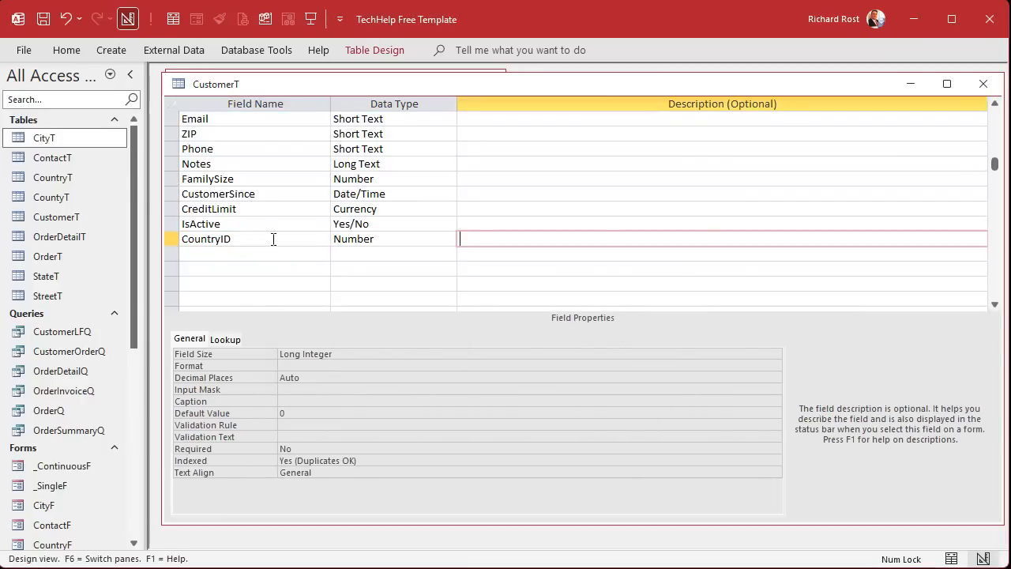
key(Tab)
Add StateID and CountyID fields with the Number data type below CountryID
text(StateID)
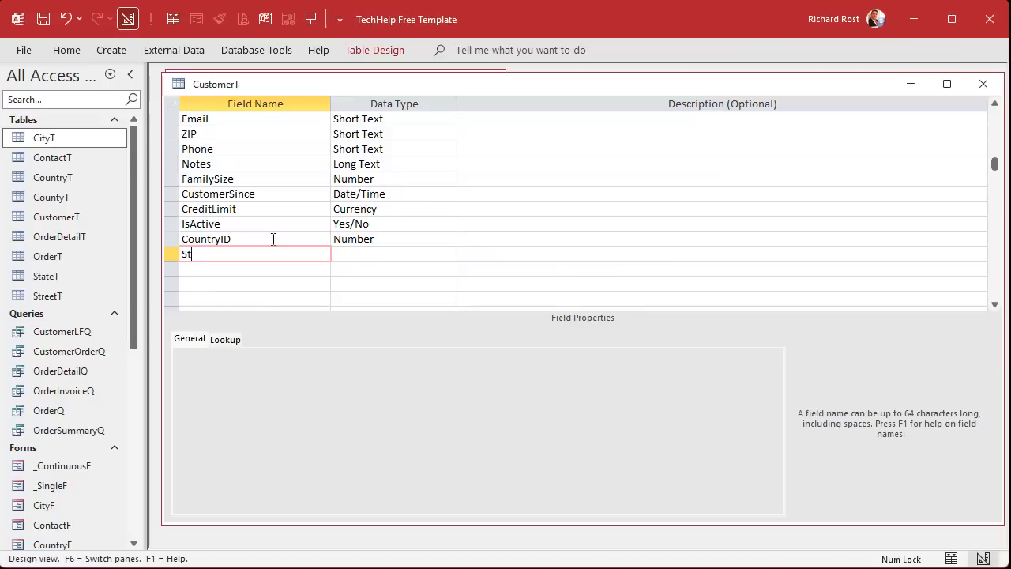
key(Tab)
text(n)
key(Tab)
key(Tab)
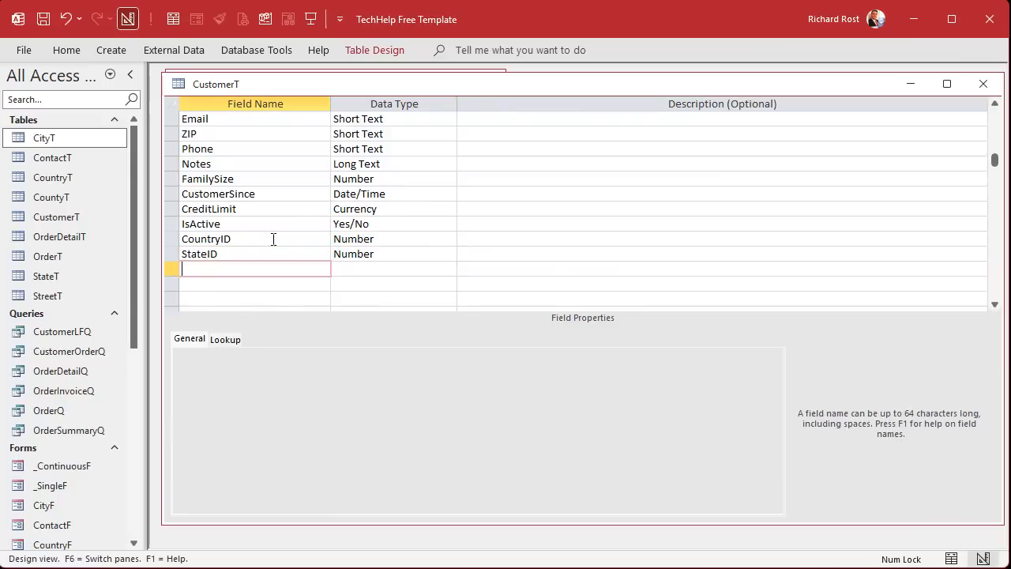
text(CountyID)
key(Tab)
text(n)
key(Tab)
key(Tab)
Add CityID and StreetID fields with the Number data type below CountyID
text(CityID)
key(Tab)
text(n)
key(Tab)
key(Tab)
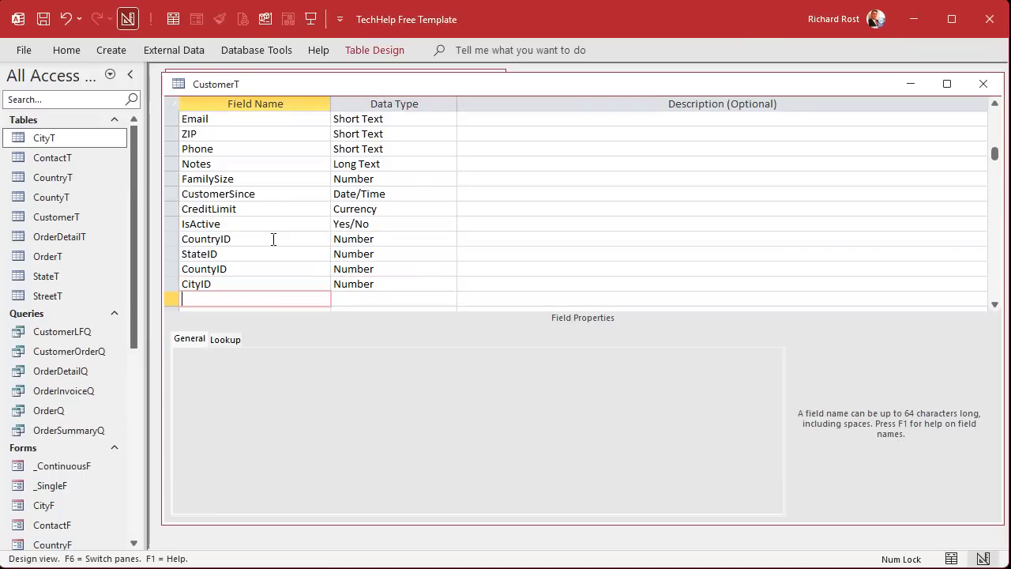
text(StreetID)
key(Tab)
text(n)
key(Tab)
key(Tab)
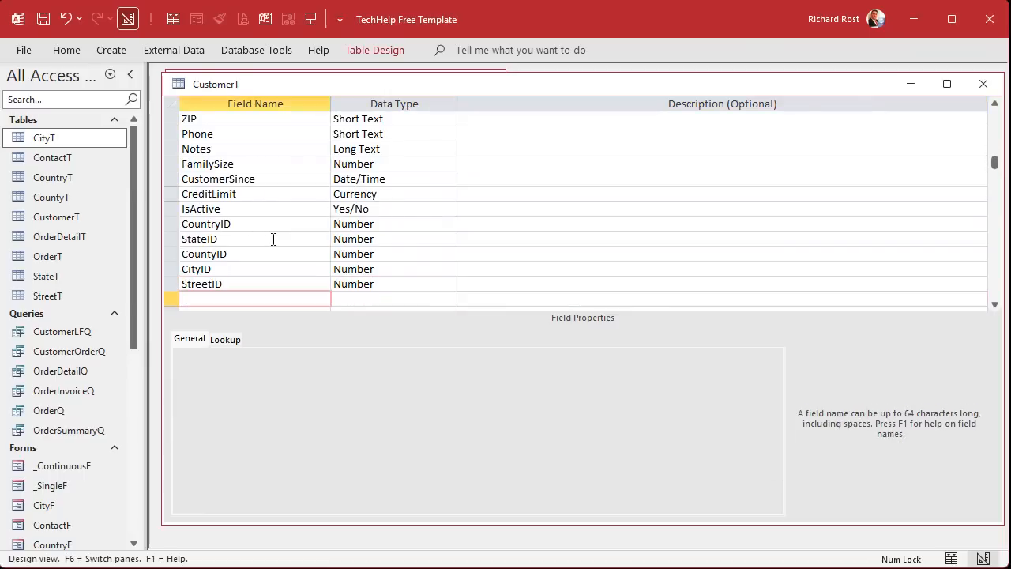
Add a StreetNumber field with the Short Text data type below StreetID
text(StreetNumber)
key(Tab)
key(Tab)
key(Tab)
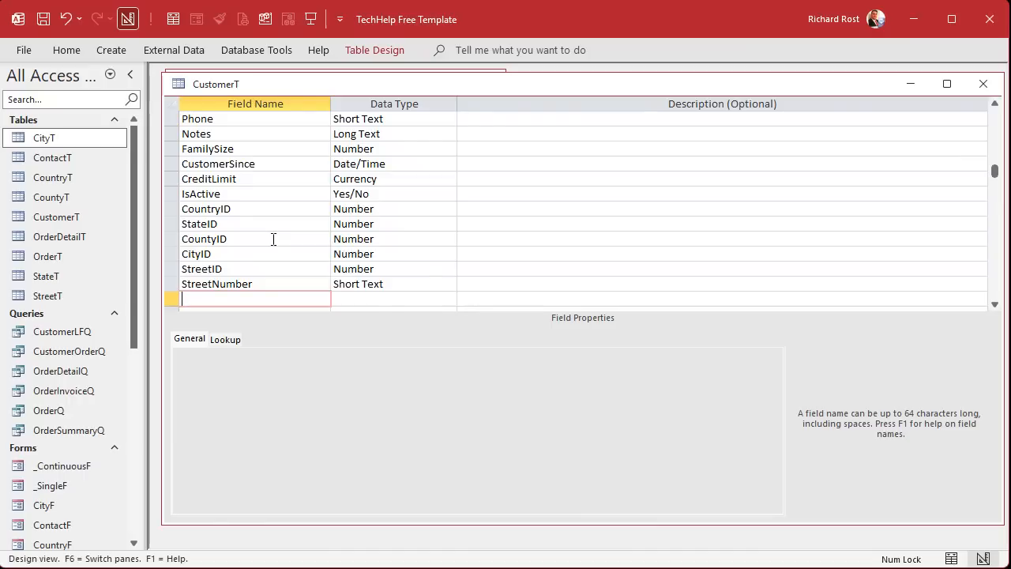
click(270, 283)
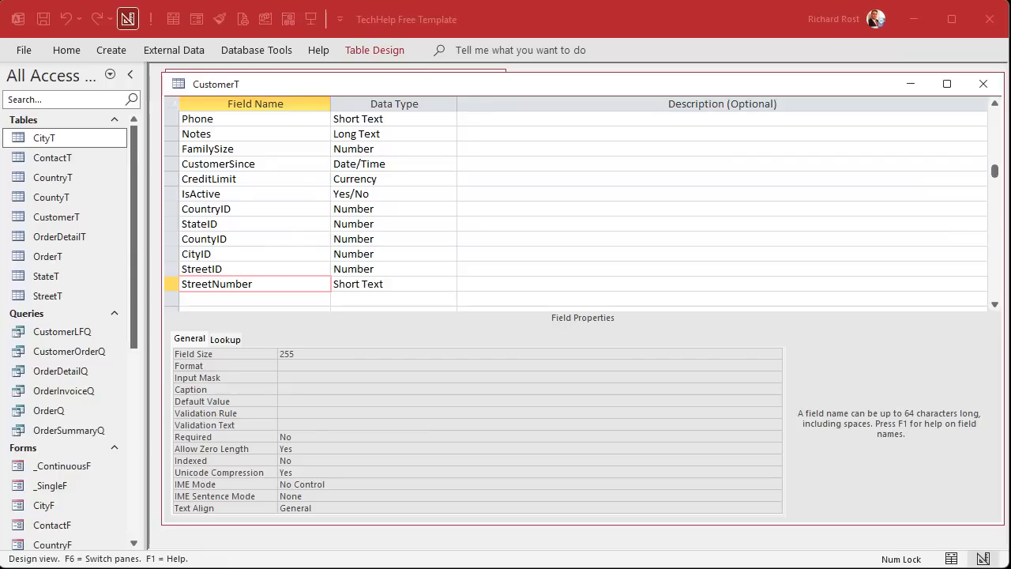
Close the CustomerT table with its design changes kept and open the Customers form from the template's main form
click(514, 85)
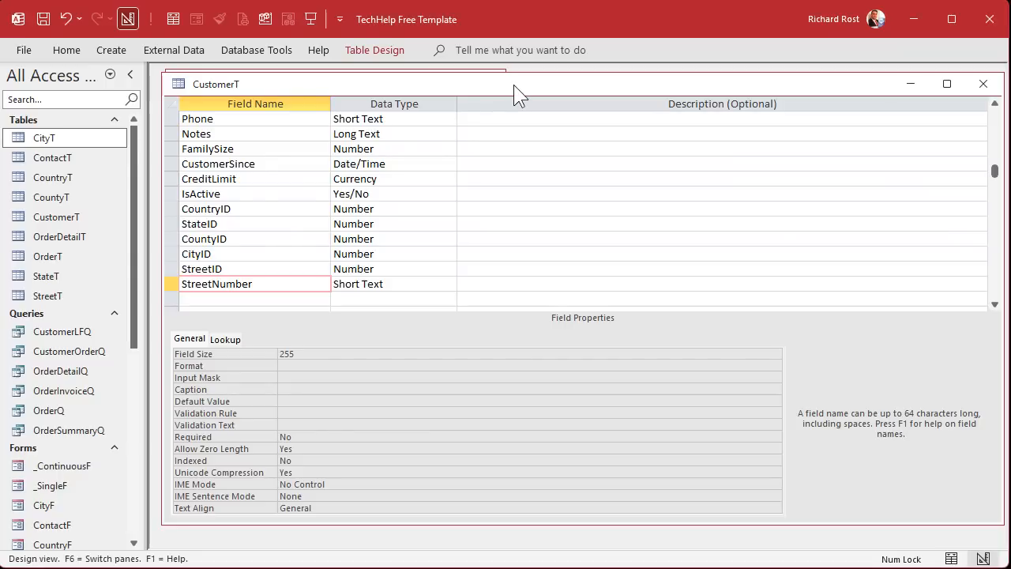
click(978, 84)
click(269, 201)
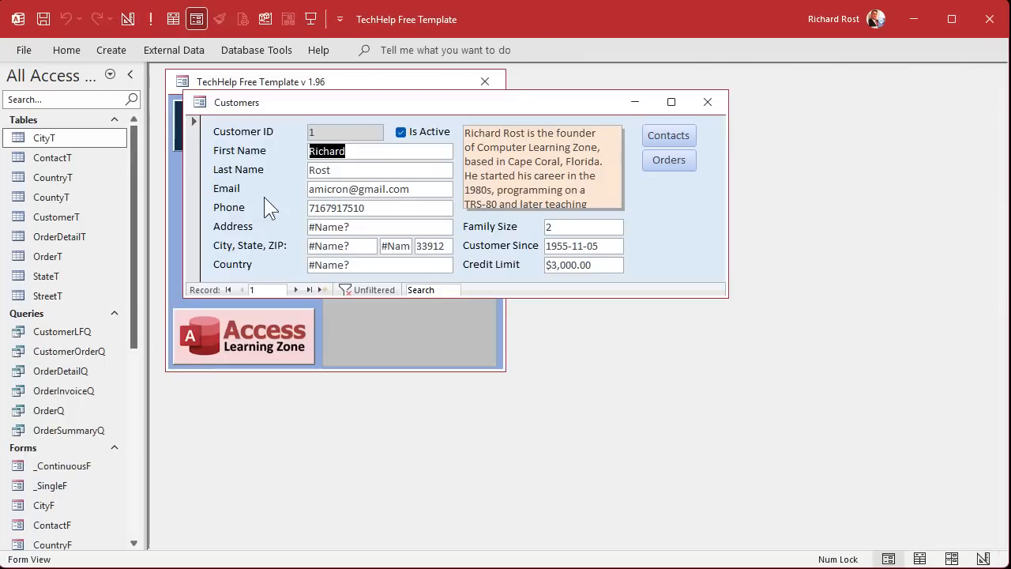
Switch the Customers form to Design View and enlarge its window to show the whole detail section
right_click(483, 103)
click(546, 228)
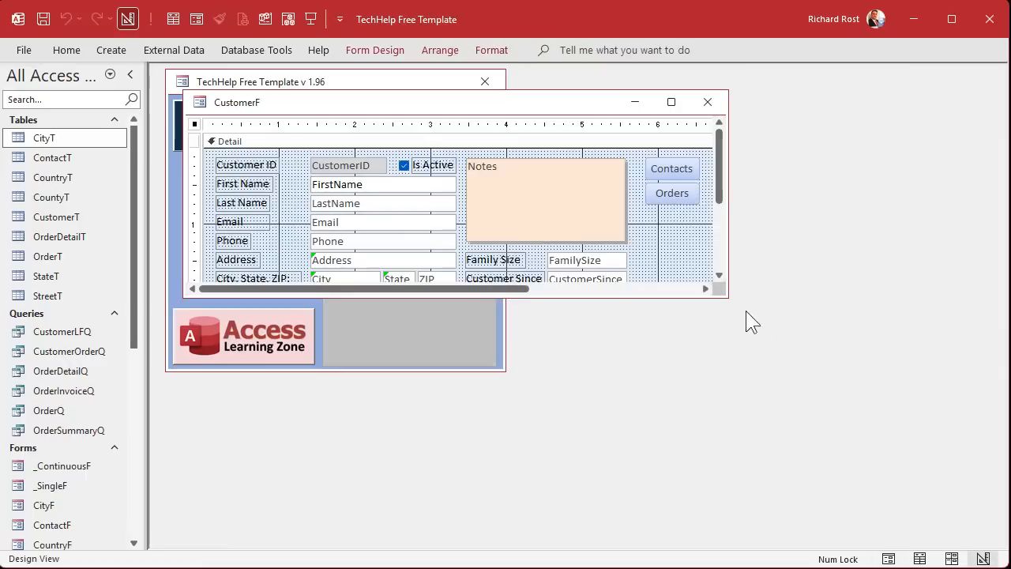
drag(727, 299, 799, 484)
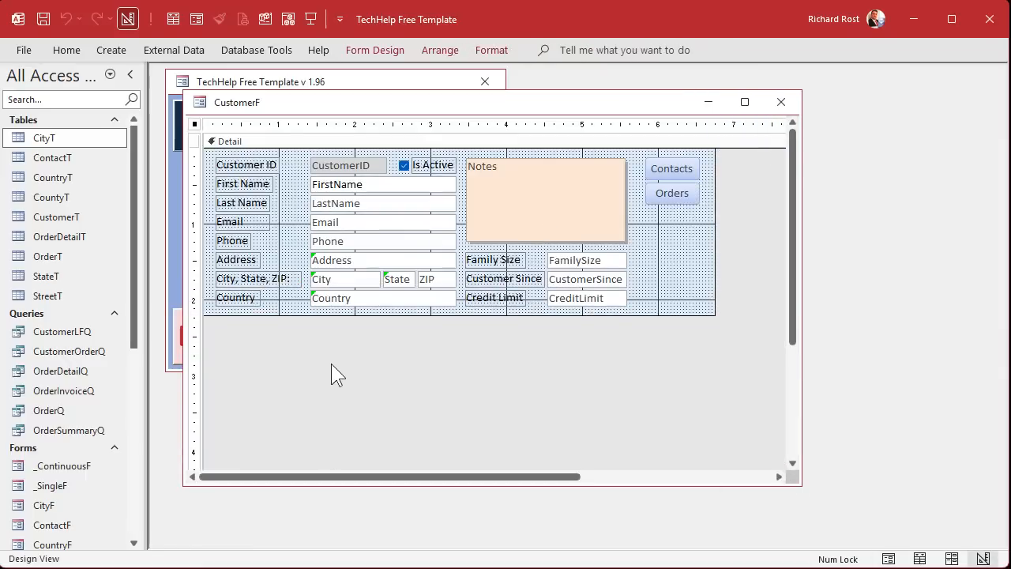
Delete the Address, City, State and Country controls with their labels, and move the ZIP box below Credit Limit in a taller detail section
drag(400, 326, 237, 261)
key(Delete)
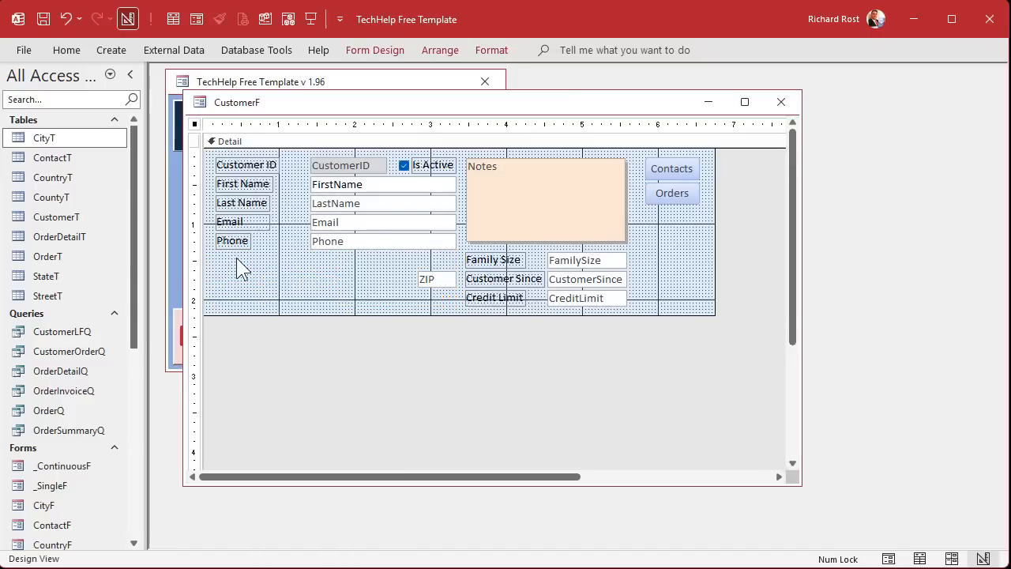
drag(385, 315, 386, 346)
drag(428, 293, 557, 327)
click(322, 306)
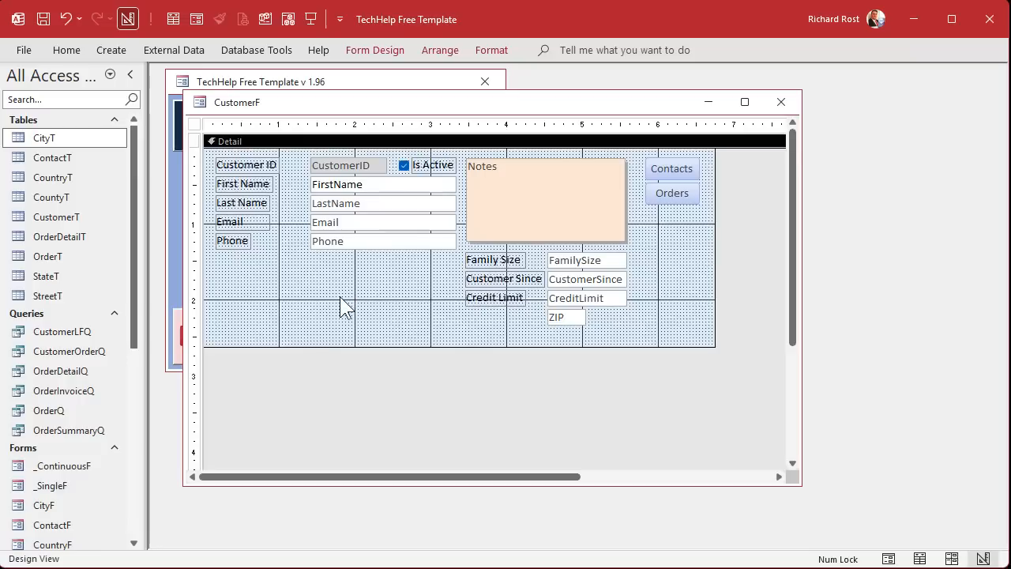
Place a combo box on the CustomerF form directly below the Phone field
click(372, 50)
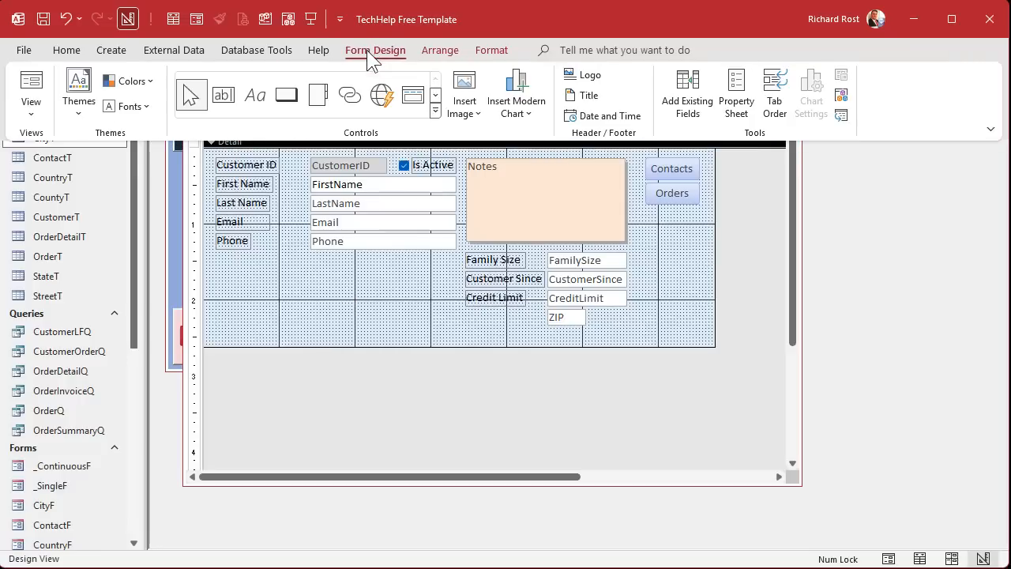
click(435, 111)
click(253, 145)
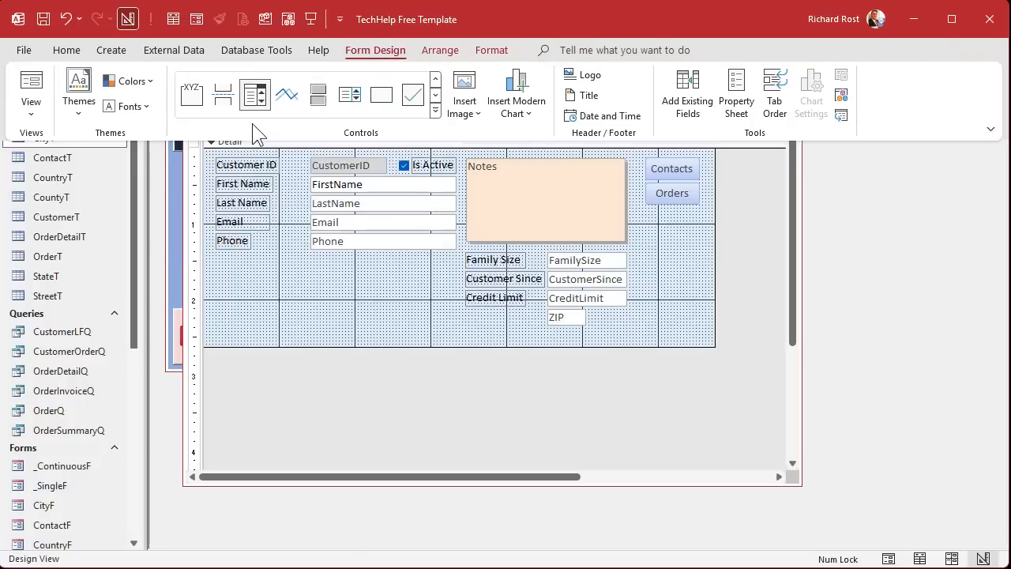
click(314, 258)
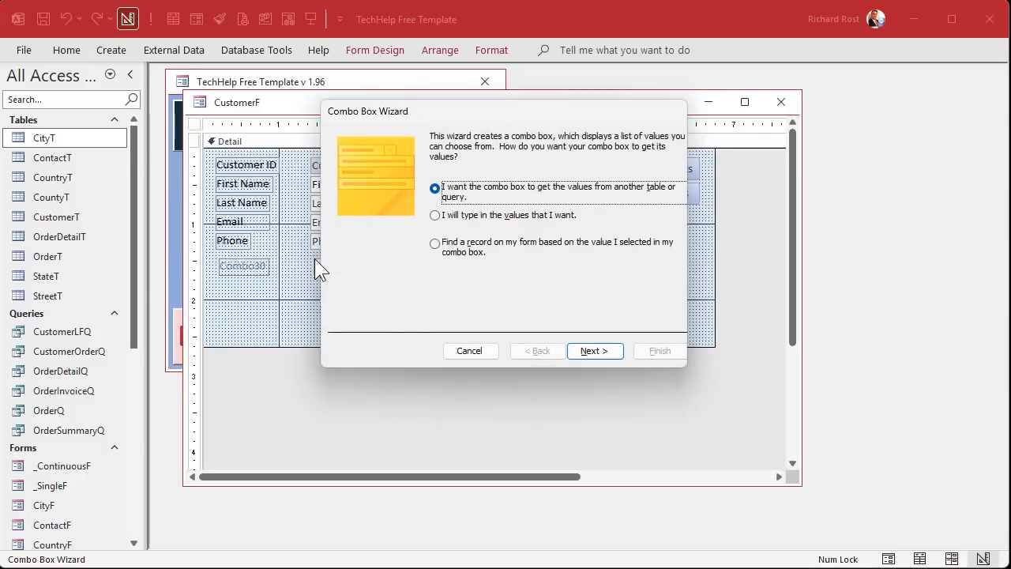
Have the combo box get its values from the CountryT table, including the CountryID and CountryName fields
click(596, 352)
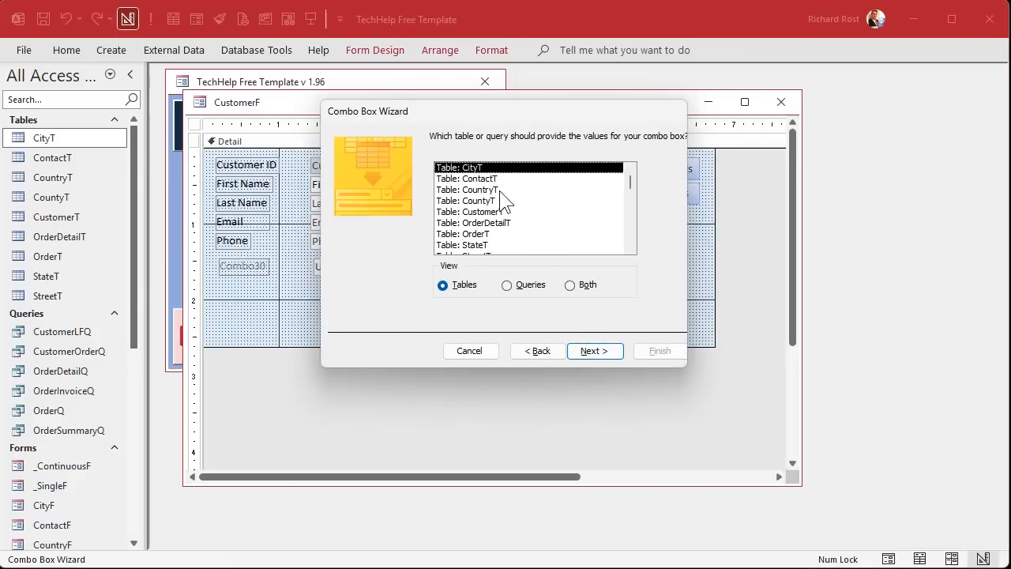
click(500, 192)
click(595, 349)
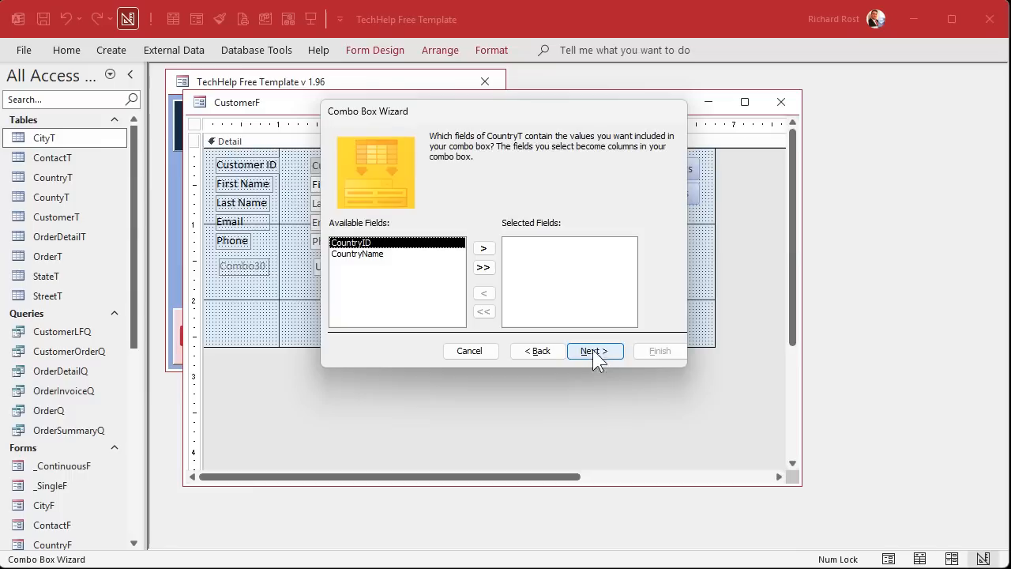
click(485, 268)
click(600, 355)
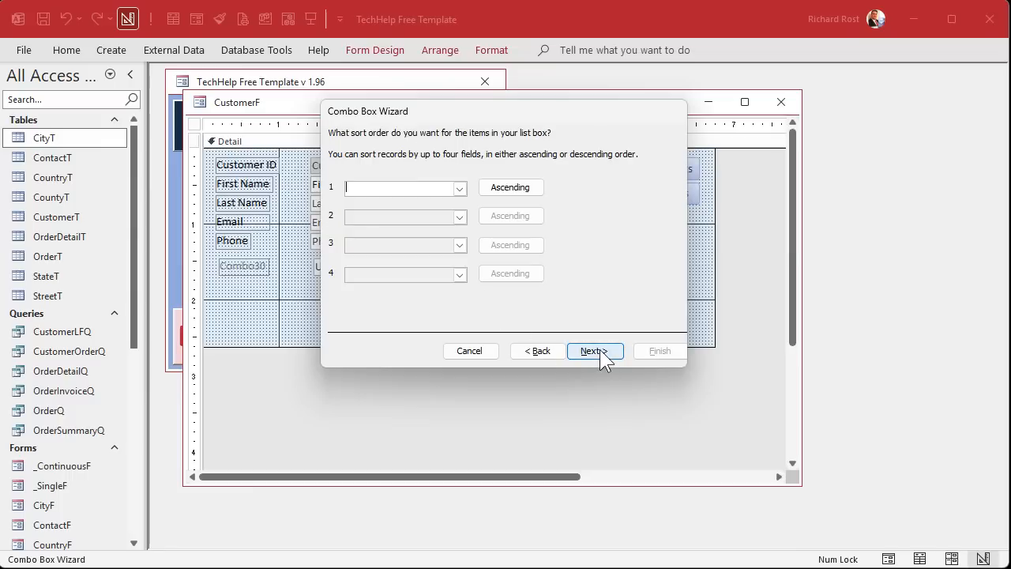
Sort the combo box list by CountryName in ascending order and accept the column layout with the key column hidden
click(459, 189)
click(427, 226)
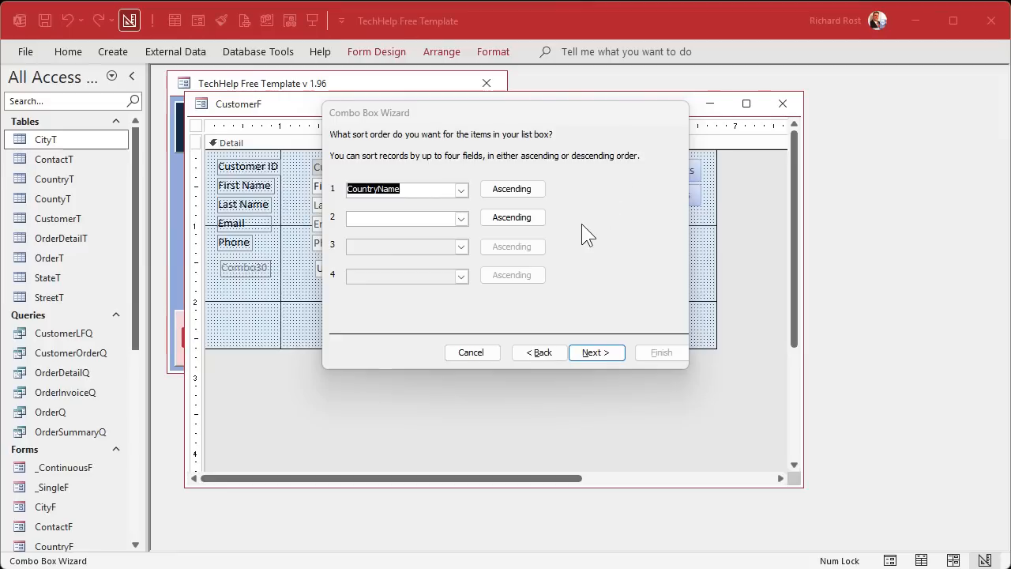
click(599, 352)
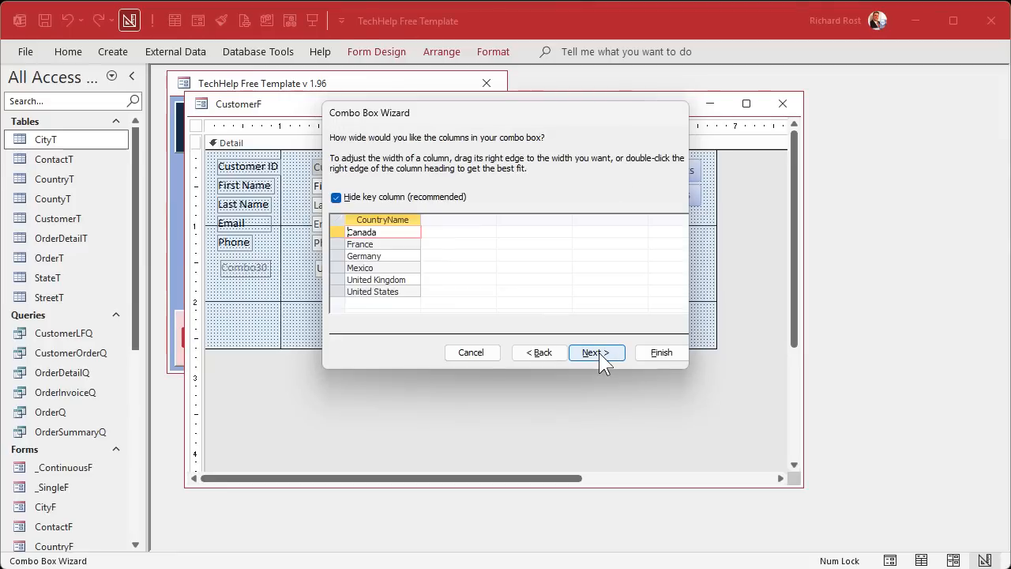
click(596, 354)
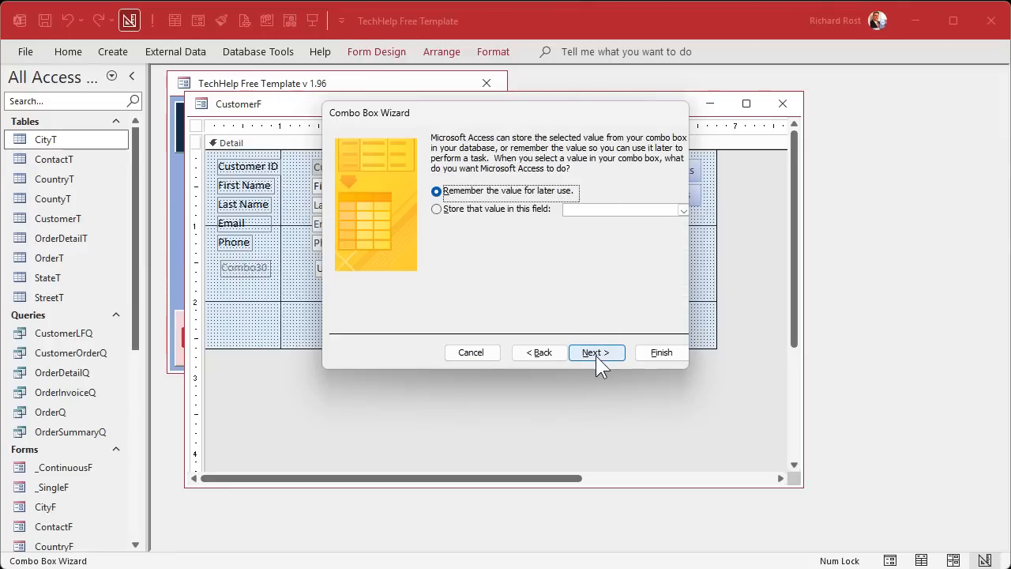
Store the combo box's selected value in the CountryID field and finish the combo box with the label Country
click(526, 209)
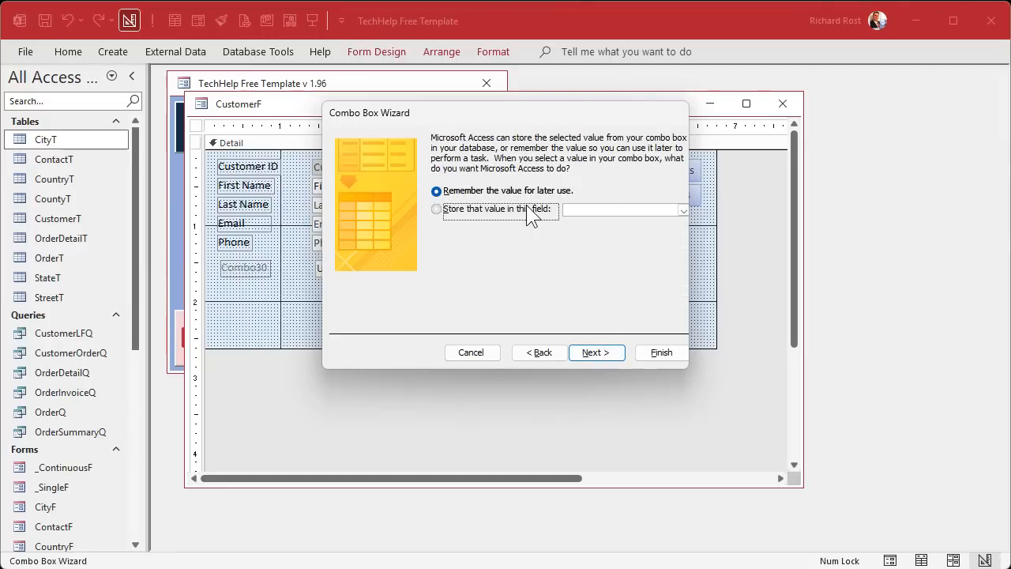
click(681, 211)
click(644, 335)
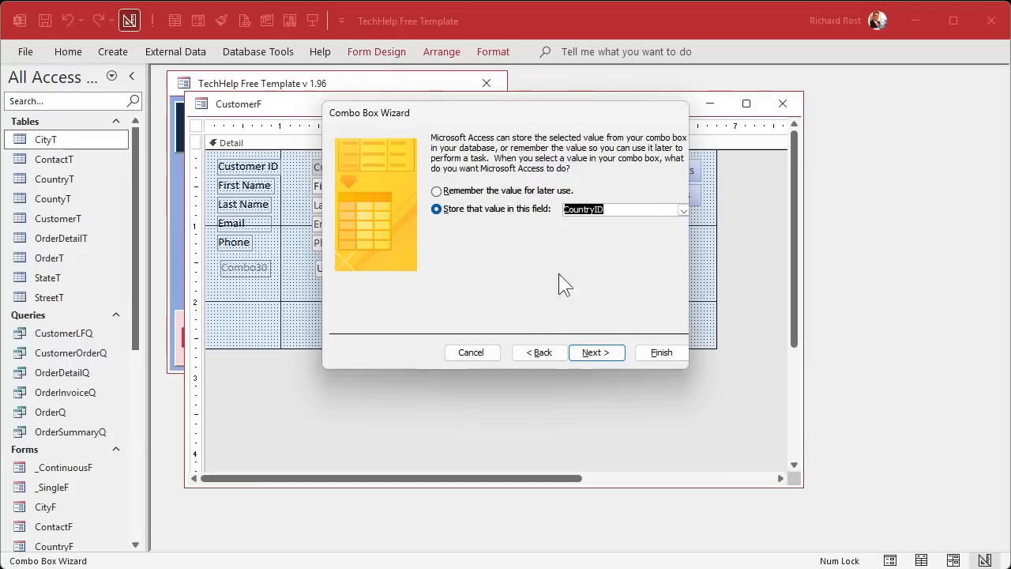
click(599, 353)
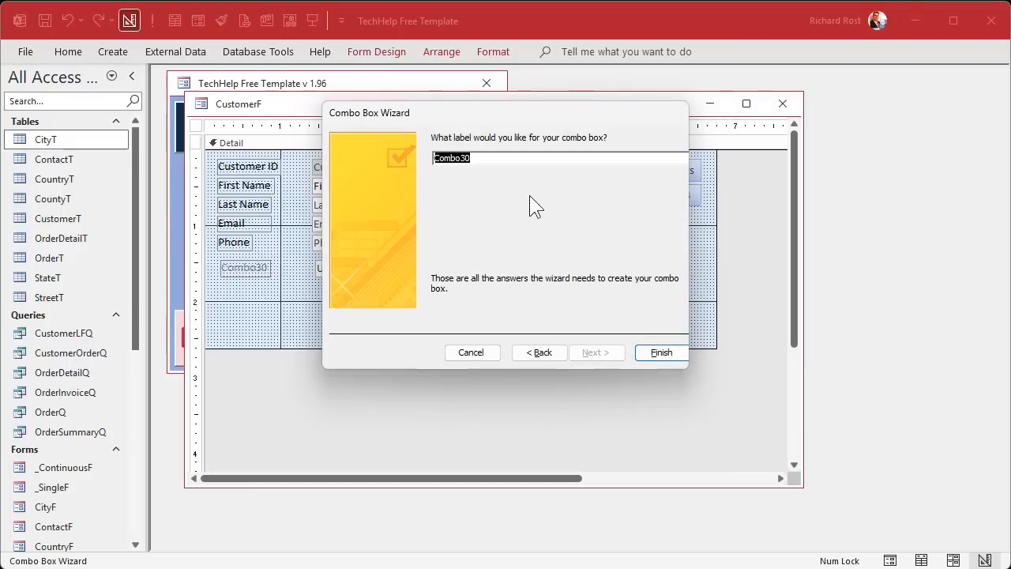
text(Country)
key(Return)
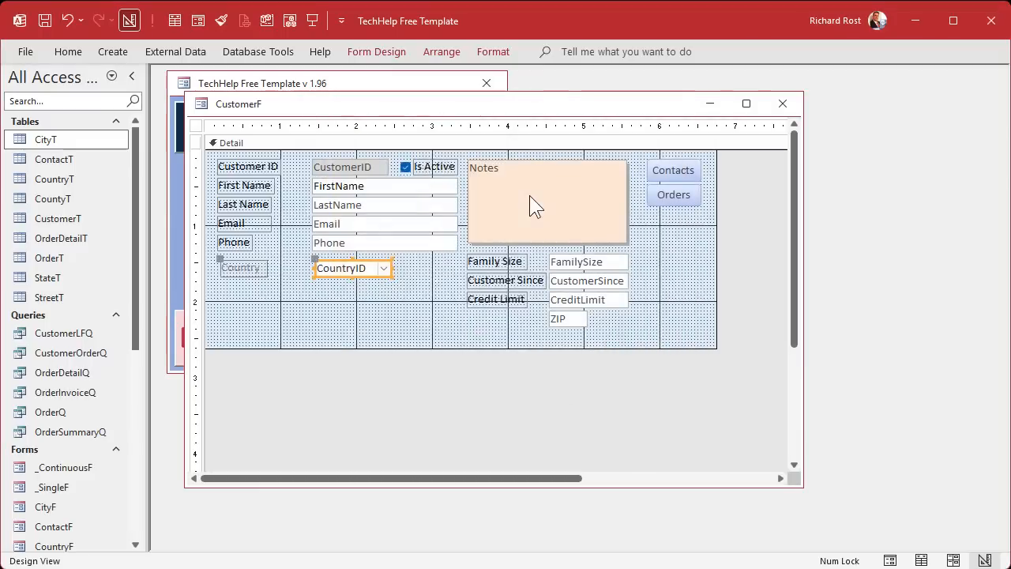
Apply the Phone label's formatting to the Country label, and line up the Country label and combo box with the controls above
click(234, 242)
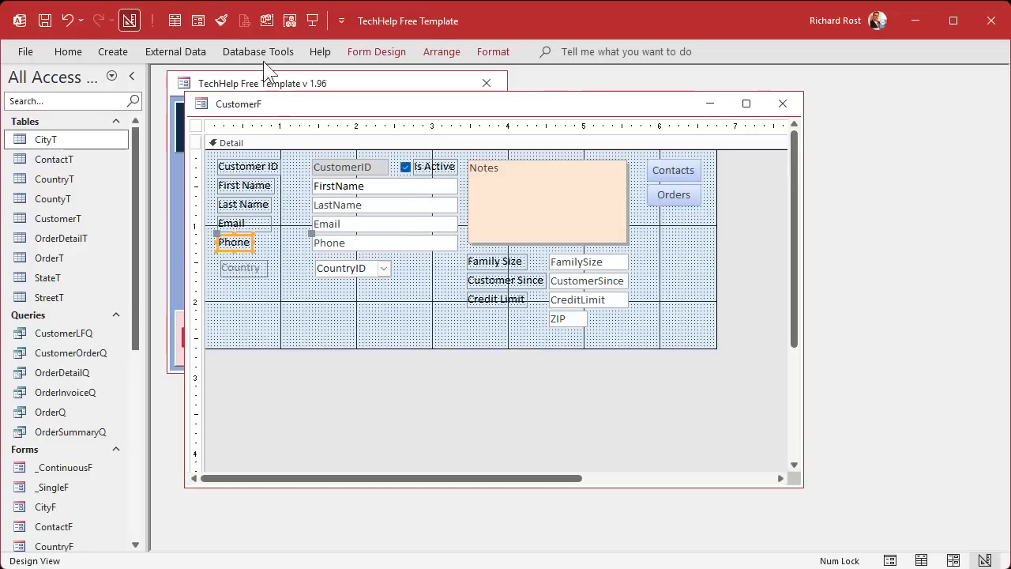
click(221, 19)
click(256, 269)
click(251, 316)
click(242, 272)
click(338, 312)
Widen the Country combo box to match the width of the Phone field above it
click(367, 268)
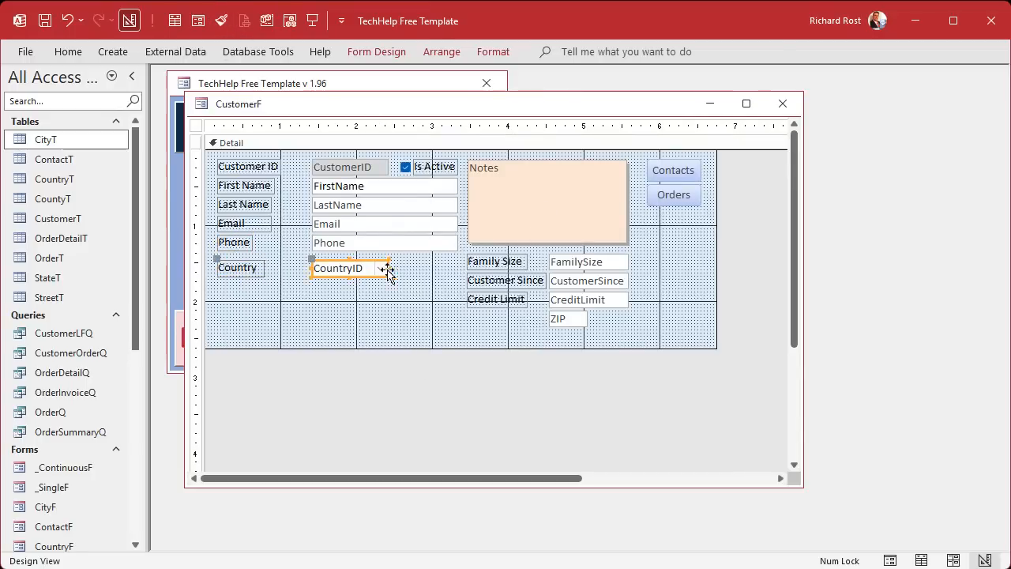
drag(389, 269, 457, 268)
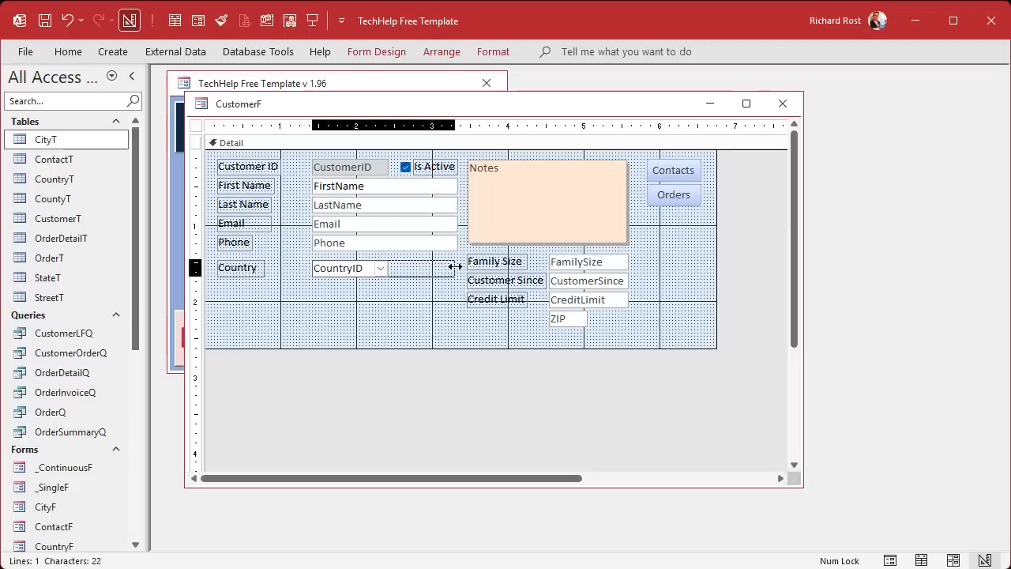
click(351, 281)
Rename the Country combo box control as CountryCombo
double_click(348, 270)
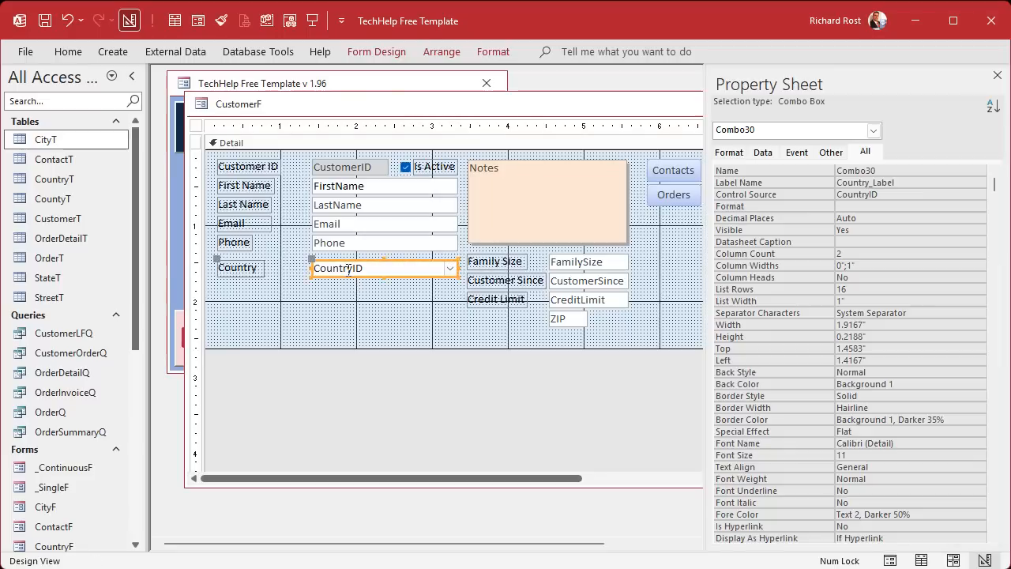
click(899, 169)
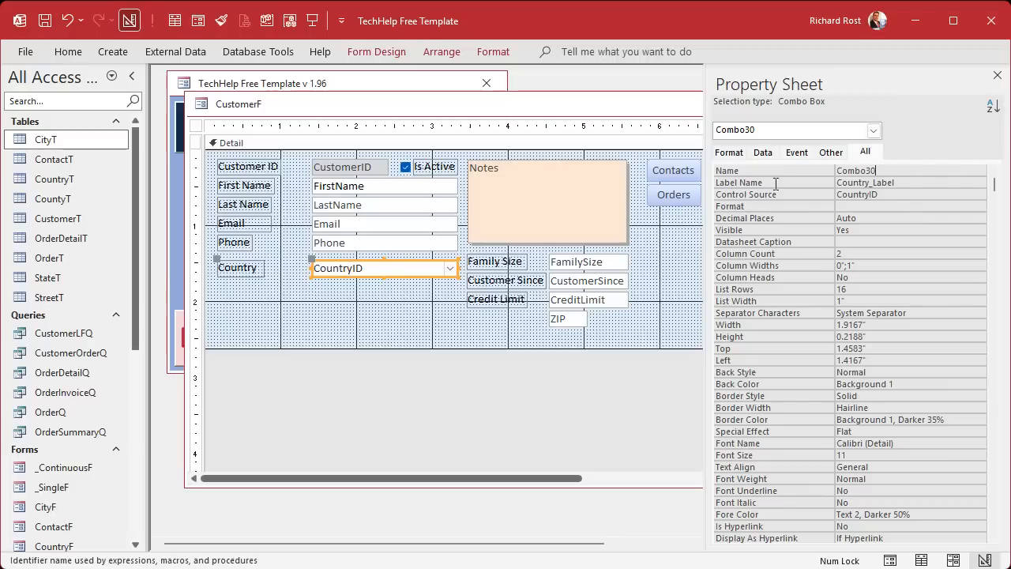
click(777, 168)
text(CountryCombo)
key(Return)
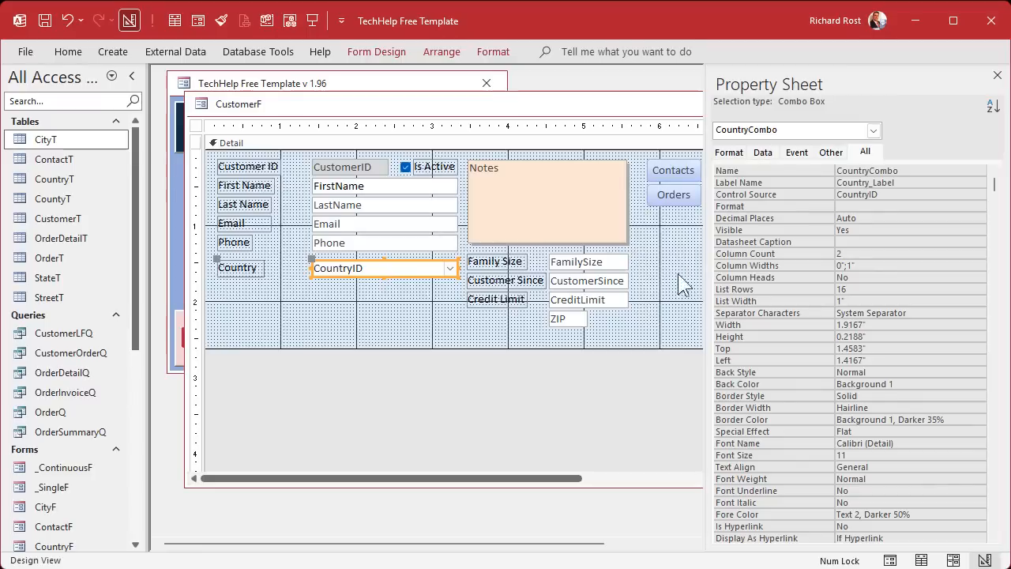
Simplify the field list in CountryCombo's row source to SELECT CountryID, CountryName, without table prefixes or brackets
click(763, 153)
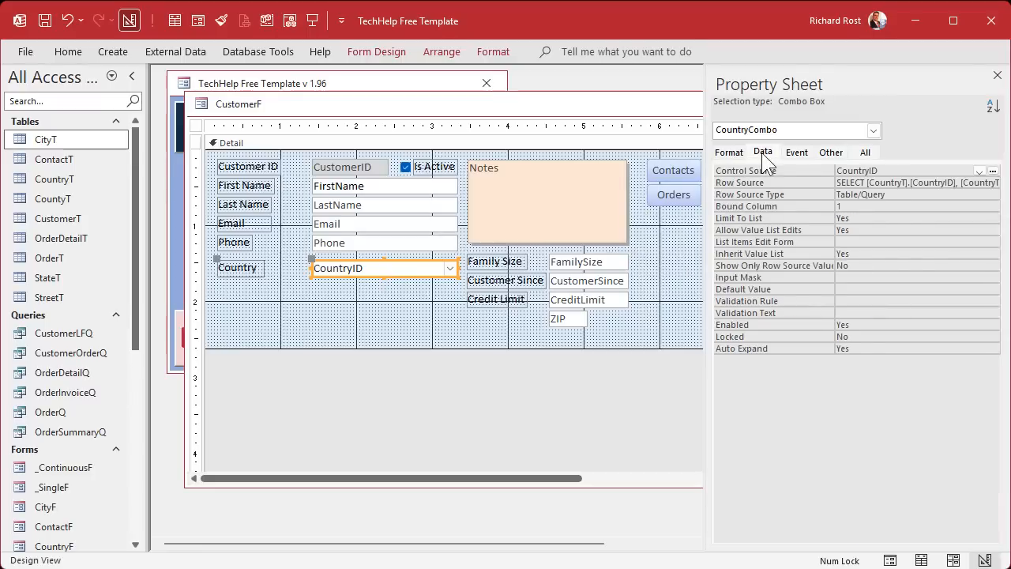
click(908, 182)
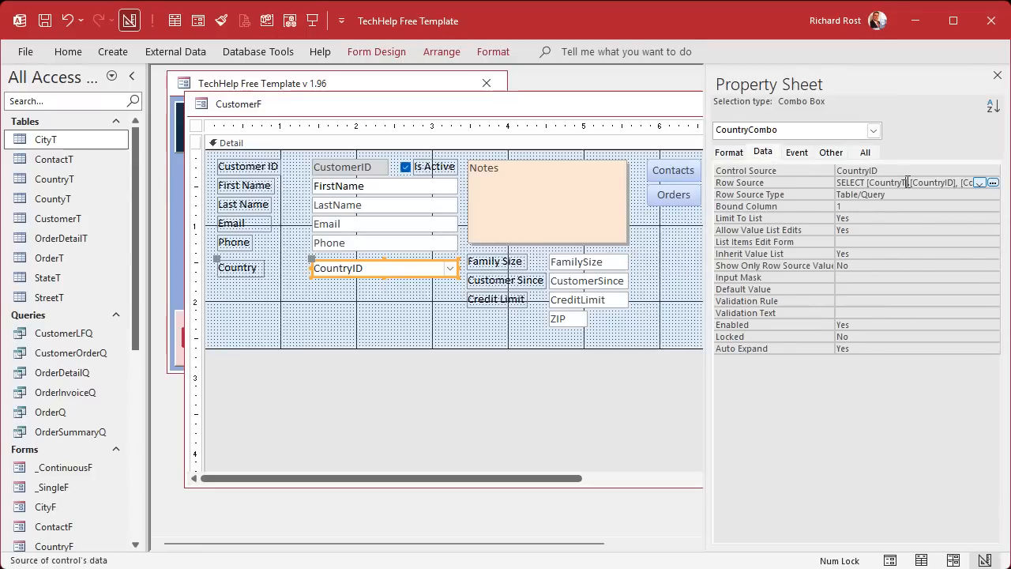
key(shift+F2)
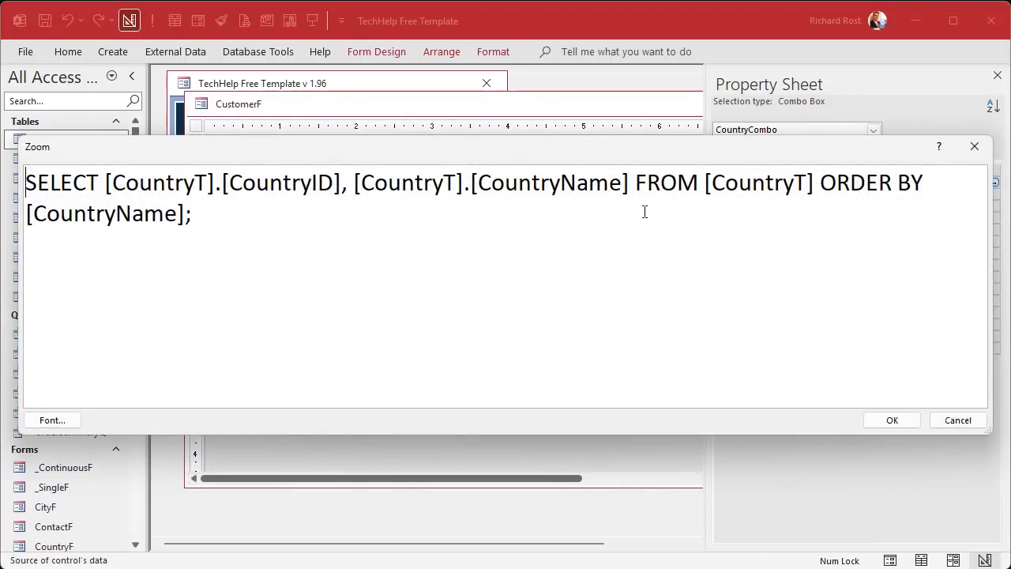
click(112, 182)
double_click(372, 184)
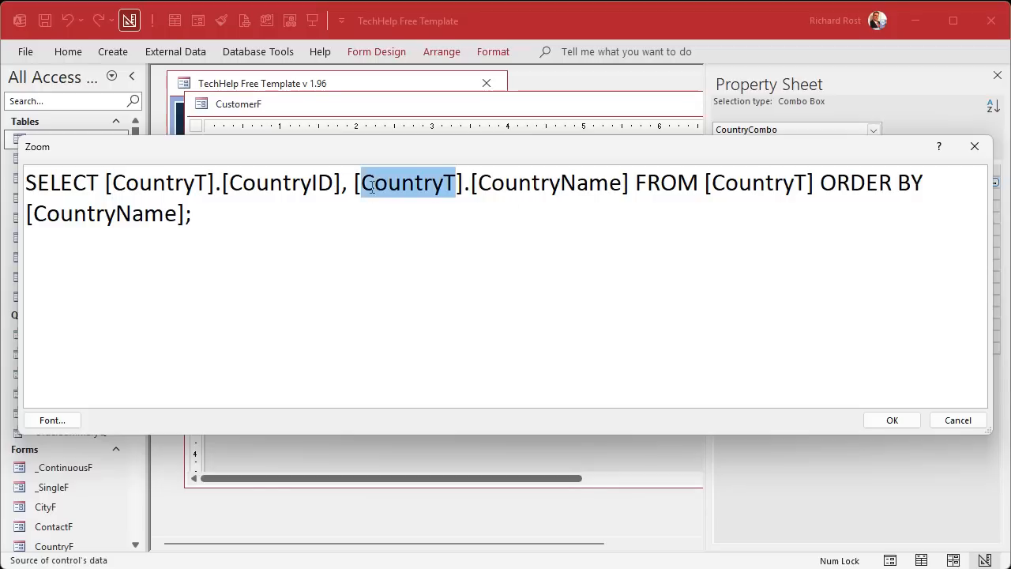
click(360, 223)
drag(105, 183, 229, 180)
key(Delete)
click(212, 183)
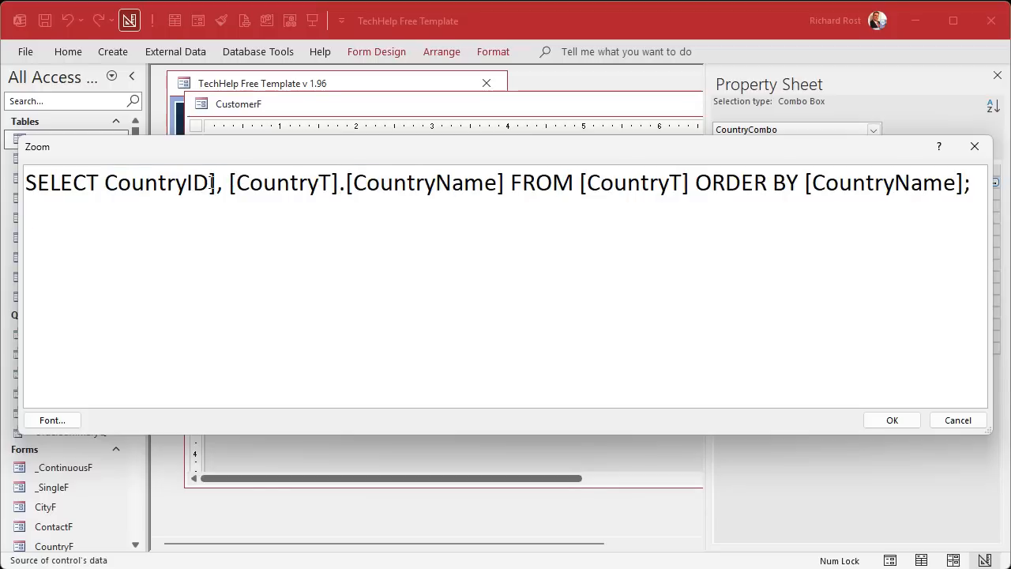
key(BackSpace)
text(,)
drag(221, 183, 346, 181)
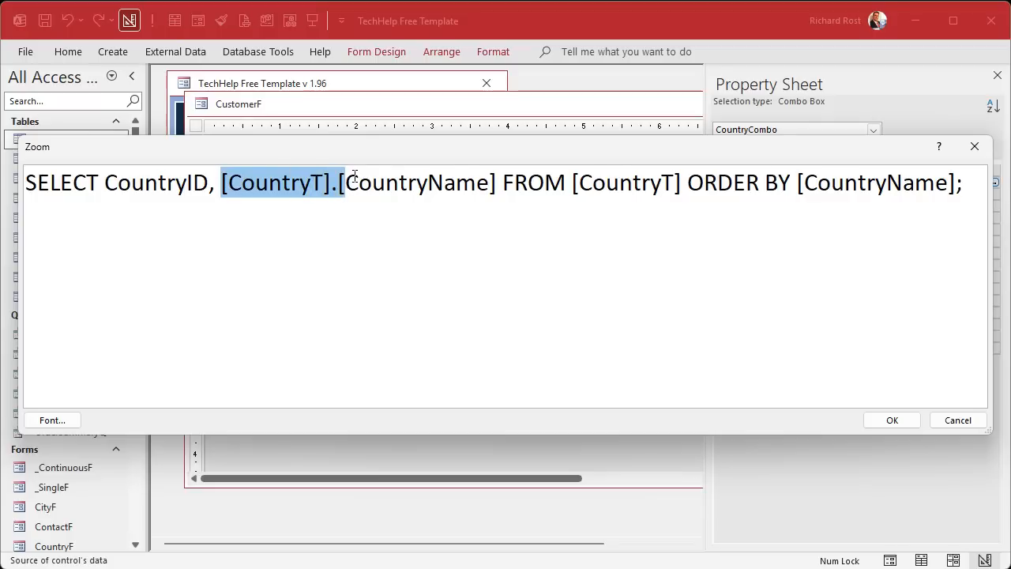
key(Delete)
click(366, 183)
key(Delete)
Finish the row source as FROM CountryT ORDER BY CountryName, without brackets or semicolon, accept it, and close the property sheet
click(440, 182)
key(Delete)
click(532, 182)
key(Delete)
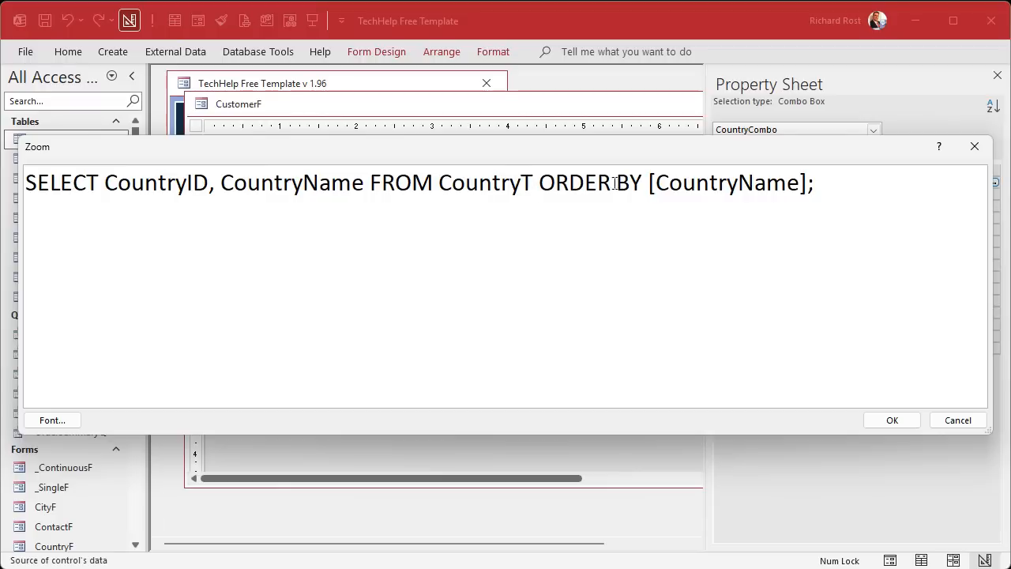
click(649, 182)
key(Delete)
drag(790, 182, 888, 184)
key(Delete)
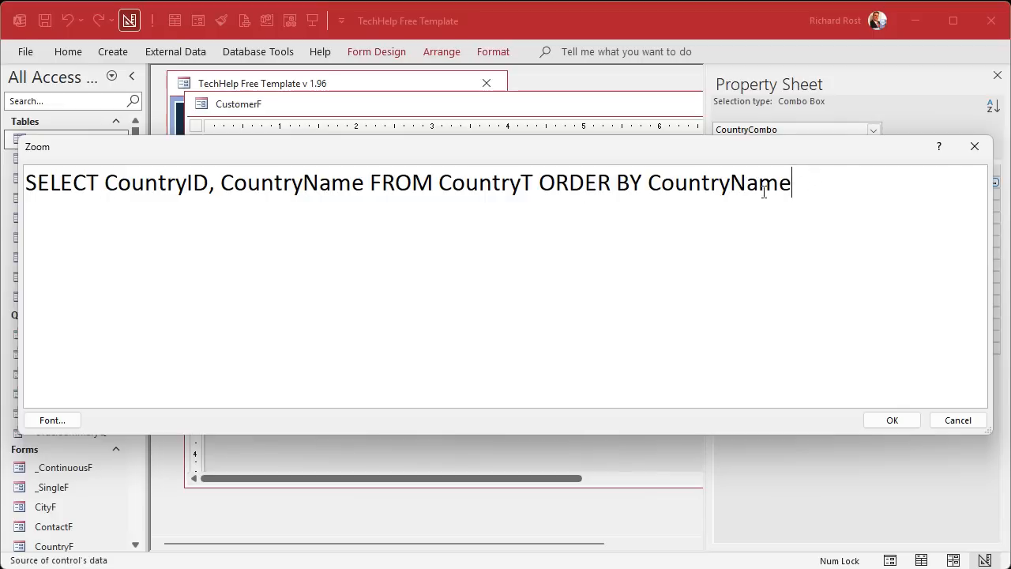
click(893, 420)
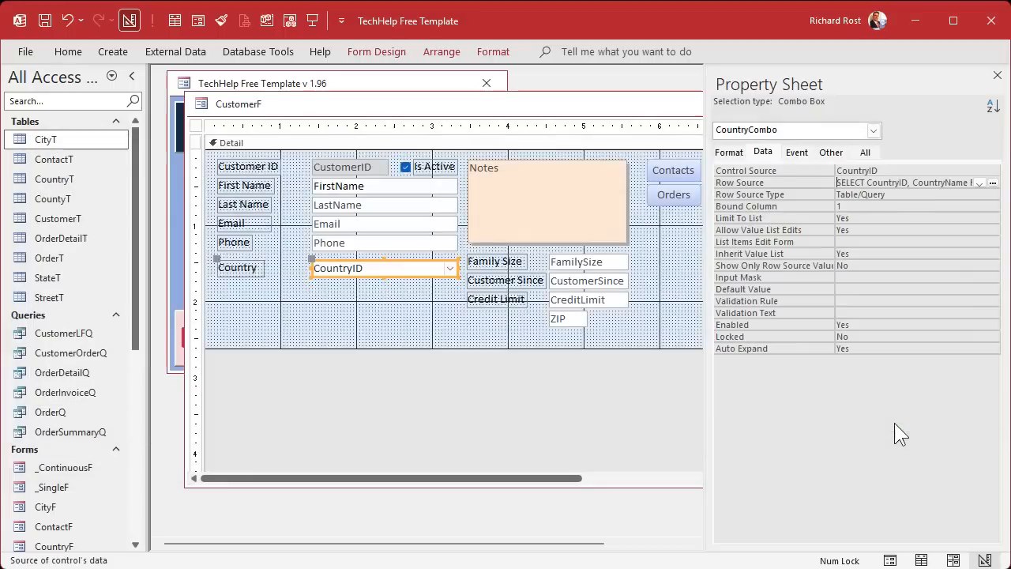
click(395, 312)
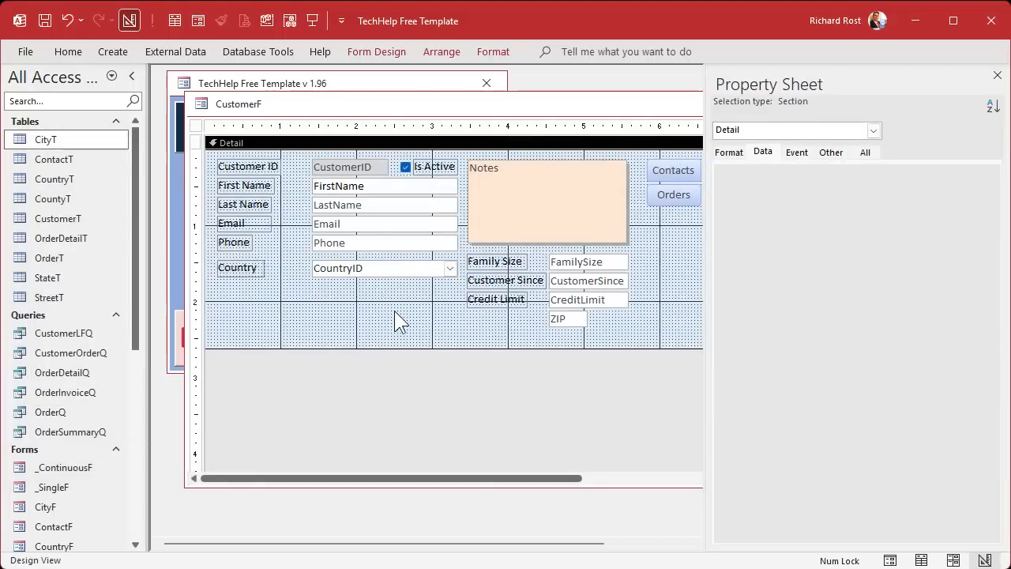
click(997, 75)
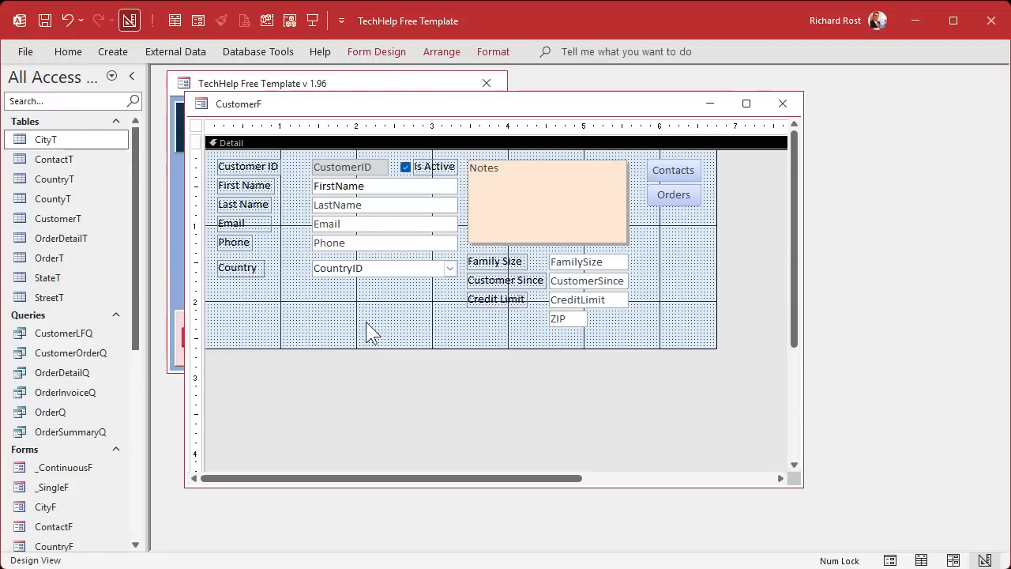
Duplicate the Country combo box with its label and position the copy directly beneath the original
click(357, 269)
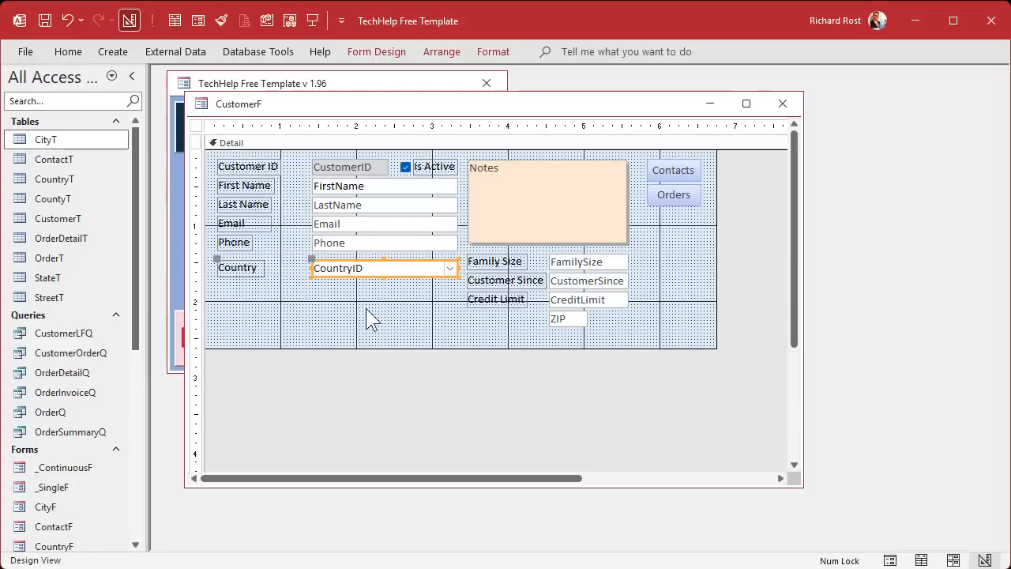
key(ctrl+c)
key(ctrl+v)
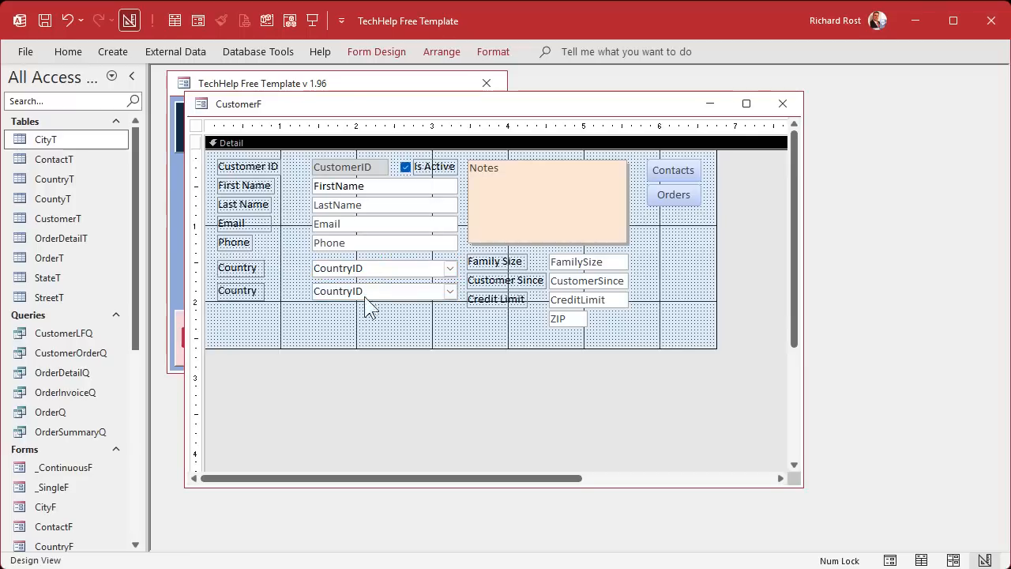
drag(361, 294, 363, 289)
click(350, 320)
Change the duplicated combo box's label text to State
click(258, 291)
drag(225, 287, 216, 287)
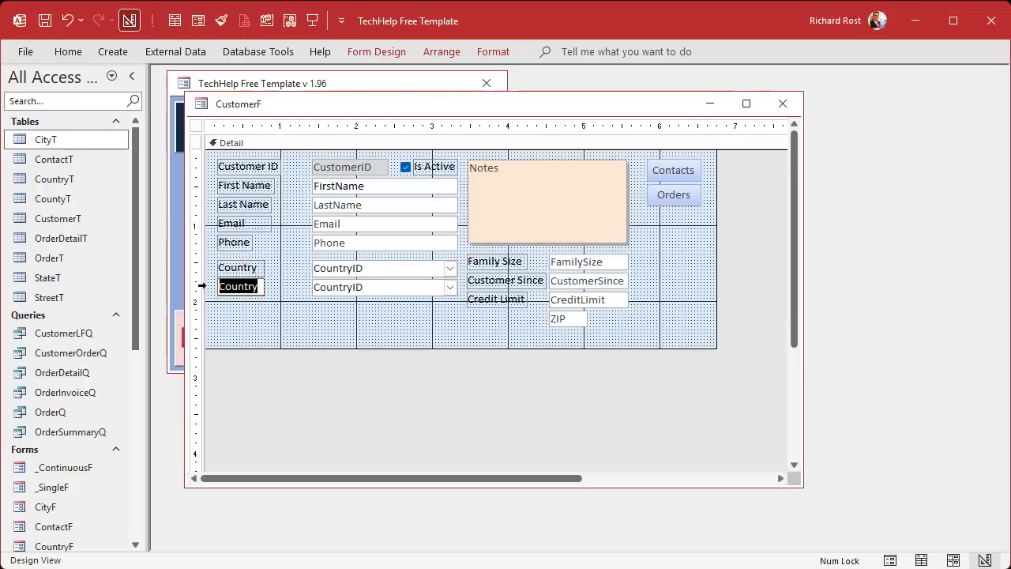
text(State)
key(Return)
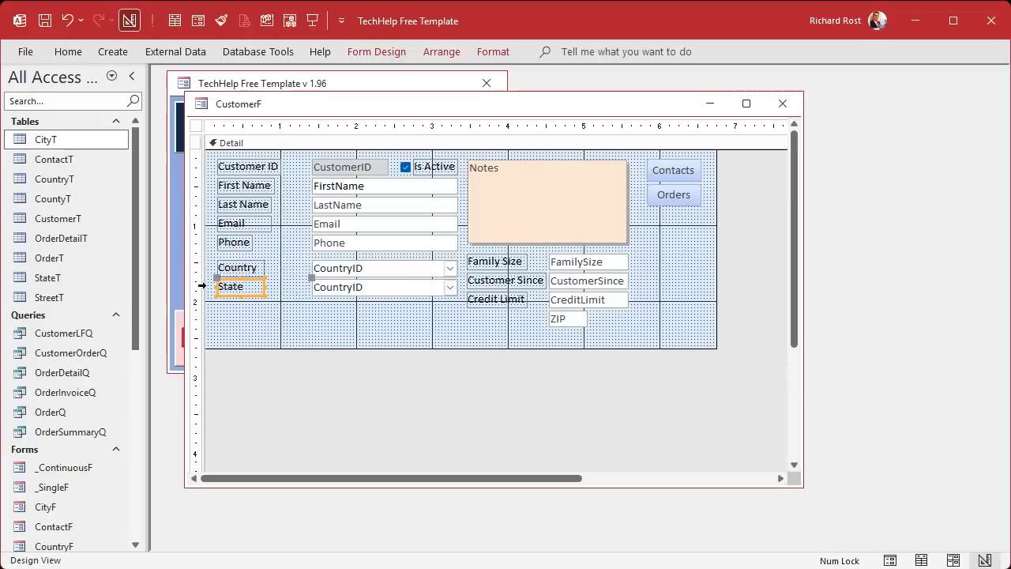
Set the control source of the State combo box to StateID
double_click(337, 290)
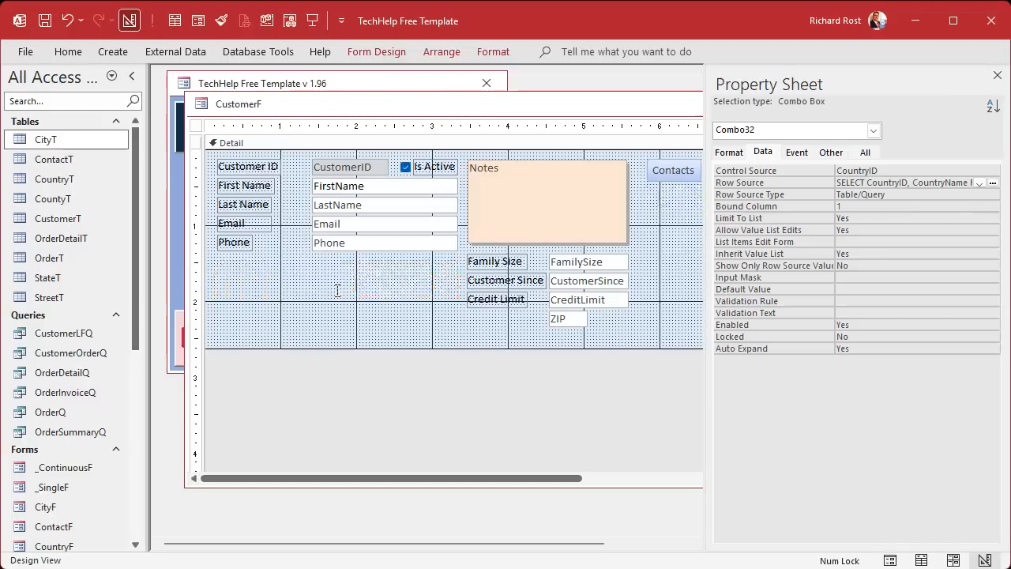
click(882, 172)
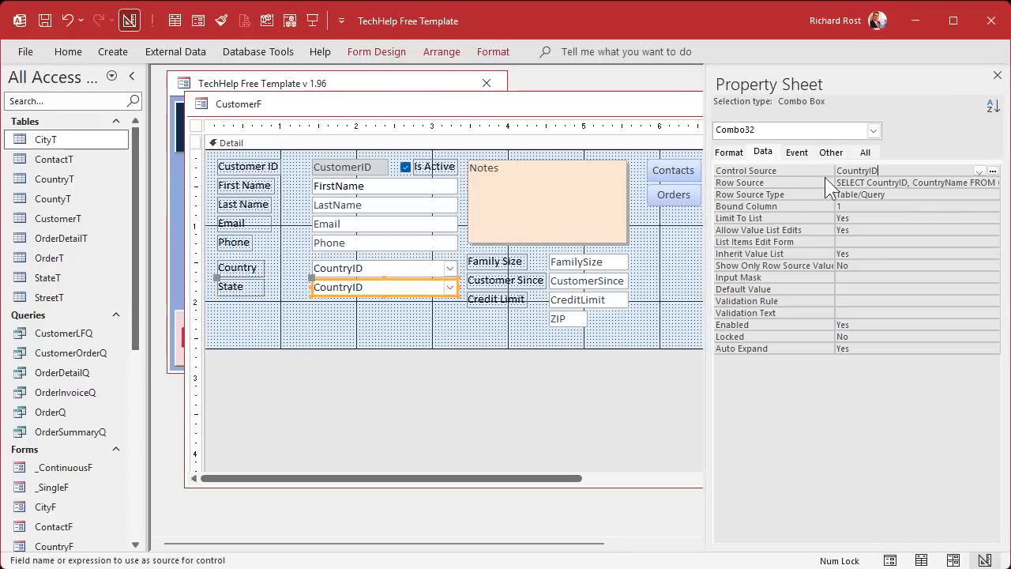
key(shift+Home)
text(StateID)
key(Return)
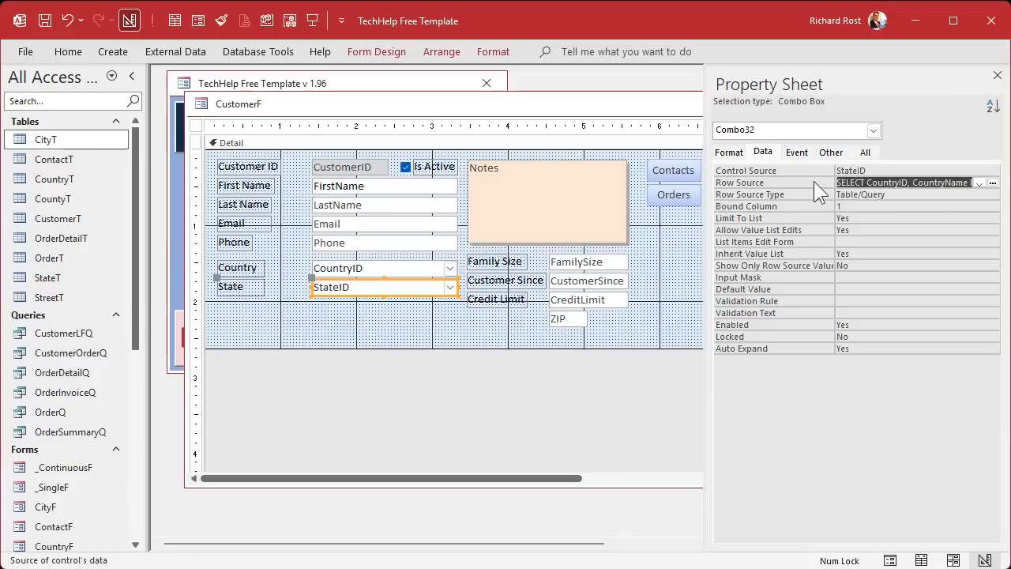
Rename the State combo box control as StateCombo
click(865, 153)
scroll(914, 198, up, 15)
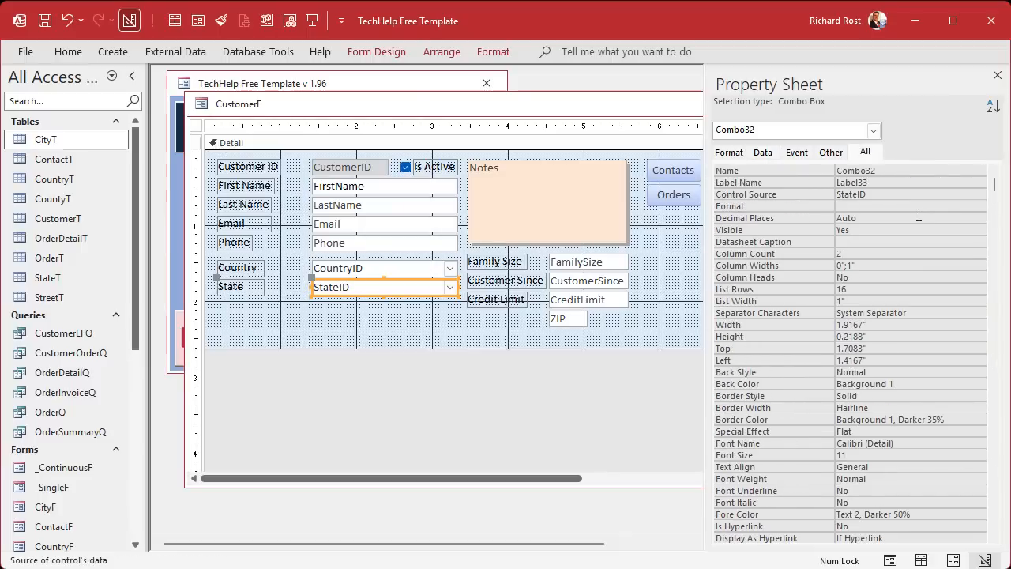
click(795, 169)
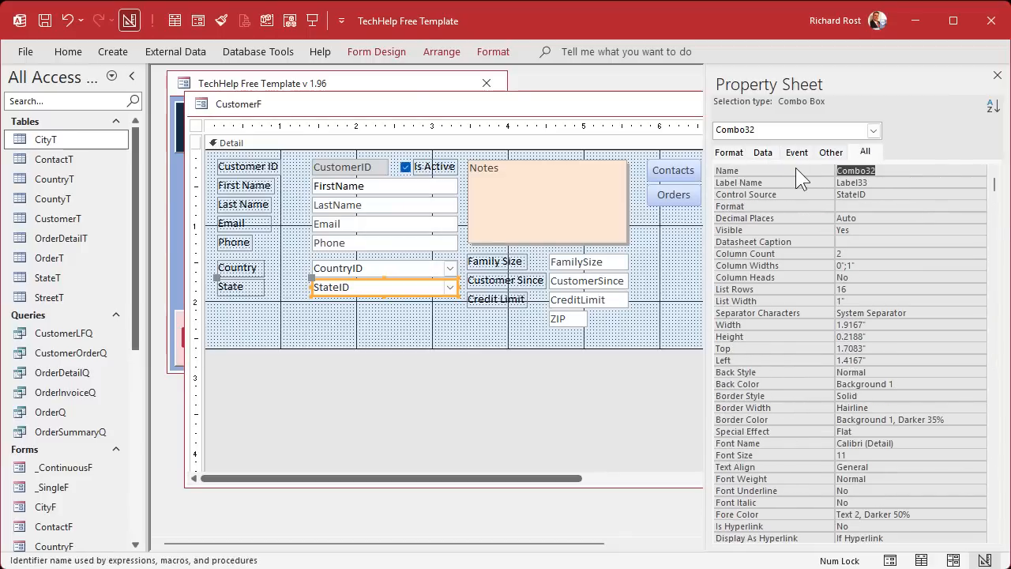
text(StateCombo)
key(Return)
key(Return)
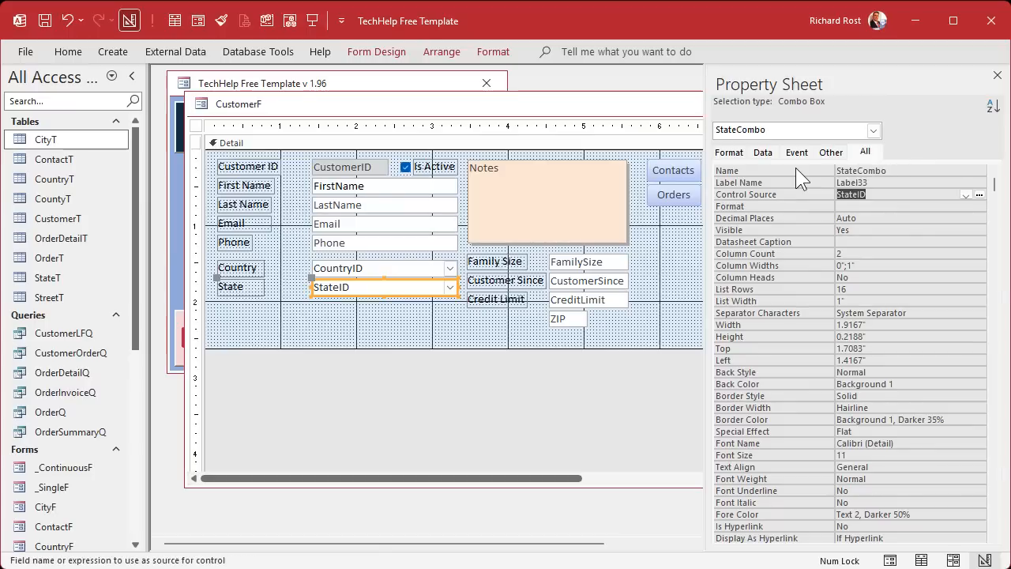
Change the selected fields in the State combo box's row source query to StateID and StateName
click(763, 152)
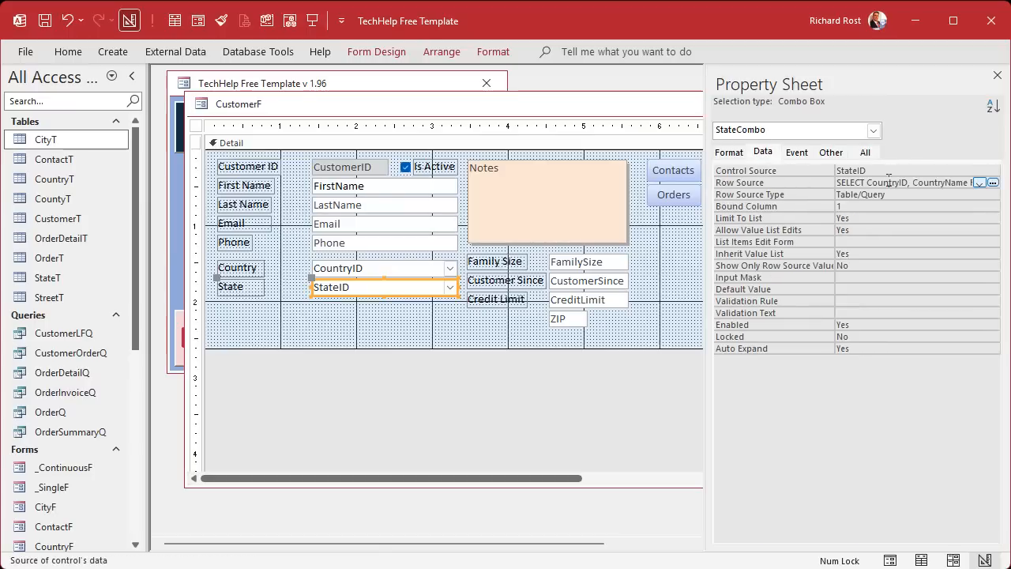
key(shift+F2)
drag(188, 183, 112, 183)
text(State)
key(shift+Left)
key(shift+Left)
key(shift+Left)
key(shift+Left)
key(shift+Left)
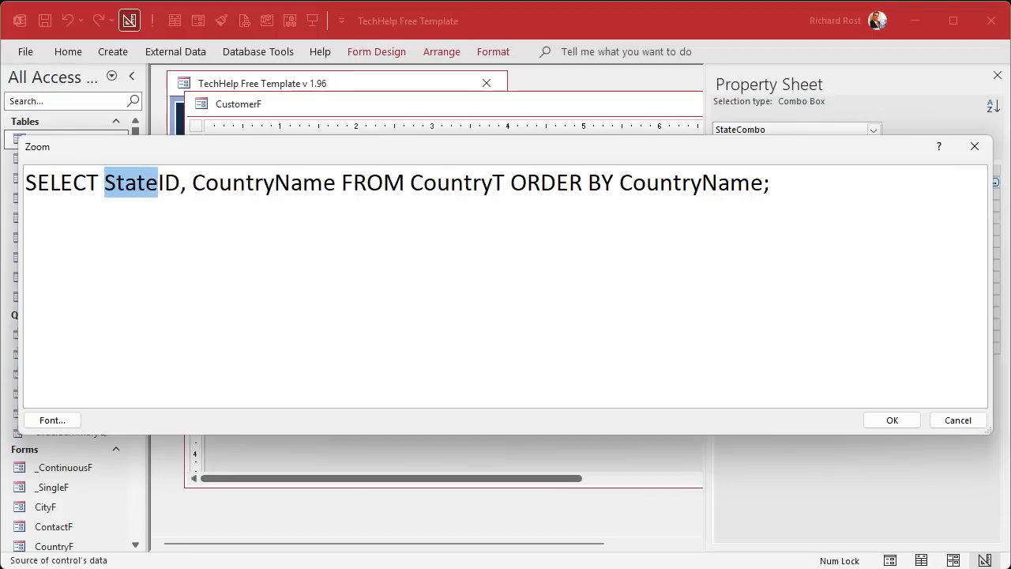
drag(193, 183, 273, 183)
key(ctrl+v)
Point the State row source query at StateT, order it by StateName, and accept the edited query
drag(395, 182, 468, 186)
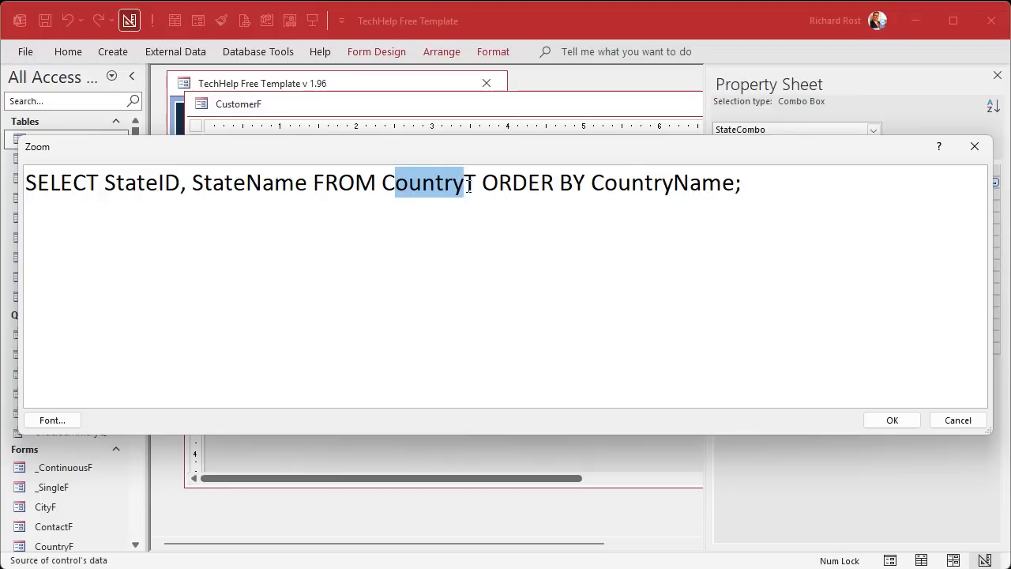
key(BackSpace)
key(BackSpace)
text(State)
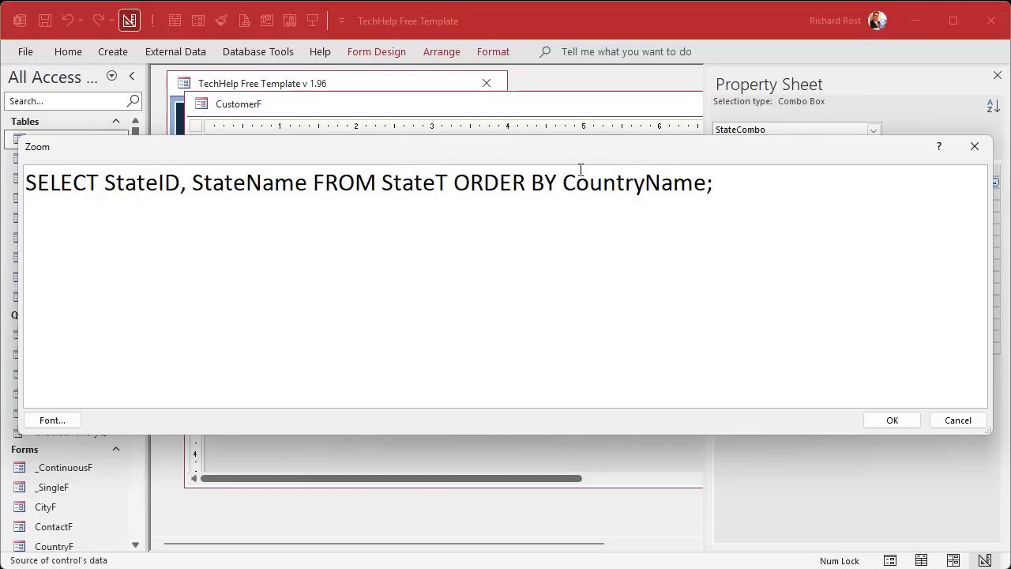
drag(563, 183, 644, 183)
key(ctrl+v)
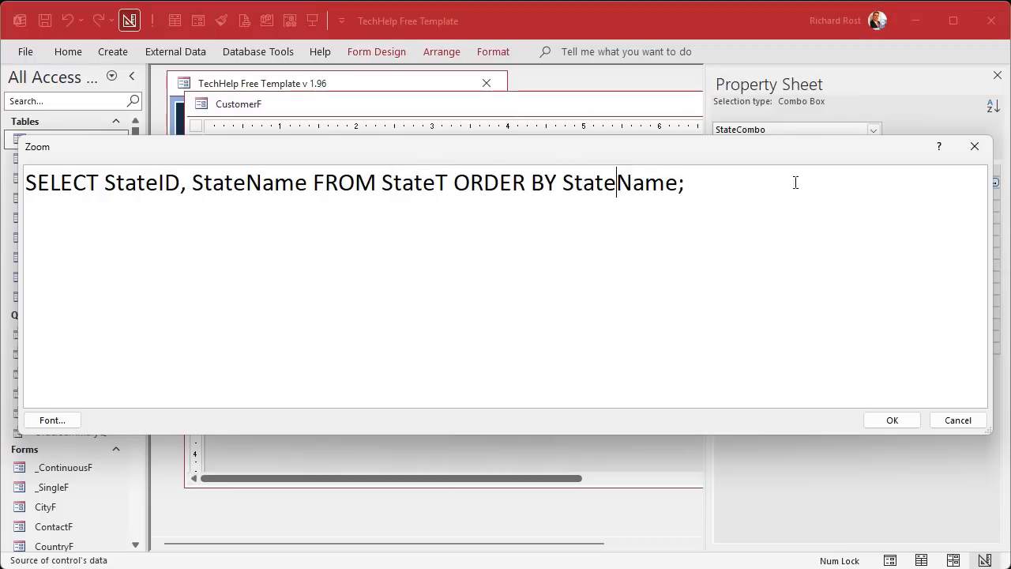
click(883, 423)
click(875, 205)
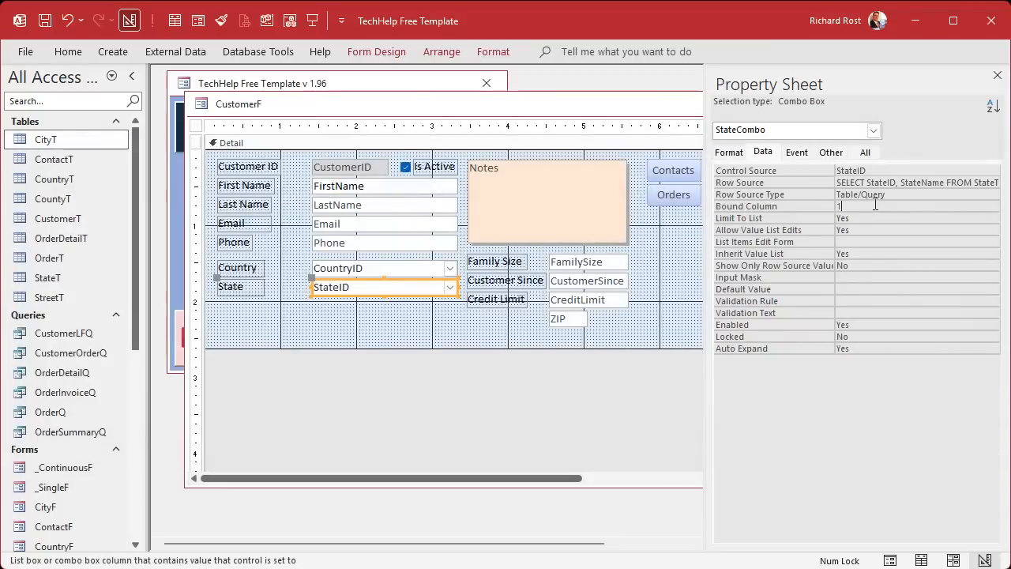
Close the form design, reopen the customer form from the main menu, and examine the State combo box's choices
click(997, 75)
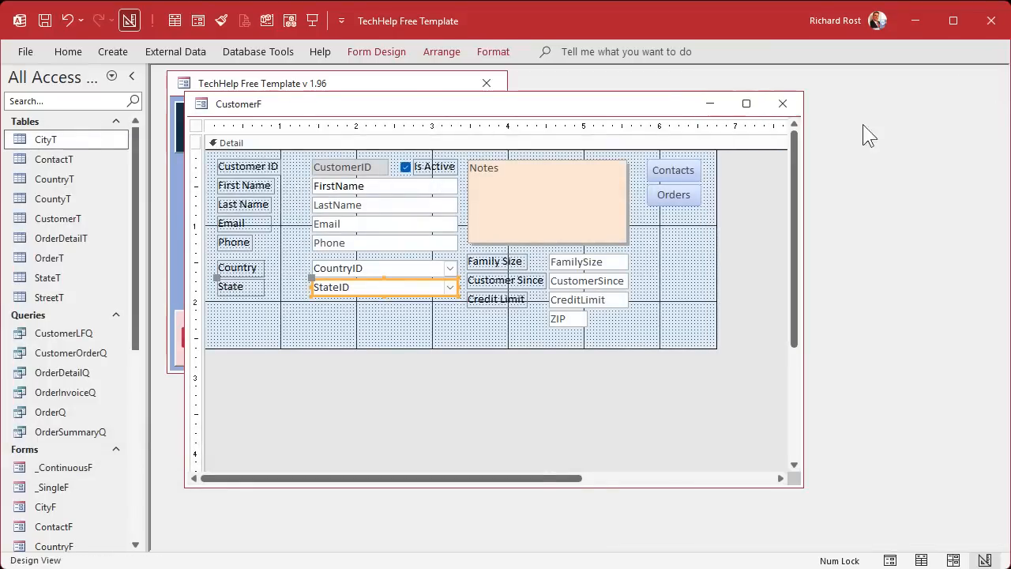
click(374, 327)
click(782, 104)
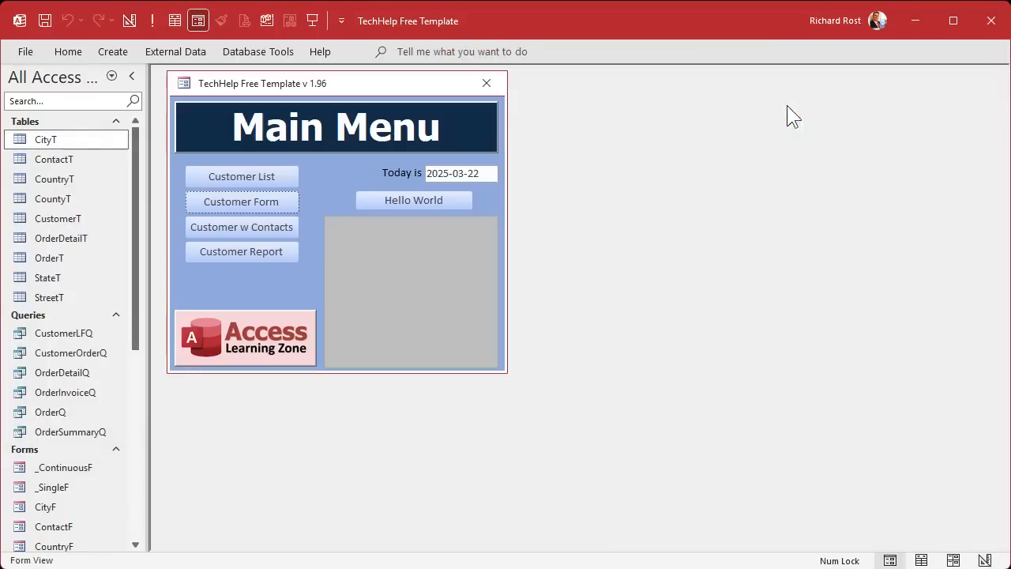
click(256, 202)
click(447, 254)
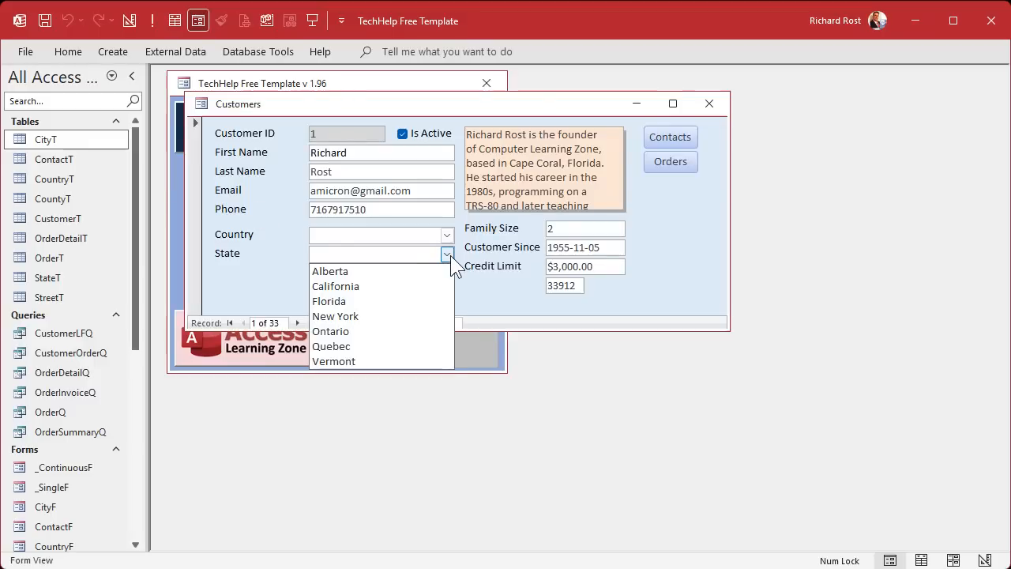
click(447, 253)
Set the first customer's Country to United States and check which states the State combo box offers
click(446, 234)
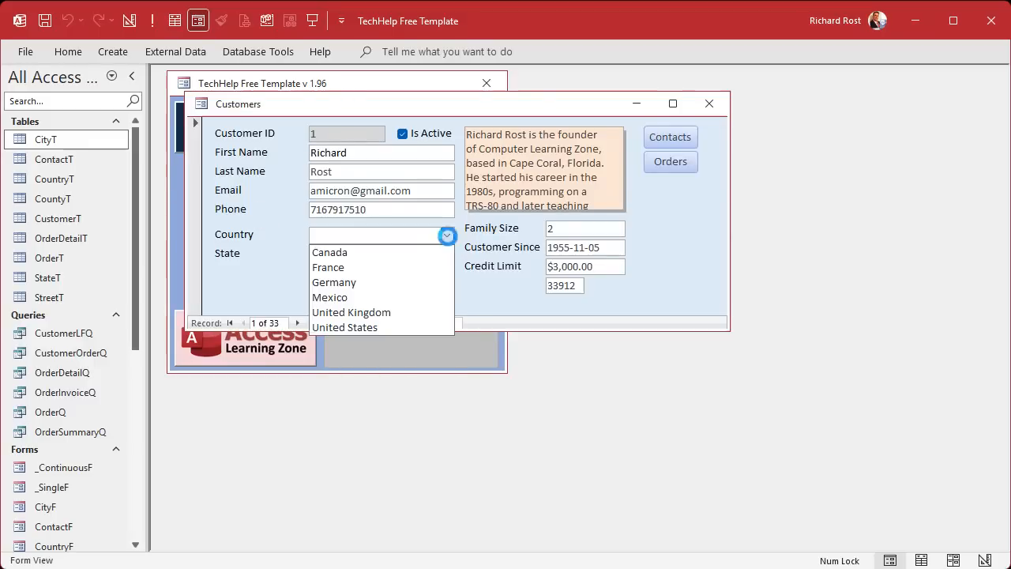
click(414, 329)
click(447, 254)
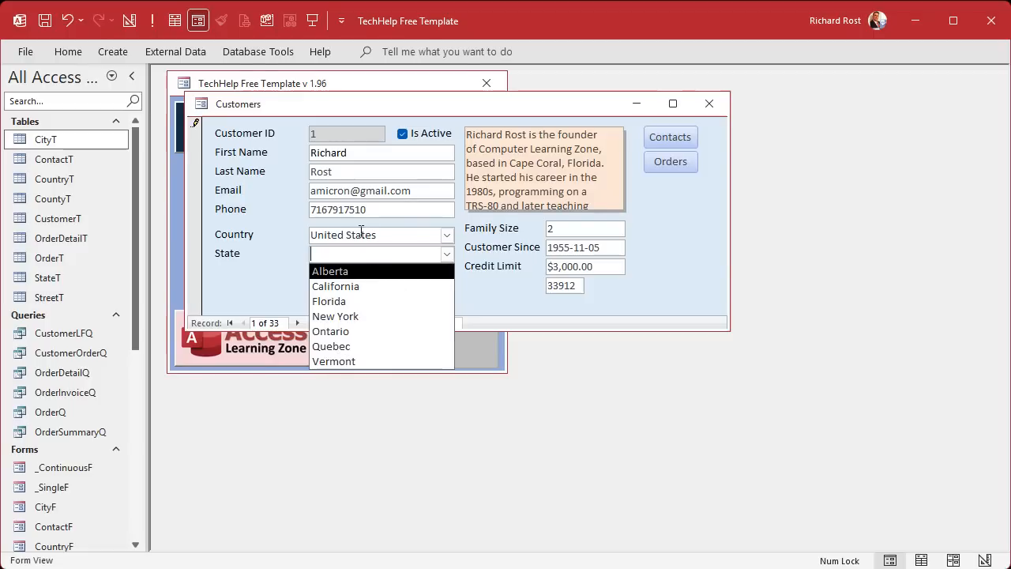
click(447, 254)
Return the customer form to design view, cut the State combo box's row source query, and enlarge the form window
right_click(386, 277)
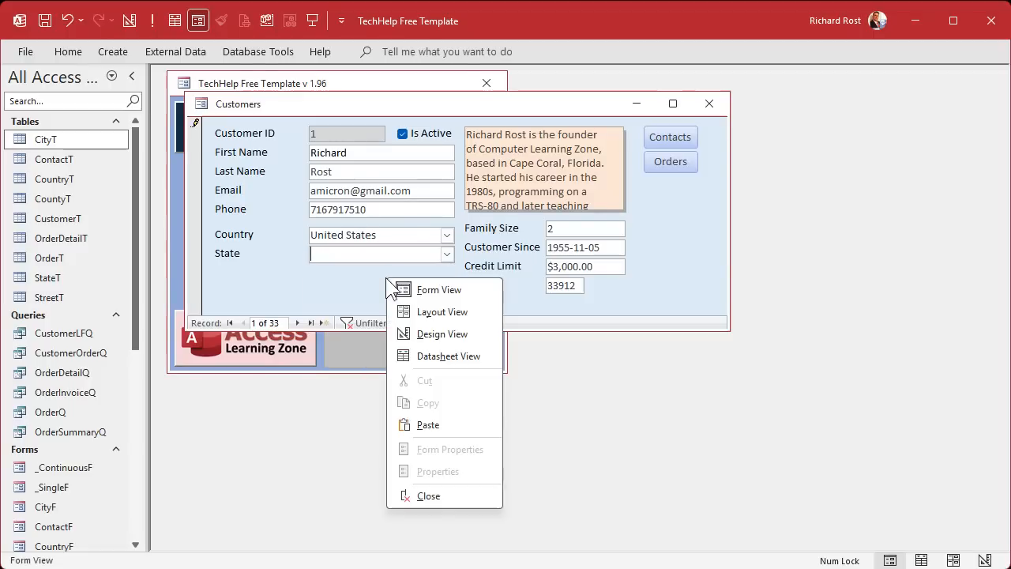
click(444, 330)
double_click(384, 287)
click(901, 183)
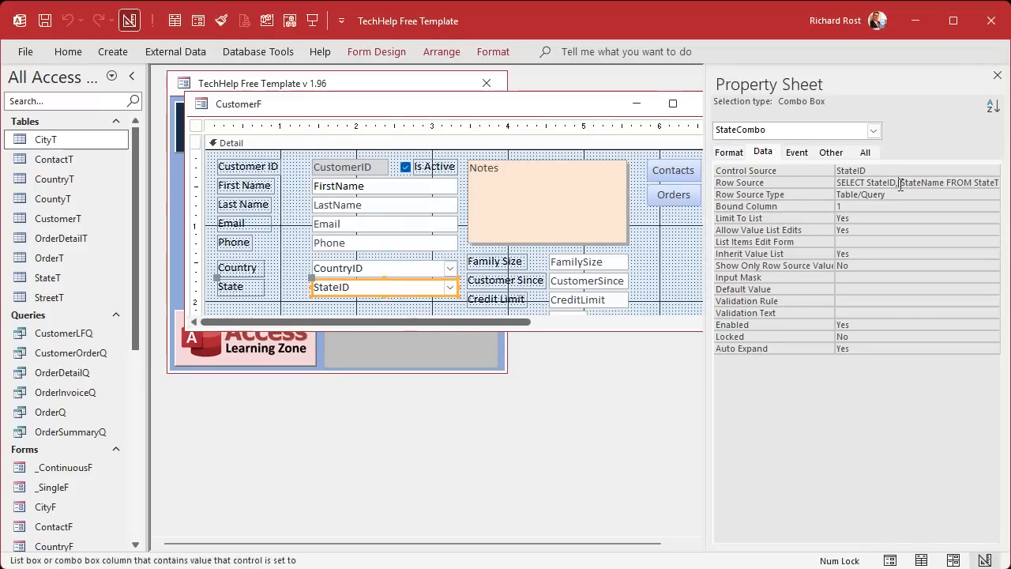
click(811, 181)
key(Delete)
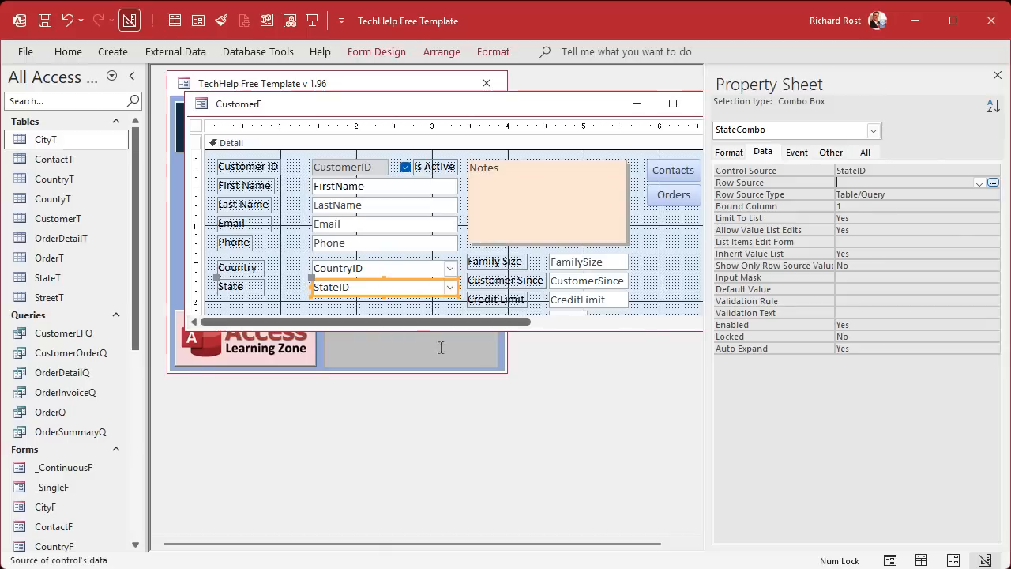
drag(543, 332, 543, 433)
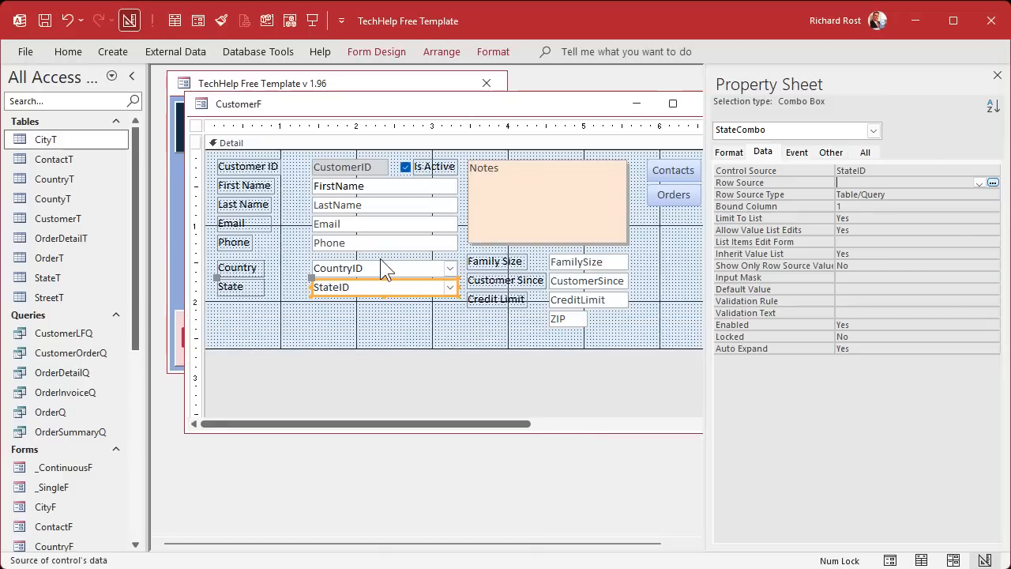
Switch to Notepad, paste the StateT query into the empty note, shrink its window, and return to Access
key(alt+Tab)
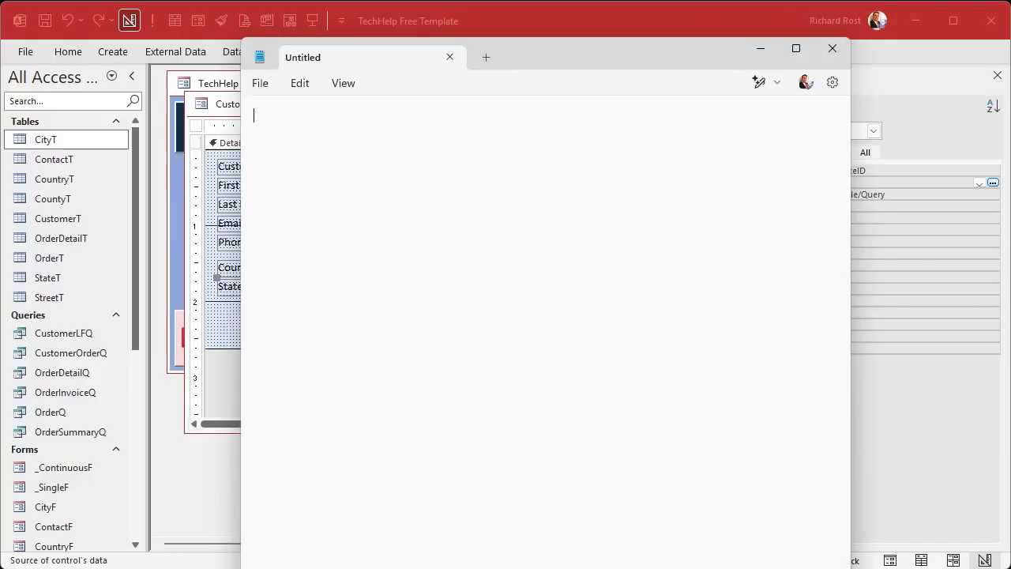
text(SELECT StateID, StateName FROM StateT ORDER BY StateName;)
drag(625, 566, 625, 243)
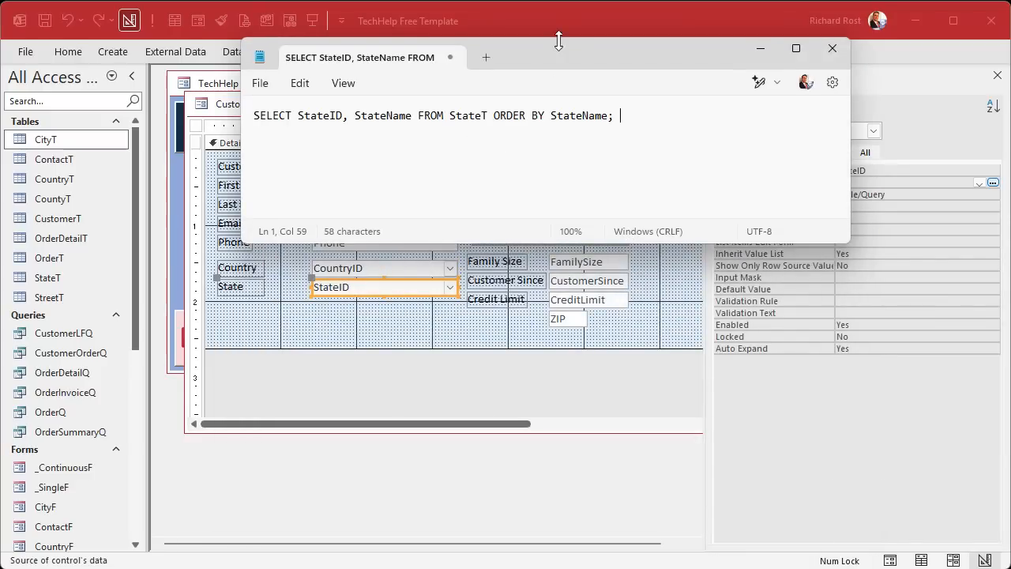
click(567, 15)
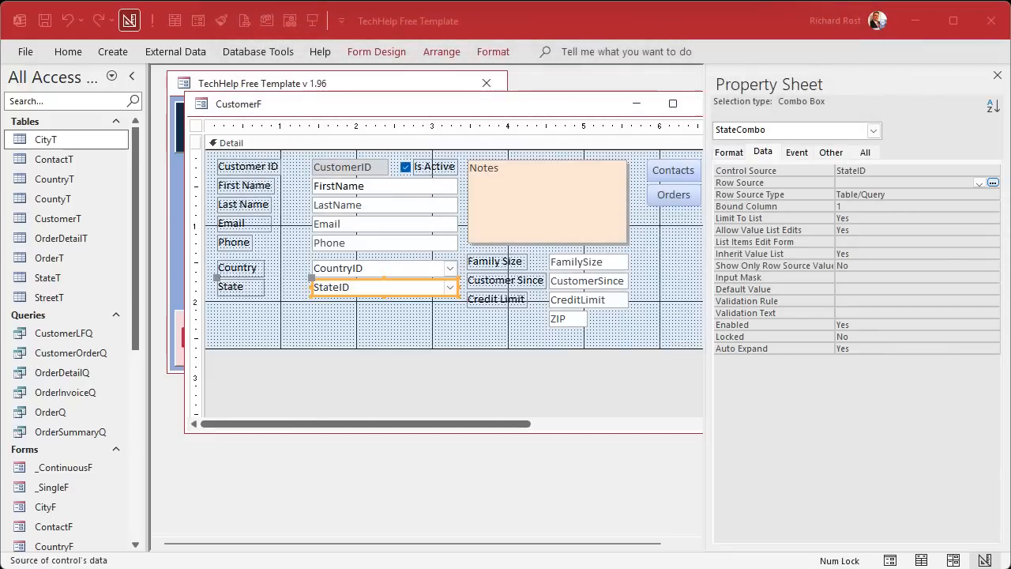
click(402, 324)
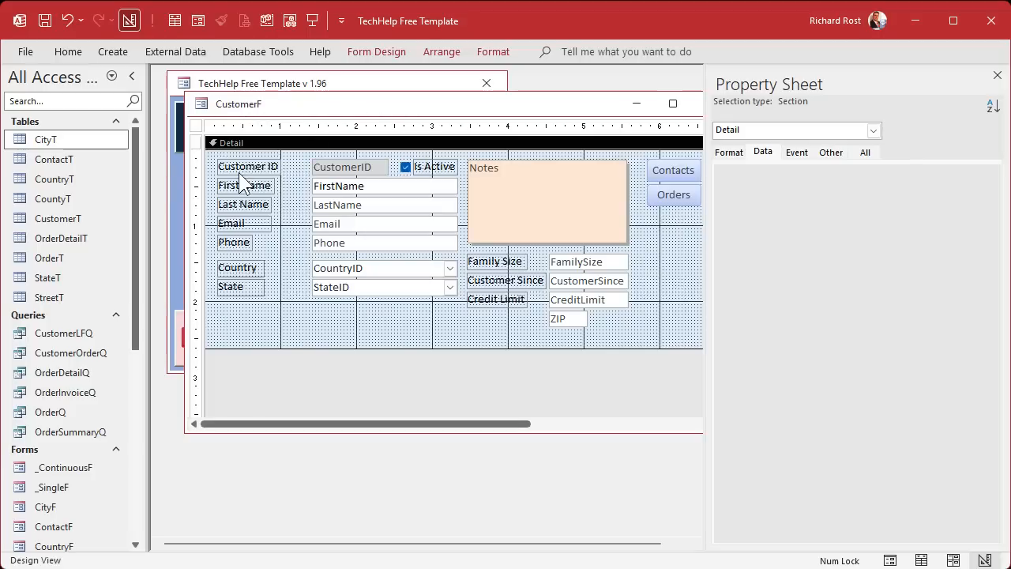
click(388, 270)
click(385, 290)
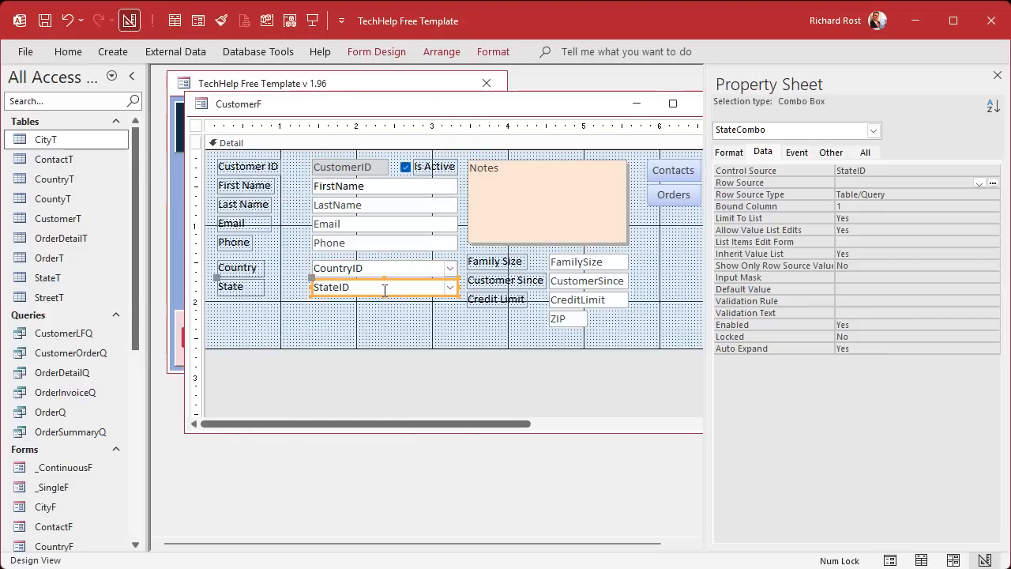
click(356, 317)
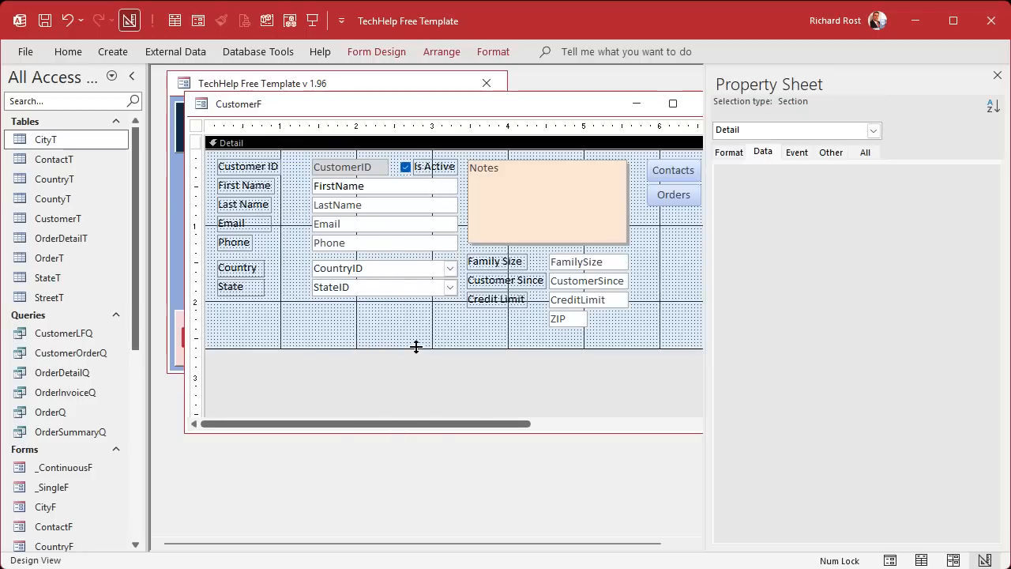
click(370, 293)
click(939, 180)
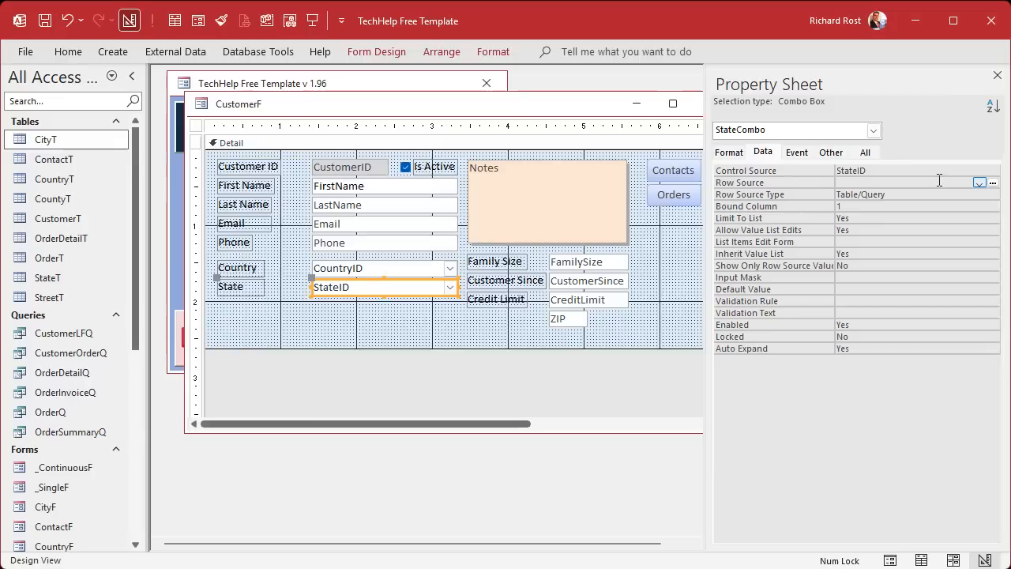
click(331, 324)
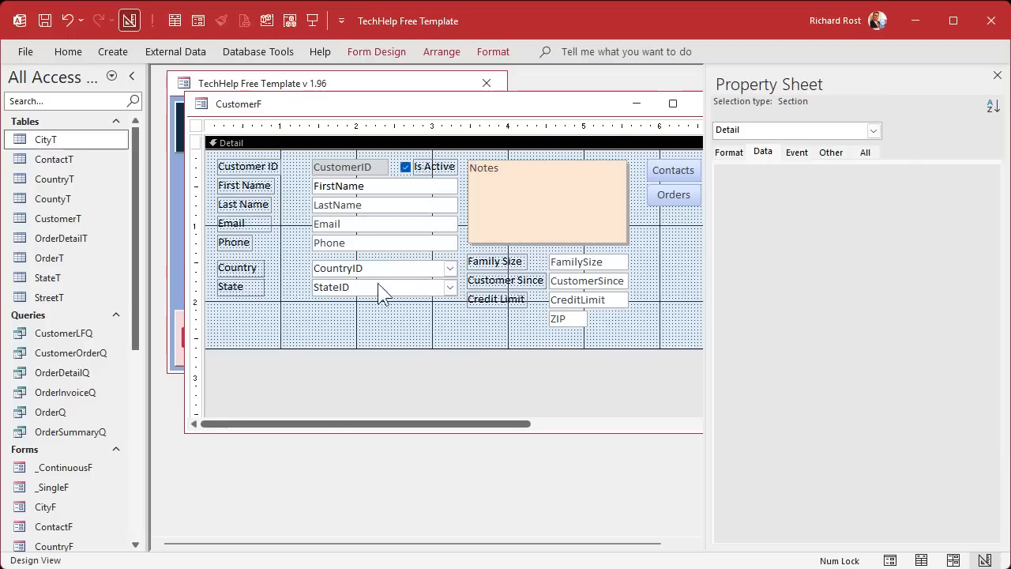
Create an After Update event procedure for the Country combo box and fit the code window on screen
click(375, 266)
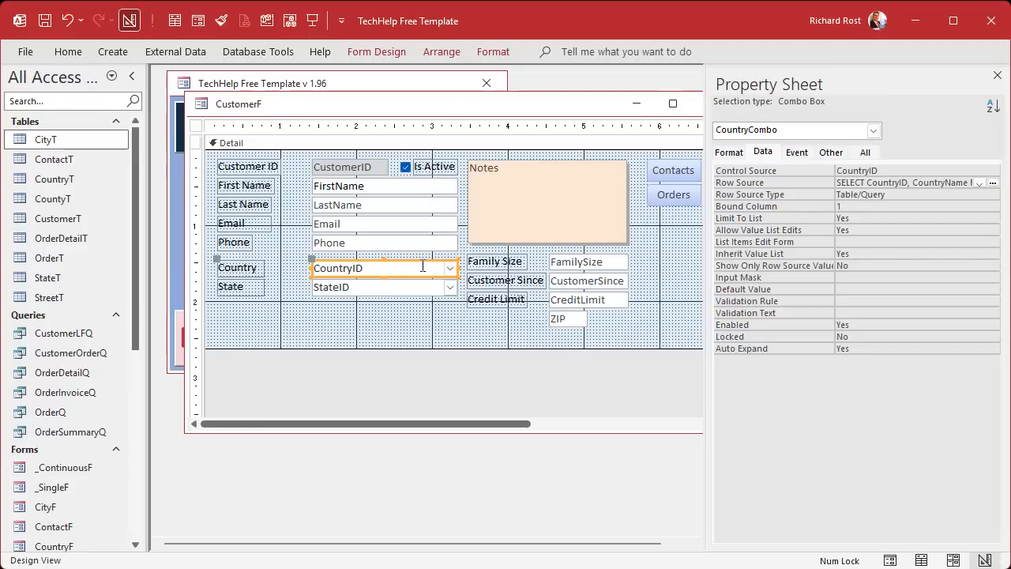
click(797, 153)
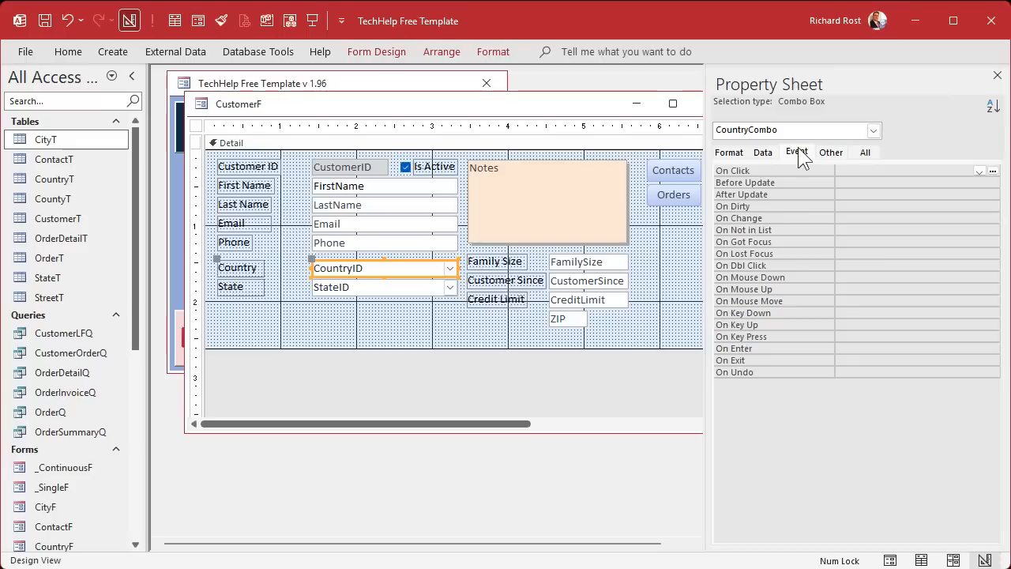
click(866, 194)
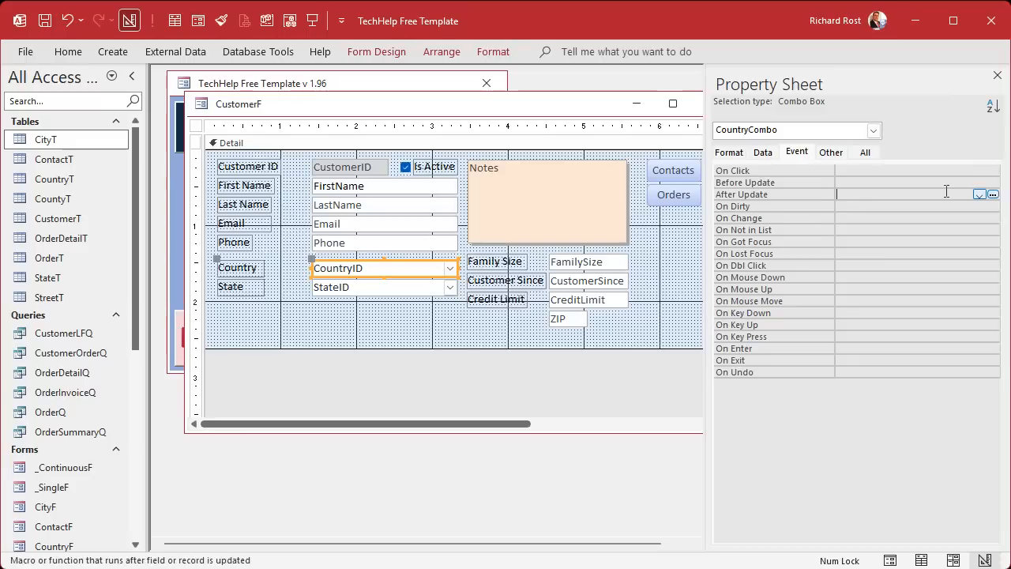
click(993, 194)
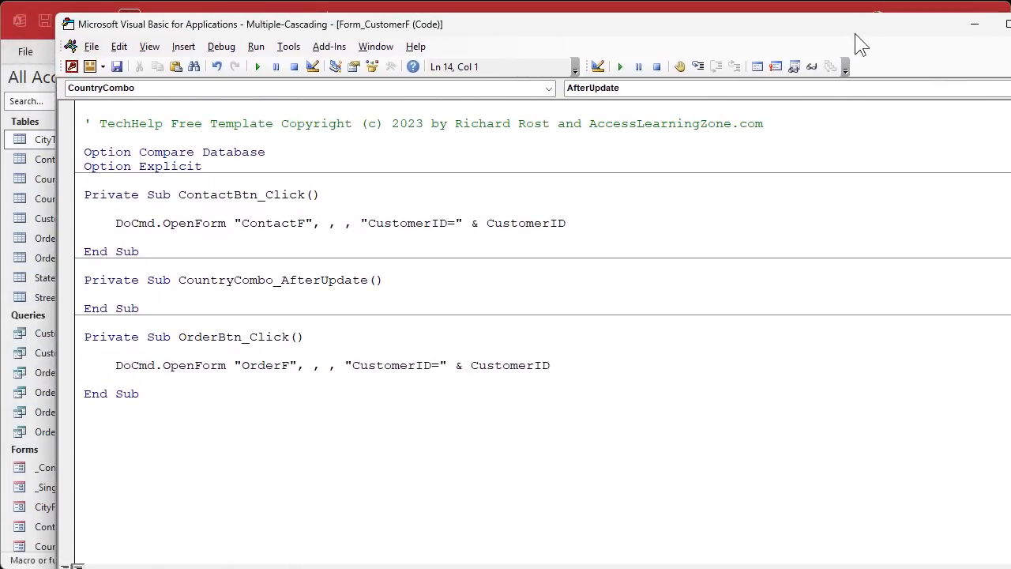
drag(858, 568, 858, 486)
drag(675, 14, 676, 30)
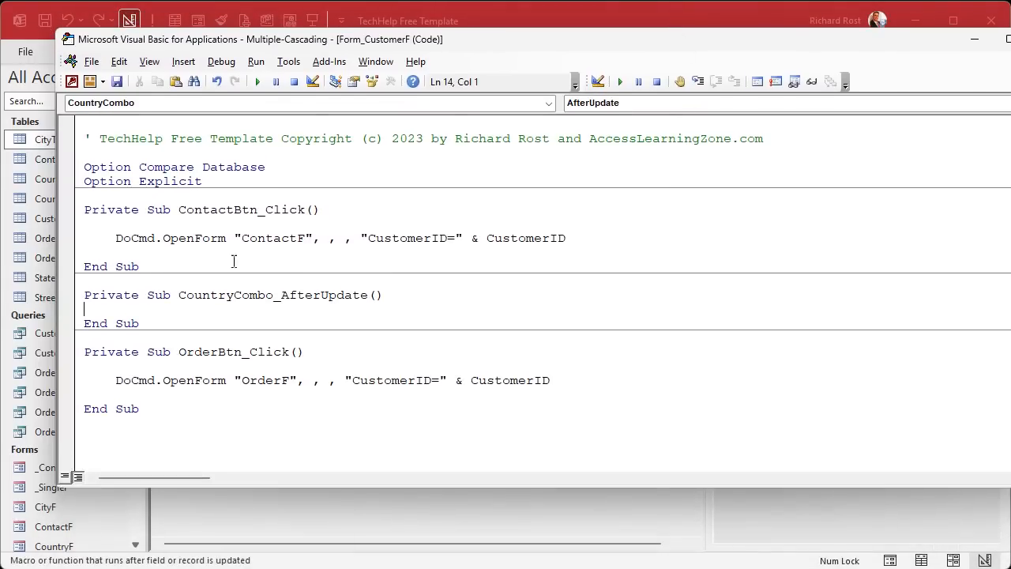
Add a call to UpdateStateCombo inside the CountryCombo_AfterUpdate procedure
key(Return)
key(Return)
key(Up)
key(Tab)
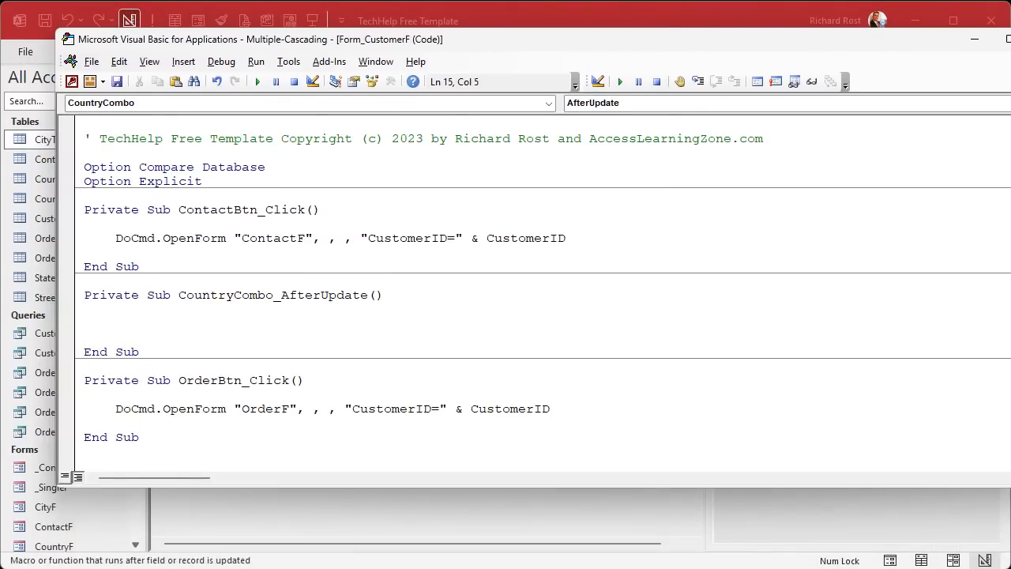
text(UpdateStateCombo)
Declare a private sub named UpdateStateCombo above the CountryCombo_AfterUpdate procedure
key(Up)
key(Up)
key(Up)
key(Return)
key(Return)
key(Up)
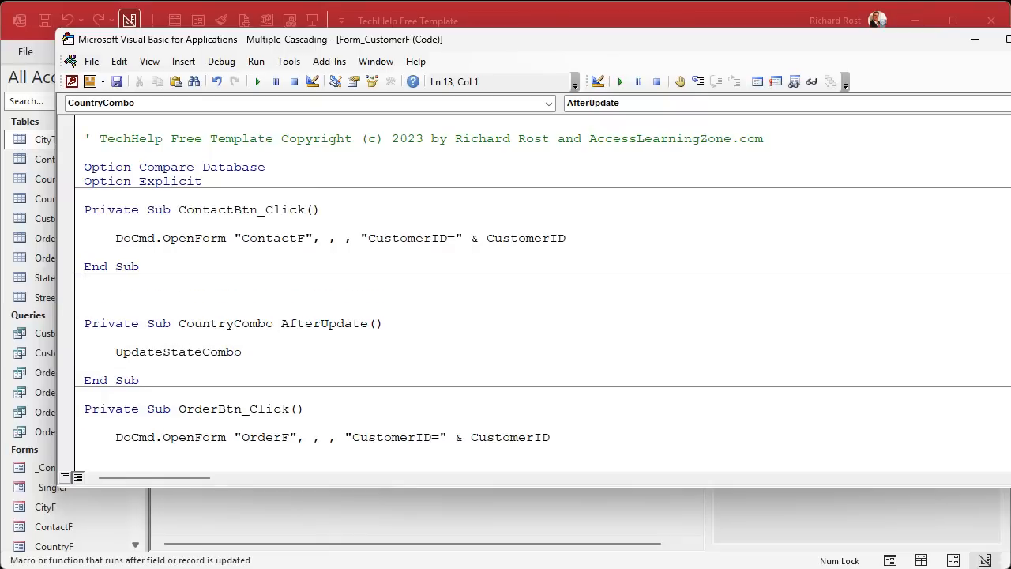
text(private sub UpdateStateCombo)
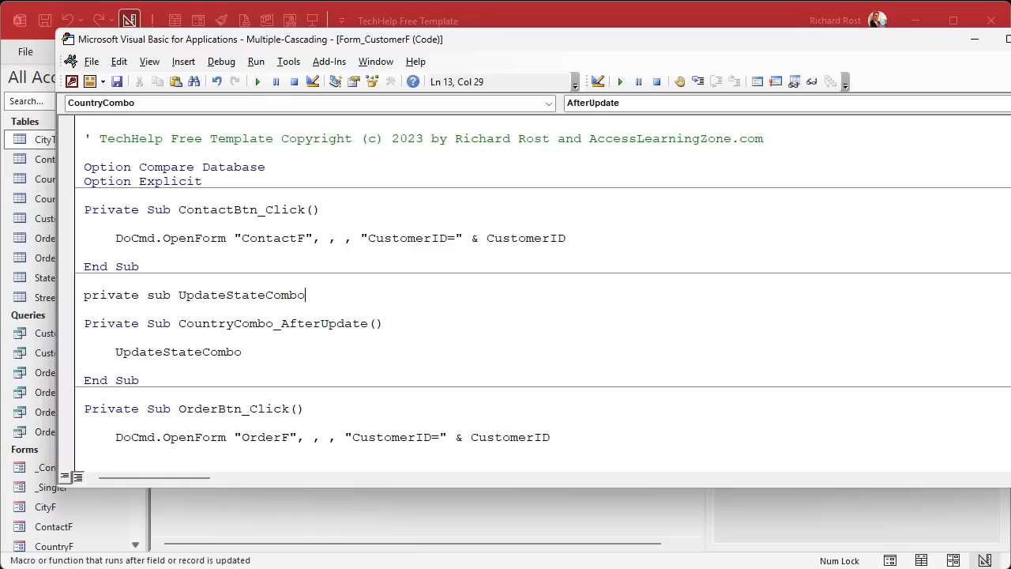
key(Return)
key(Return)
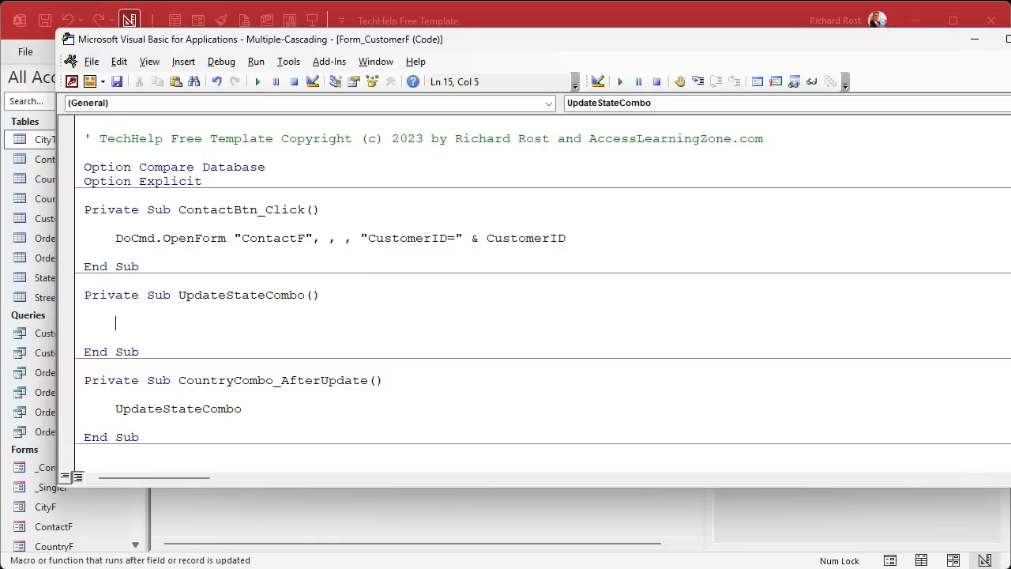
In UpdateStateCombo, assign statecombo.RowSource the string "SELECT StateID, StateName FROM StateT ORDER BY StateName;"
text(statecombo.RowSource )
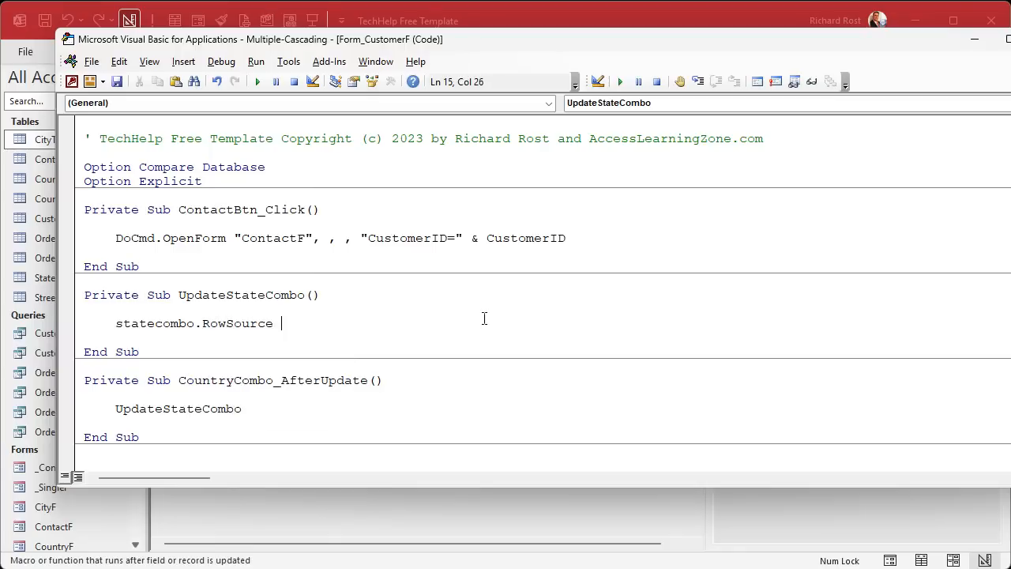
text(= "")
key(Left)
text(SELECT StateID, StateName FROM StateT ORDER BY StateName;)
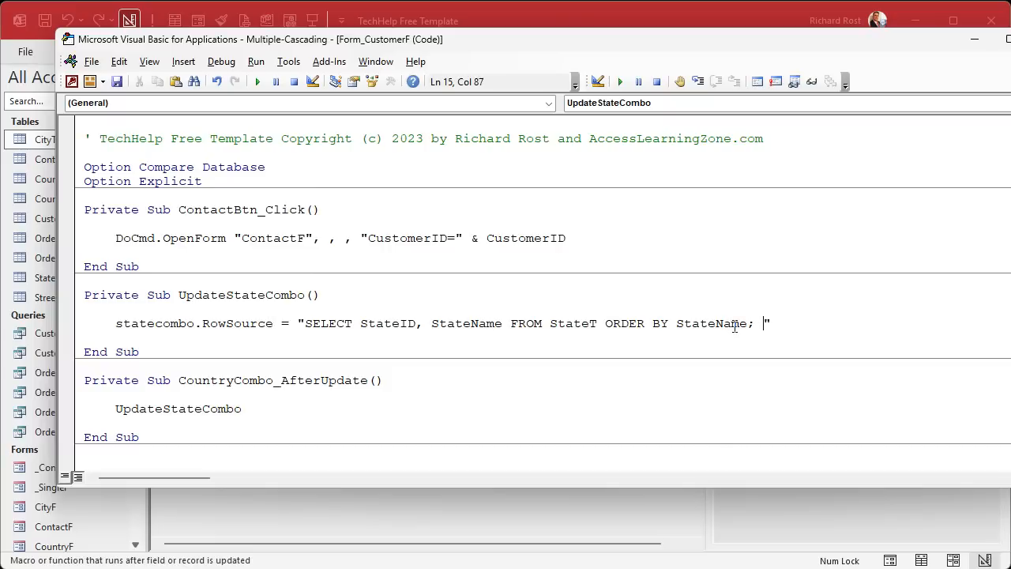
Split the RowSource string before FROM so the FROM part continues on a new, indented code line
click(506, 323)
click(511, 323)
text(")
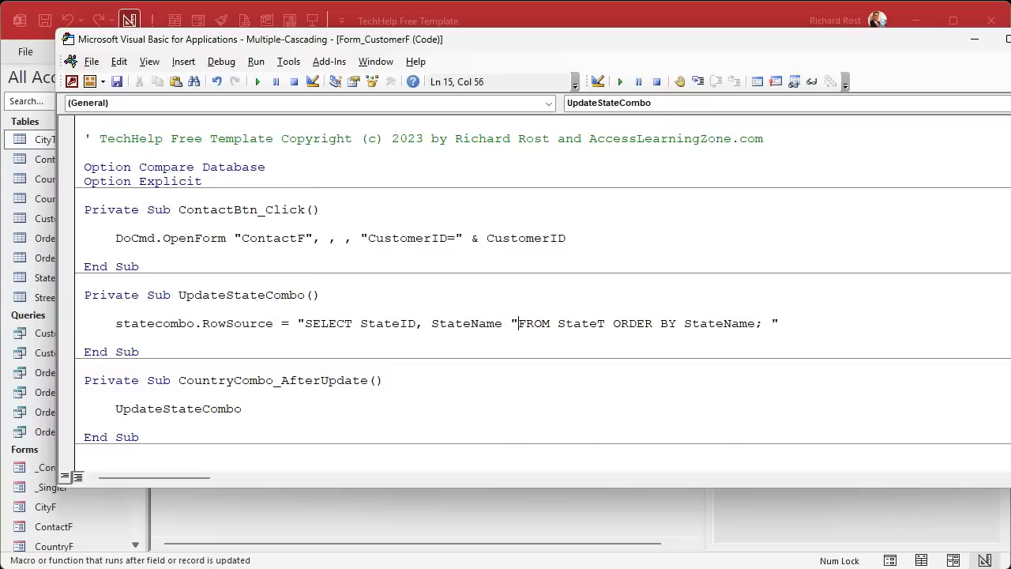
text( & _)
key(Return)
key(Tab)
text(")
key(Left)
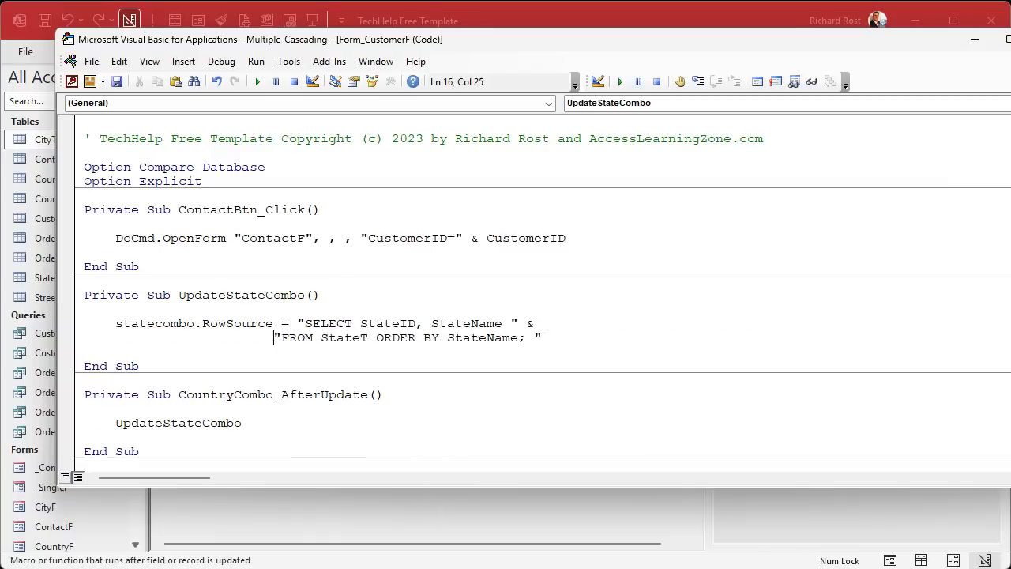
Split the SQL string again before ORDER BY, continuing it as a quoted string on a third line aligned with FROM
key(ctrl+Right)
key(ctrl+Right)
key(ctrl+Right)
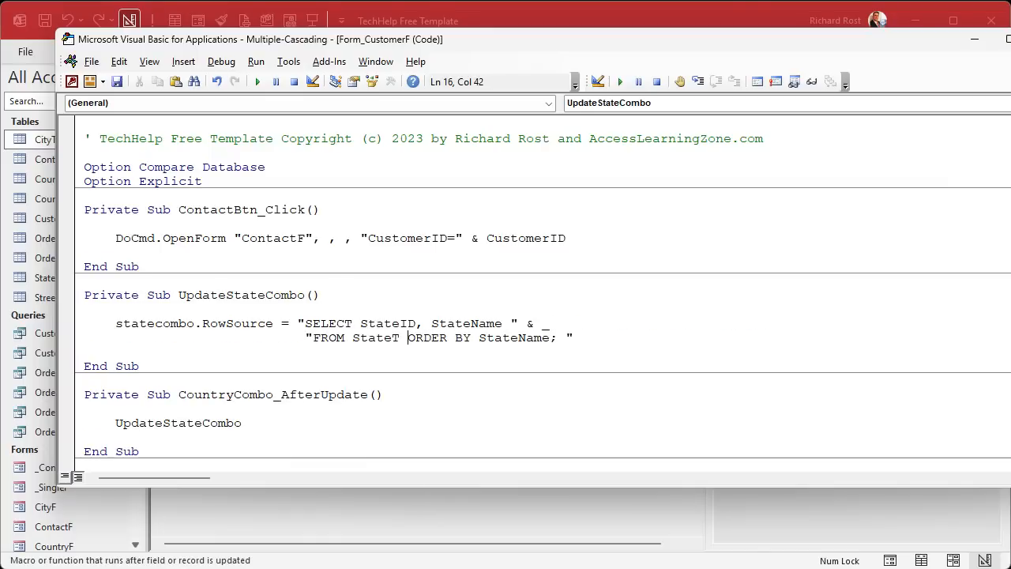
text(" & _)
key(Return)
key(Tab)
key(shift+Tab)
text(")
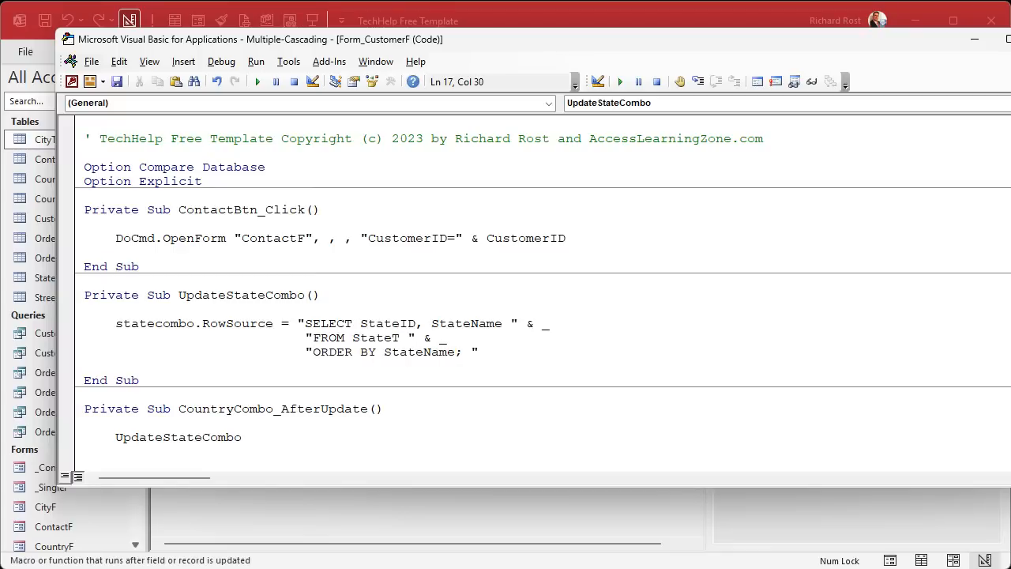
Remove the trailing semicolon and space so the last SQL line reads "ORDER BY StateName"
key(End)
key(BackSpace)
key(BackSpace)
key(Down)
key(Down)
key(End)
Insert the line "WHERE CountryID=" & CountryCombo & " " between the FROM and ORDER BY lines of the SQL string
click(501, 339)
key(Return)
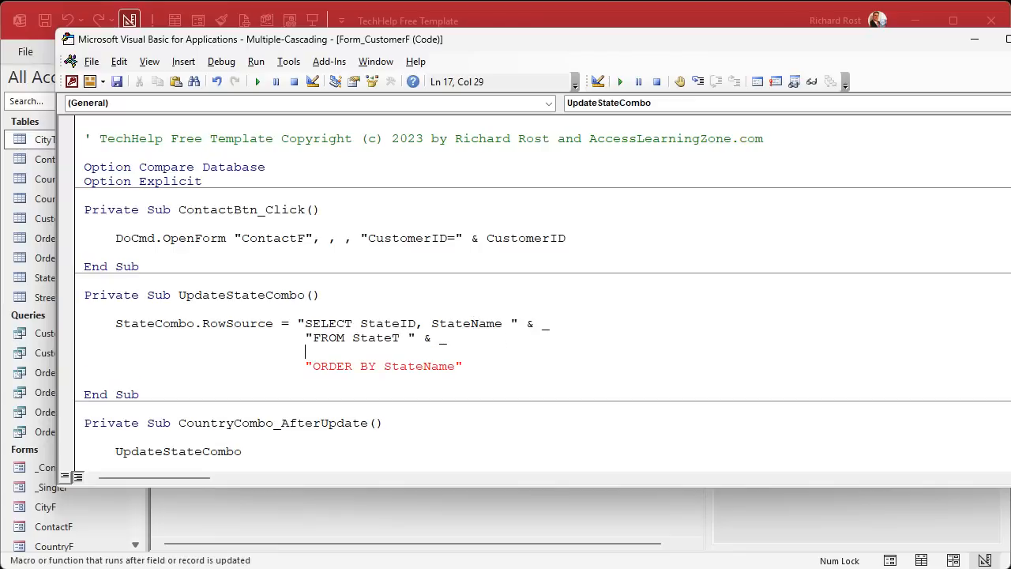
text("WHERE Count)
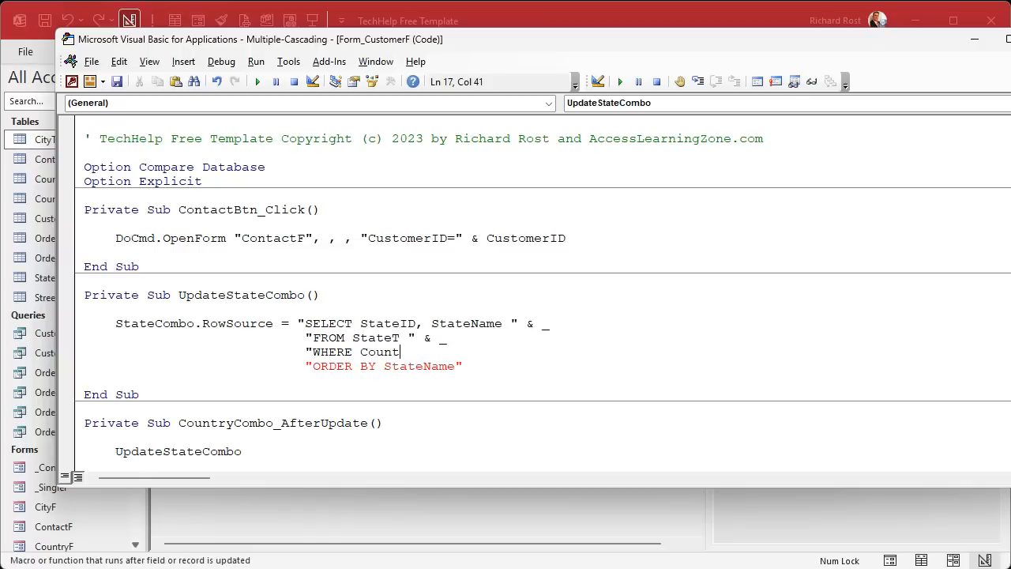
text(ryID=" & CountryCombo & )
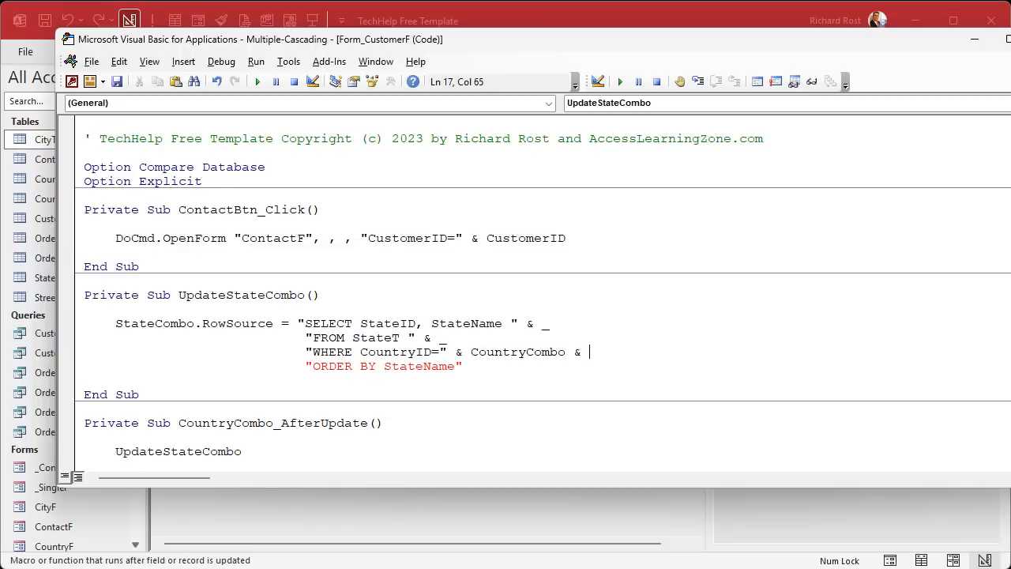
text(" ")
drag(600, 351, 590, 352)
double_click(527, 353)
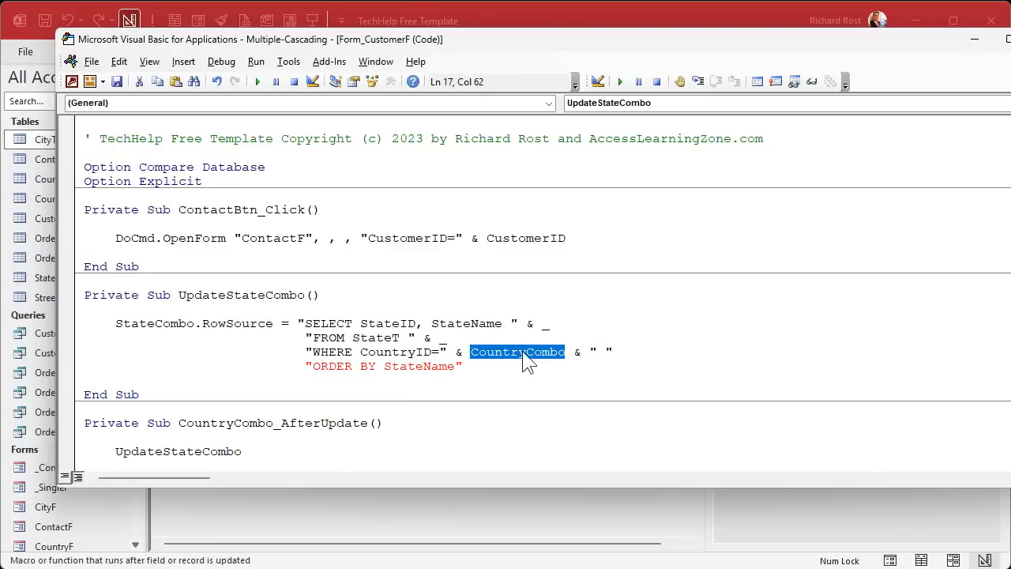
click(313, 366)
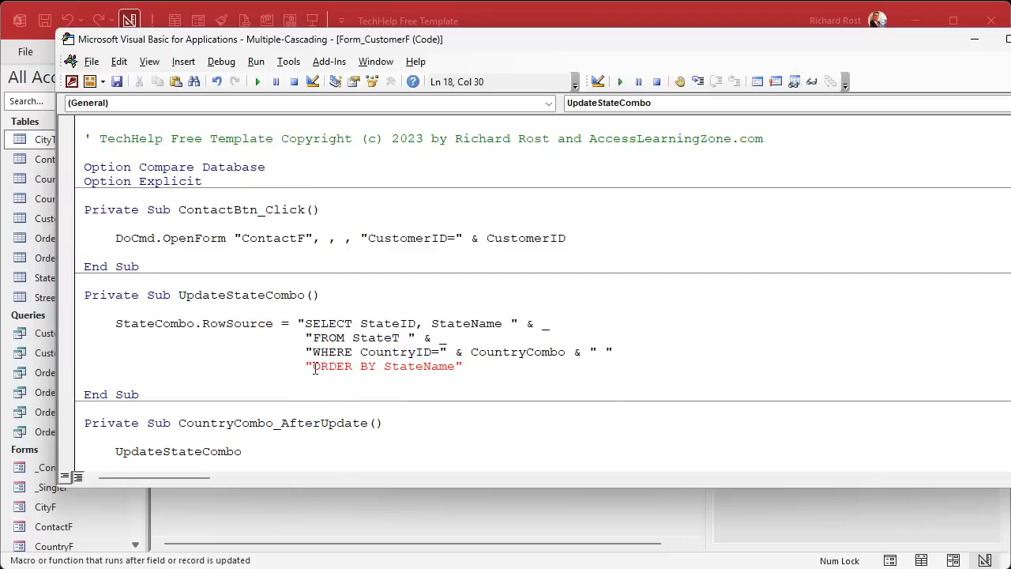
click(316, 340)
key(Down)
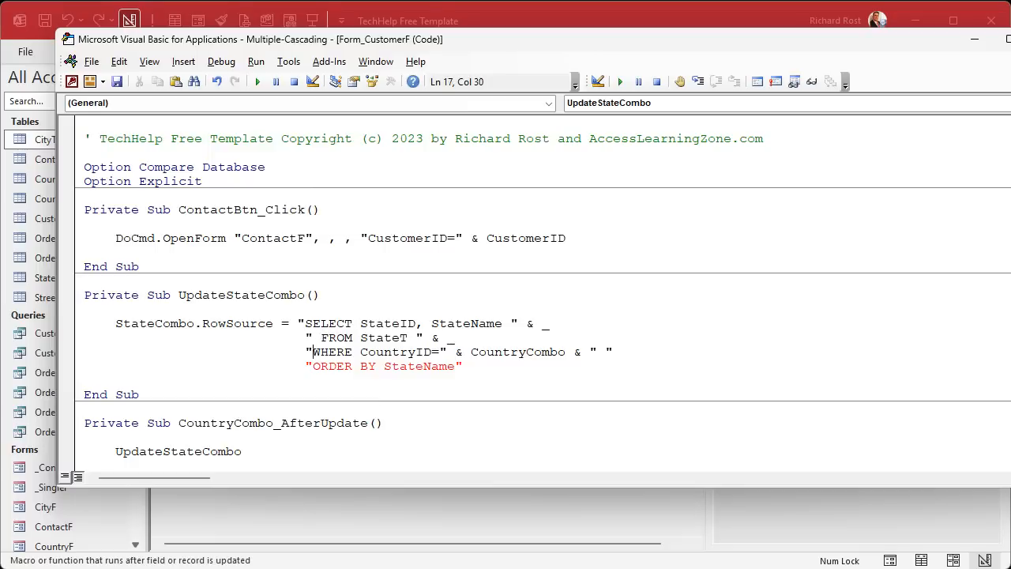
key(Left)
key(Down)
key(Left)
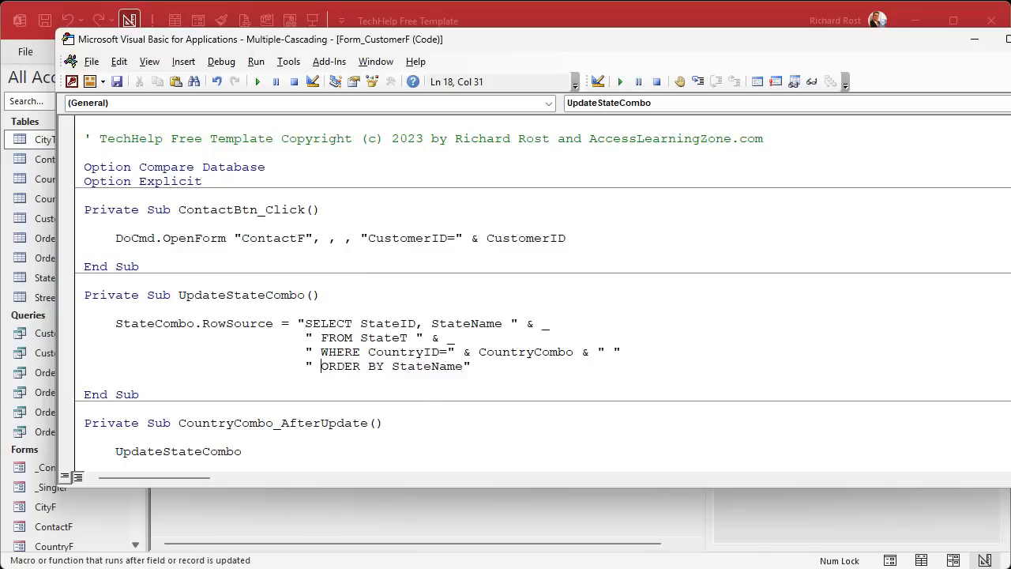
key(BackSpace)
key(Up)
key(Delete)
key(Up)
key(Delete)
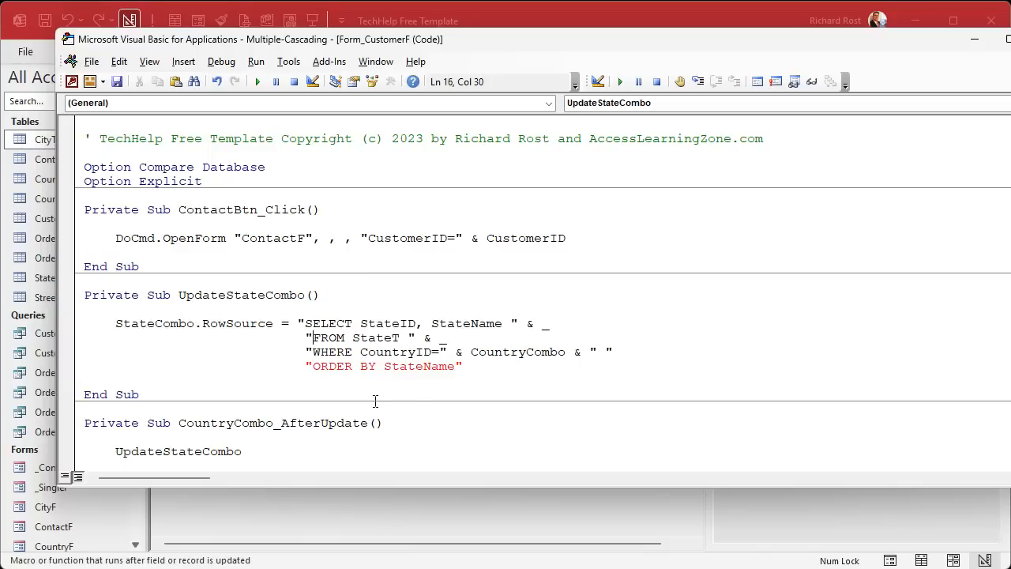
Append & _ to the WHERE line so the statement continues to the ORDER BY line
click(635, 353)
text(& _)
key(Down)
key(Down)
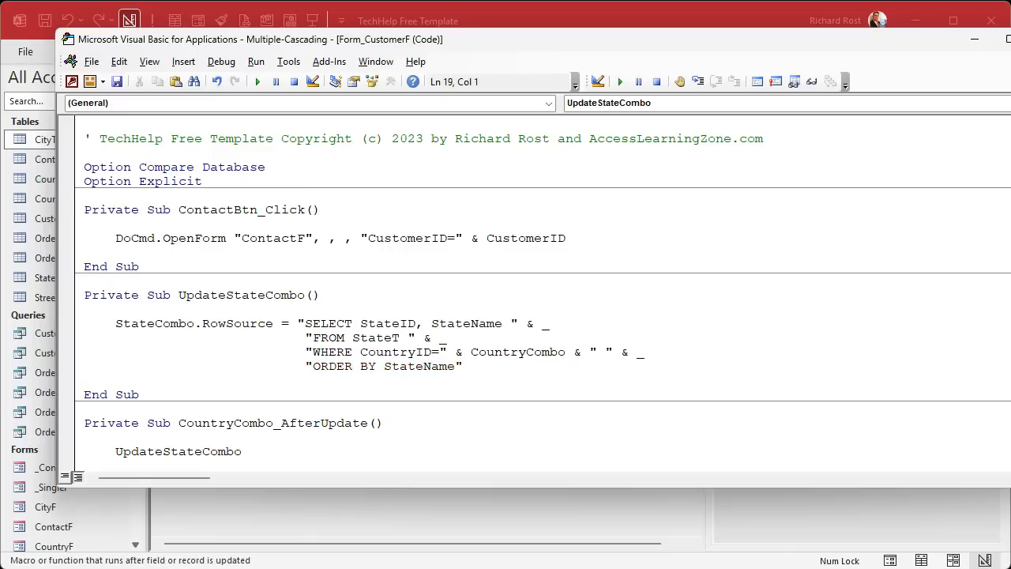
Compile the VBA project to check the finished UpdateStateCombo code
scroll(679, 294, down, 2)
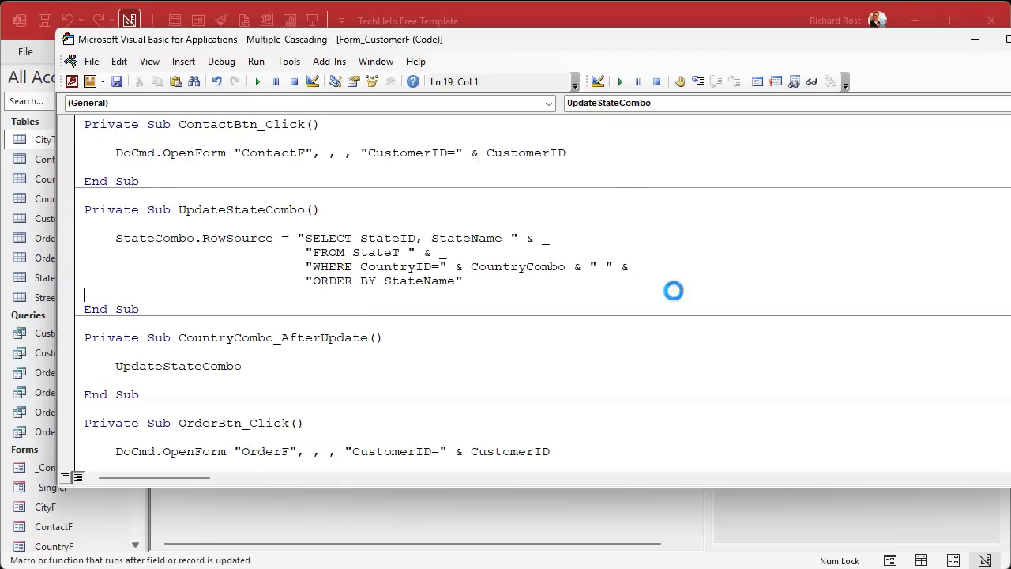
click(221, 61)
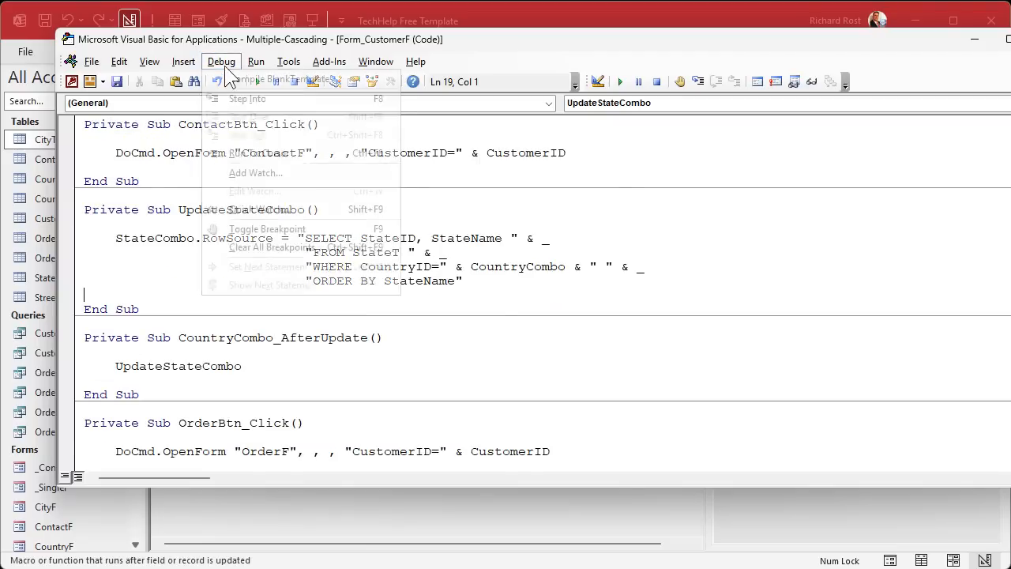
click(239, 81)
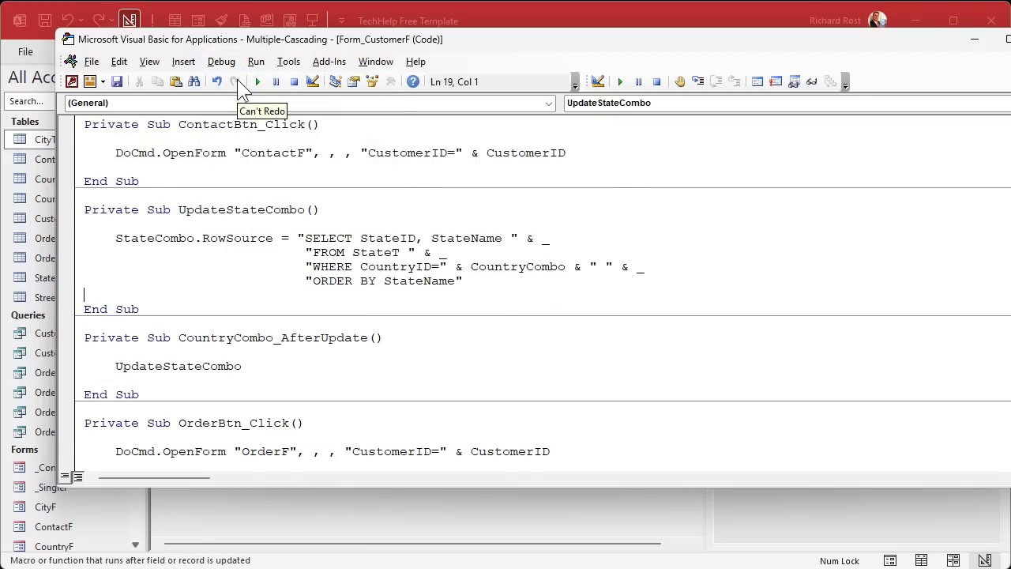
Switch back to Access, close the property sheet and the CustomerF design, and reopen the customer form from the Main Menu
click(681, 20)
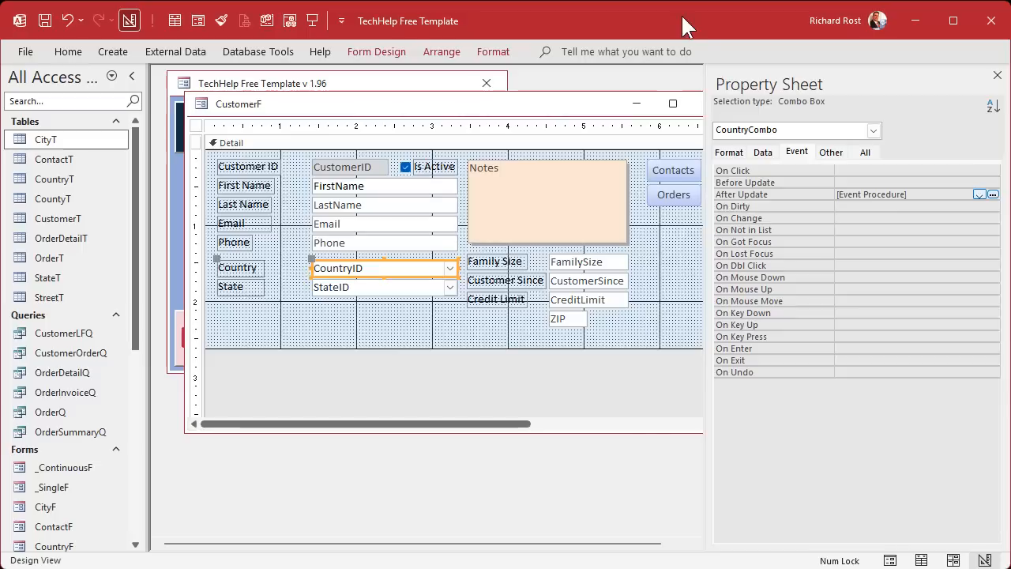
click(996, 75)
click(703, 103)
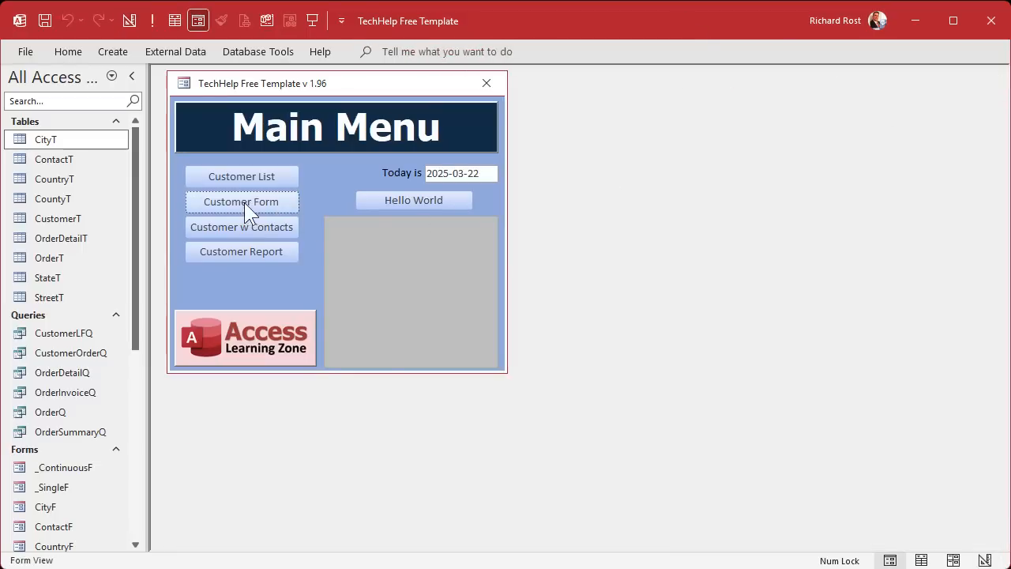
click(245, 203)
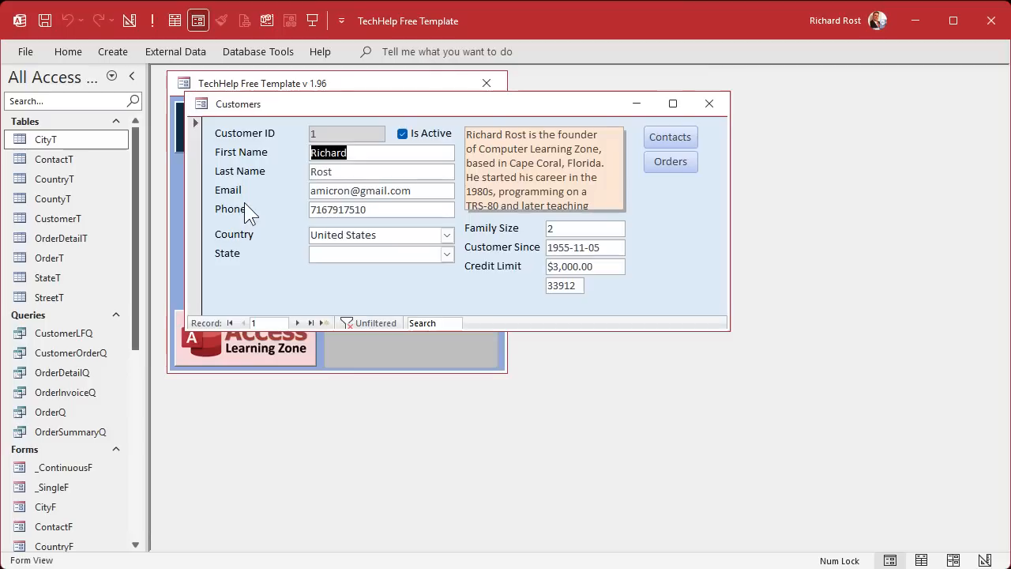
Check the State choices with Country set to Canada, and again with Country set to United States
click(448, 254)
click(447, 255)
click(447, 234)
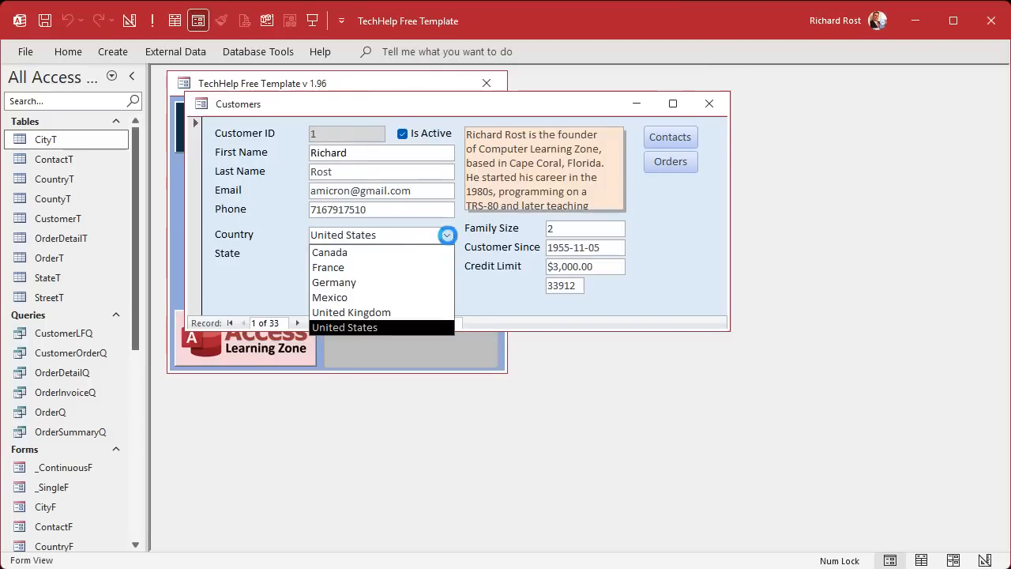
click(431, 252)
click(447, 253)
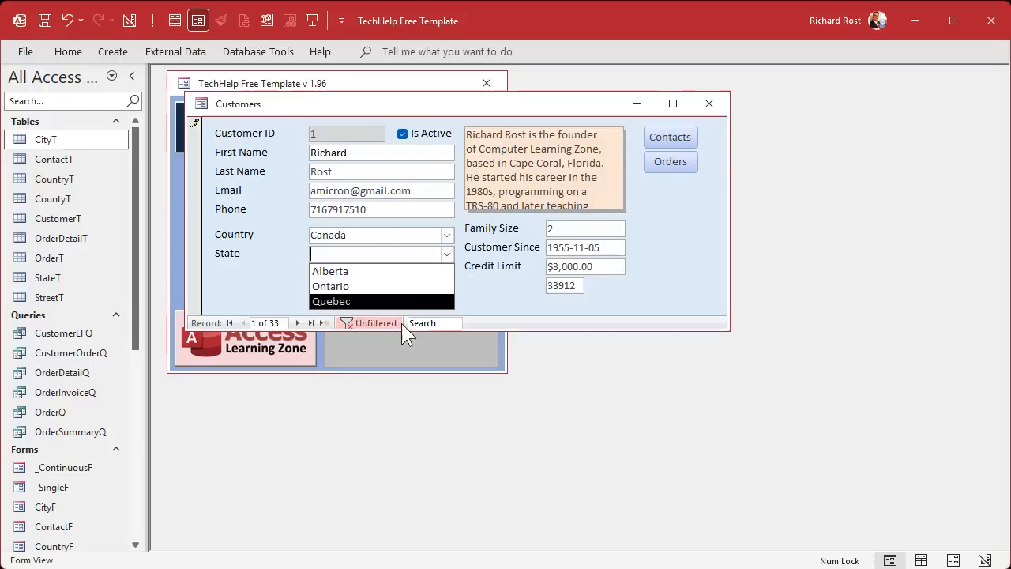
click(448, 235)
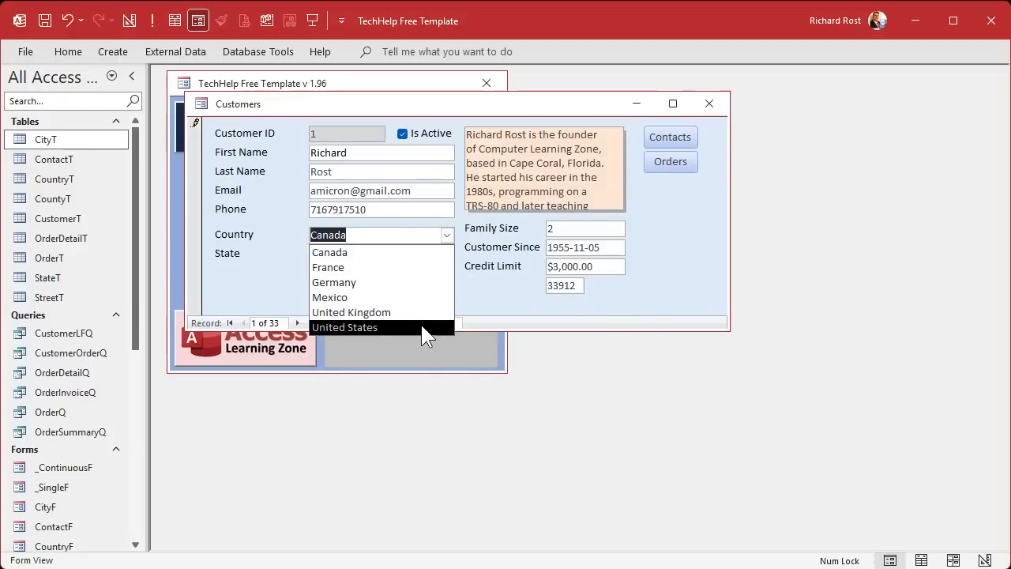
click(371, 324)
click(447, 253)
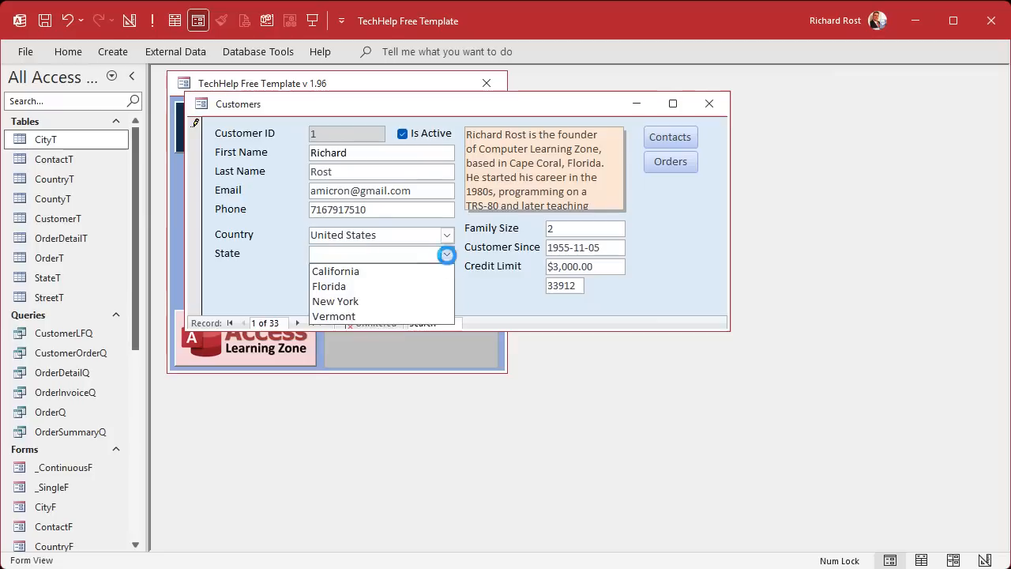
click(447, 253)
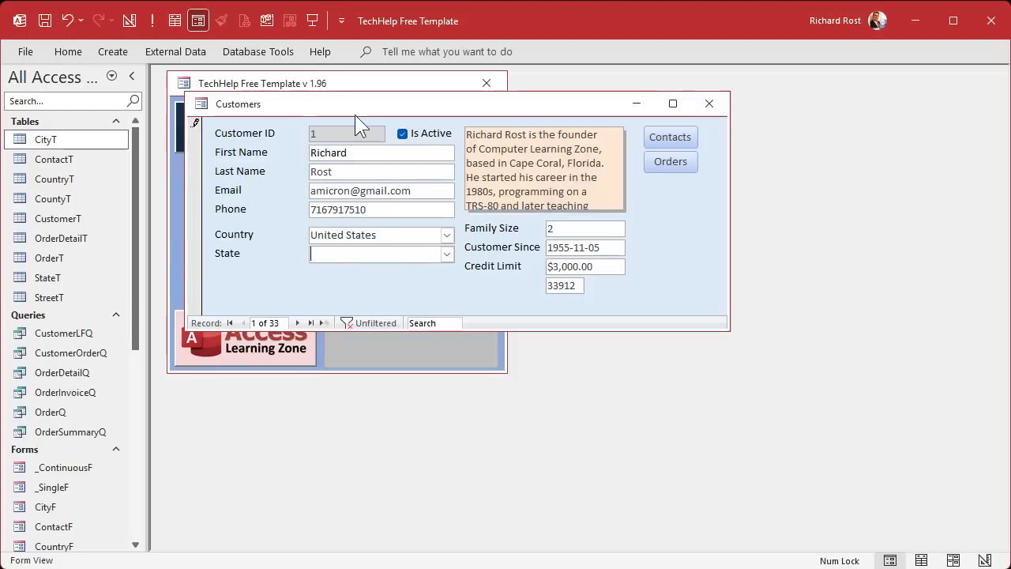
Open the customer form in Design View and create an On Current event procedure for the form
right_click(487, 113)
click(517, 232)
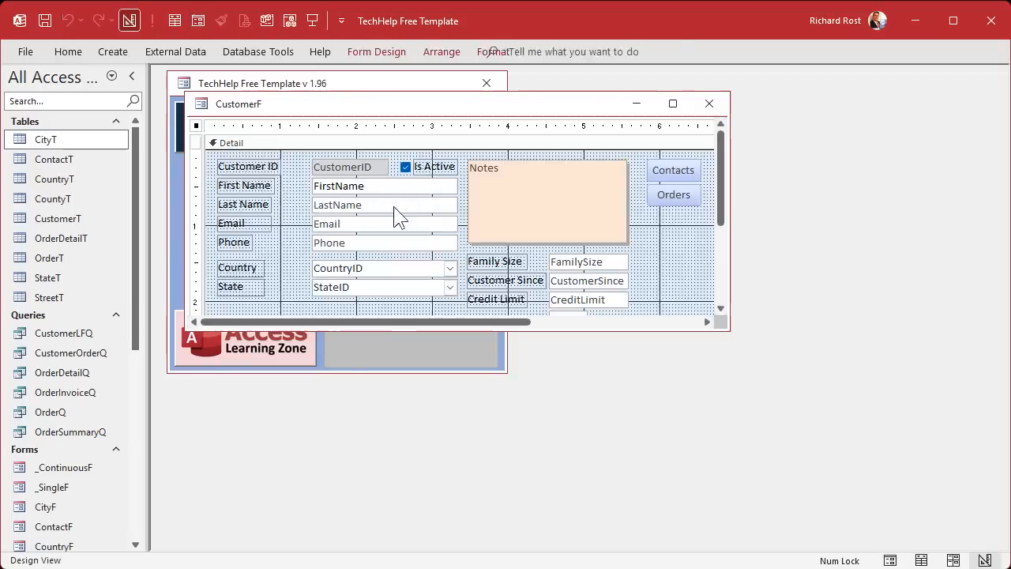
double_click(196, 128)
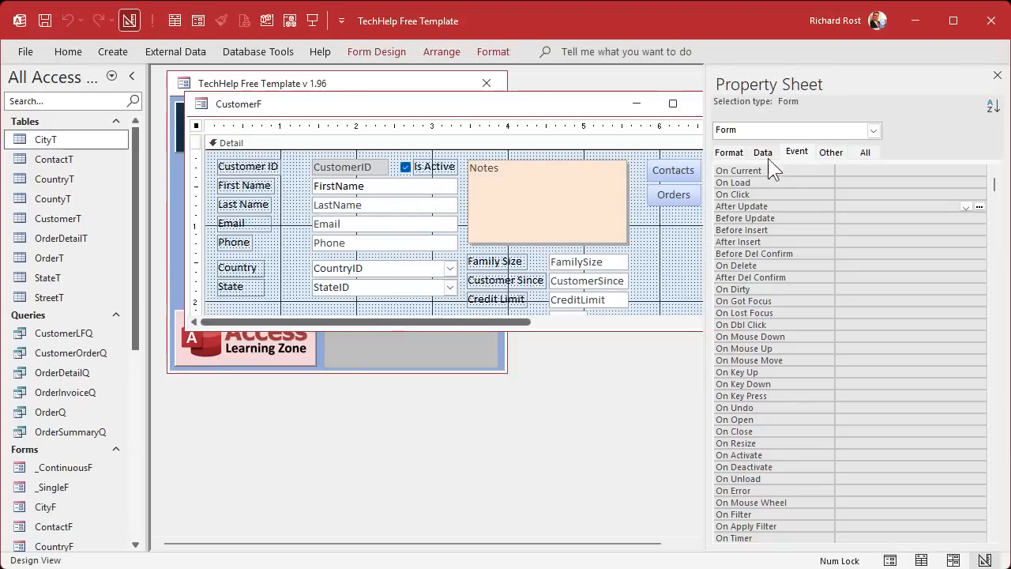
click(980, 171)
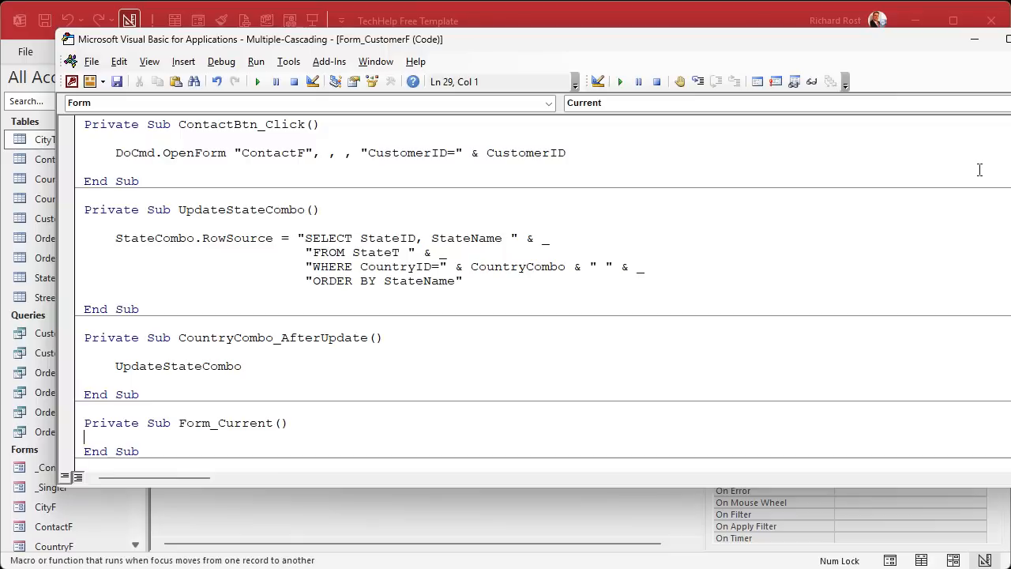
Copy the UpdateStateCombo call from CountryCombo_AfterUpdate into the Form_Current procedure
double_click(197, 368)
key(ctrl+c)
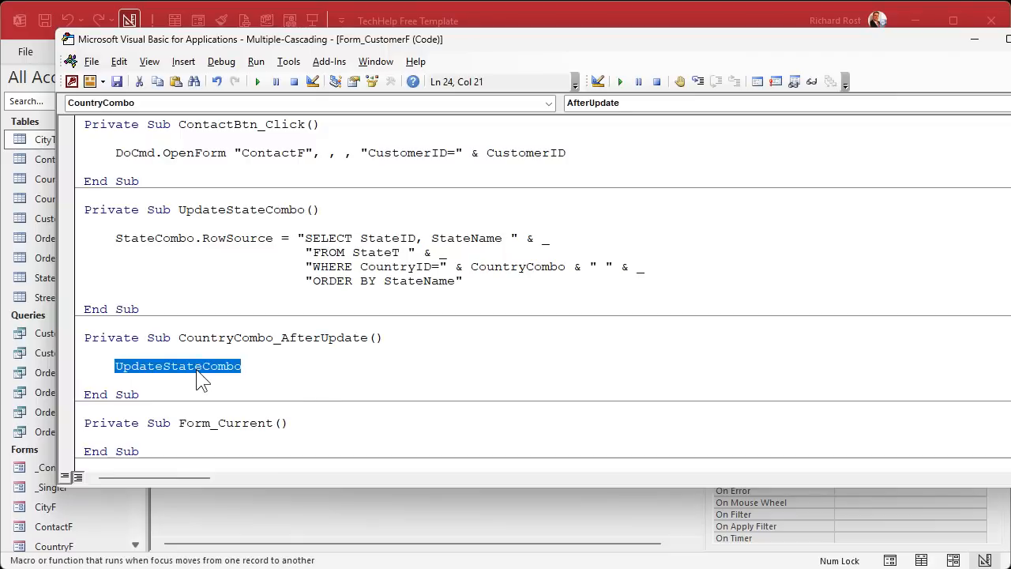
click(198, 440)
key(Return)
key(Tab)
key(ctrl+v)
key(Return)
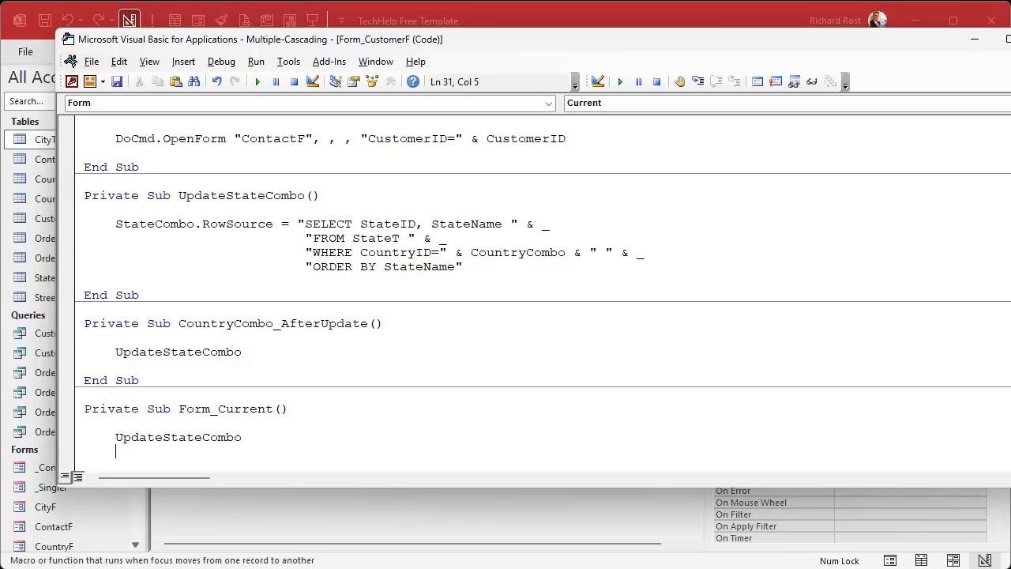
scroll(466, 326, down, 3)
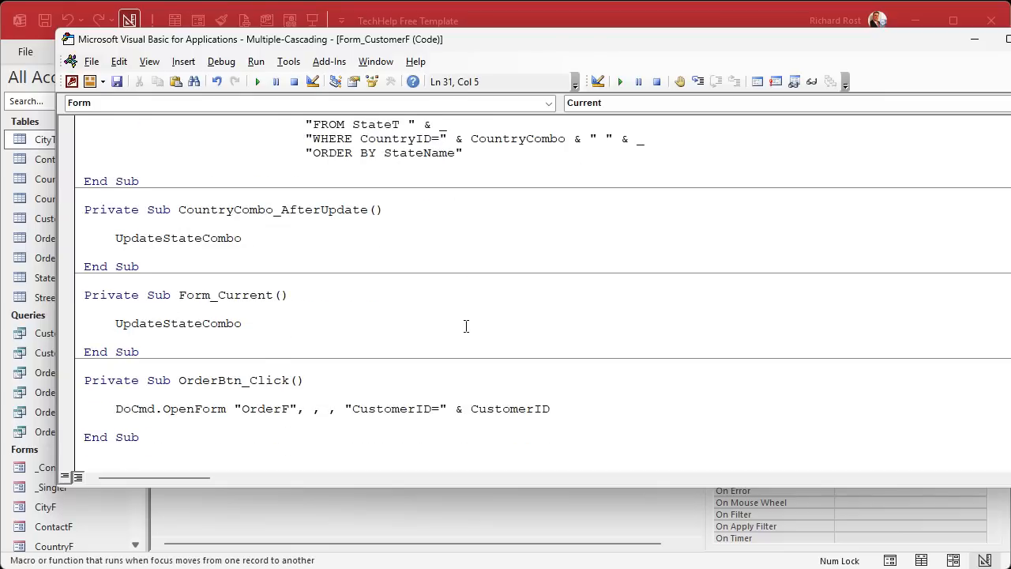
Return to Access, reopen the customer form from the Main Menu, and set the first customer's State to New York
click(622, 14)
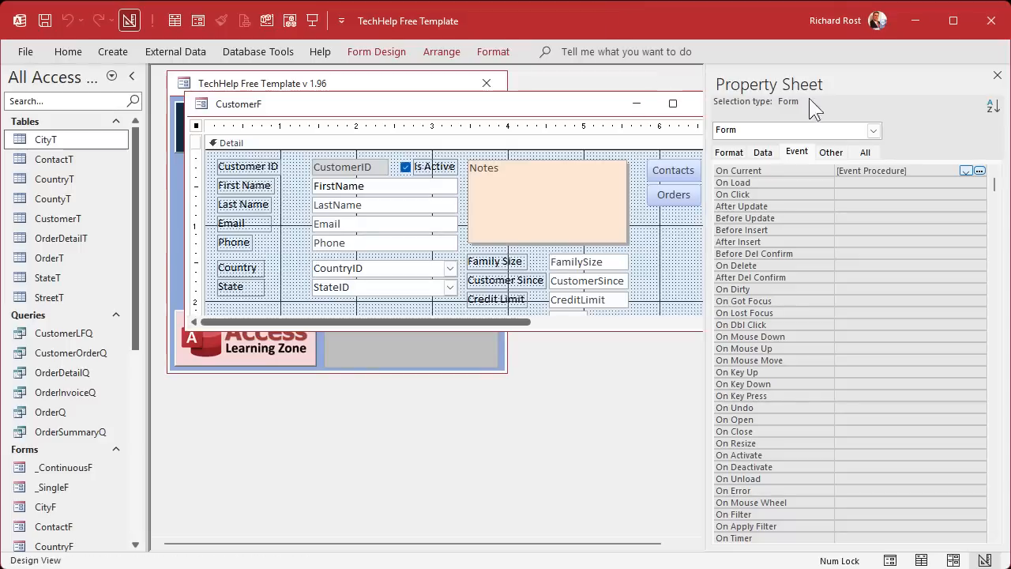
click(997, 75)
click(706, 102)
click(246, 202)
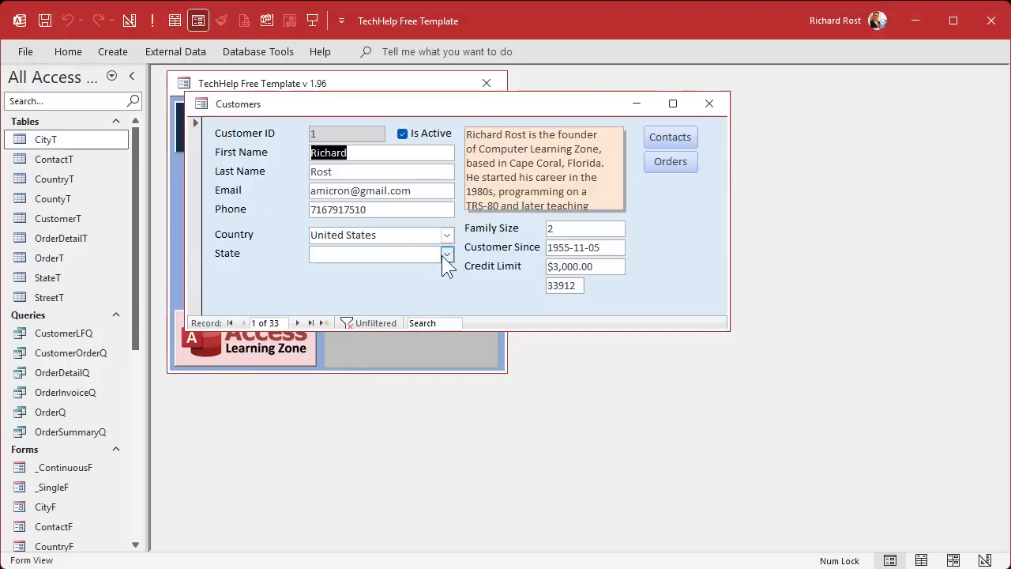
click(446, 253)
click(355, 301)
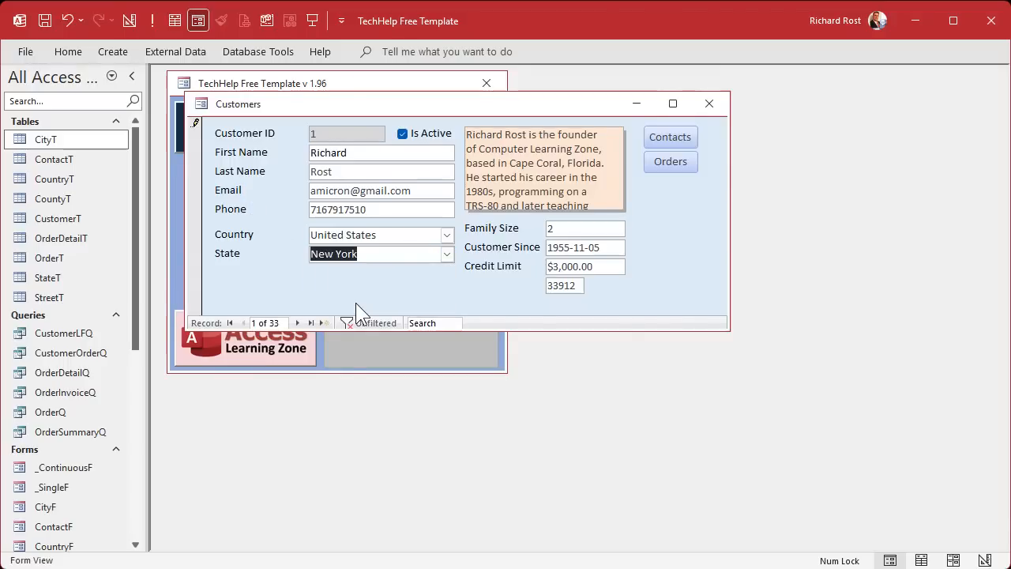
On the second customer record, set Country to Canada and State to Ontario
click(297, 322)
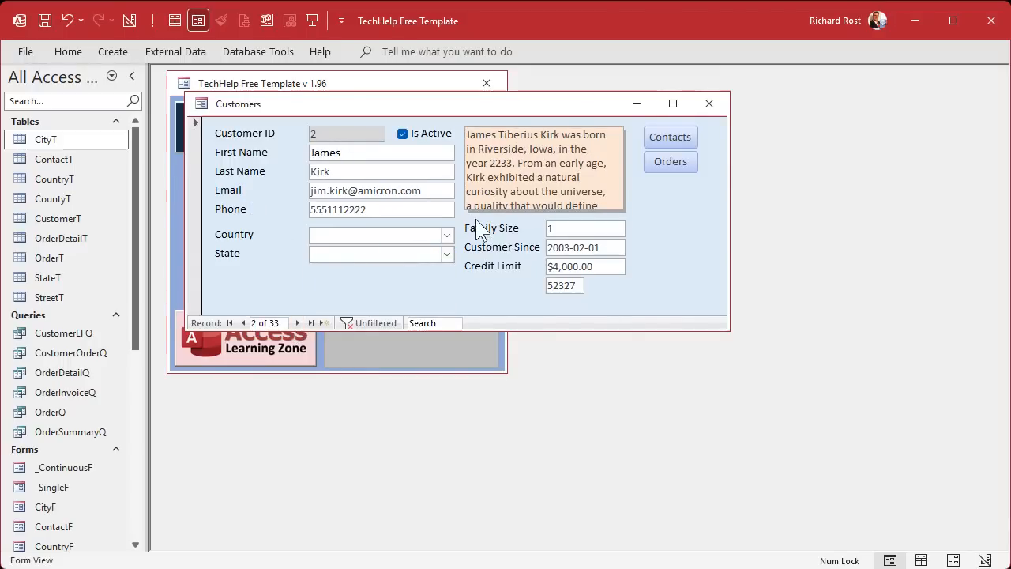
click(446, 235)
click(416, 253)
click(446, 253)
click(405, 286)
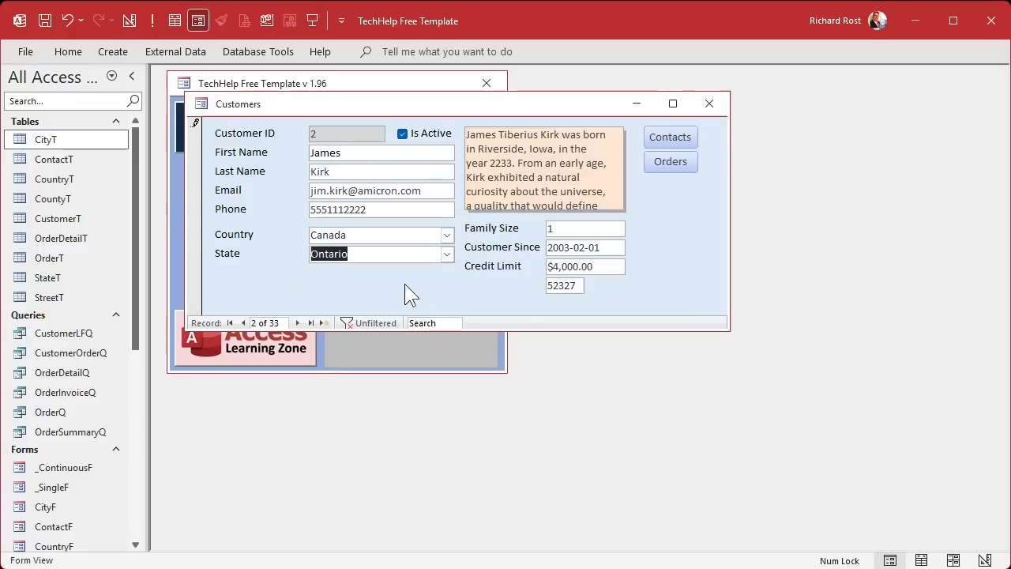
Go back to the first customer record and forward to the second to check their State values
click(243, 323)
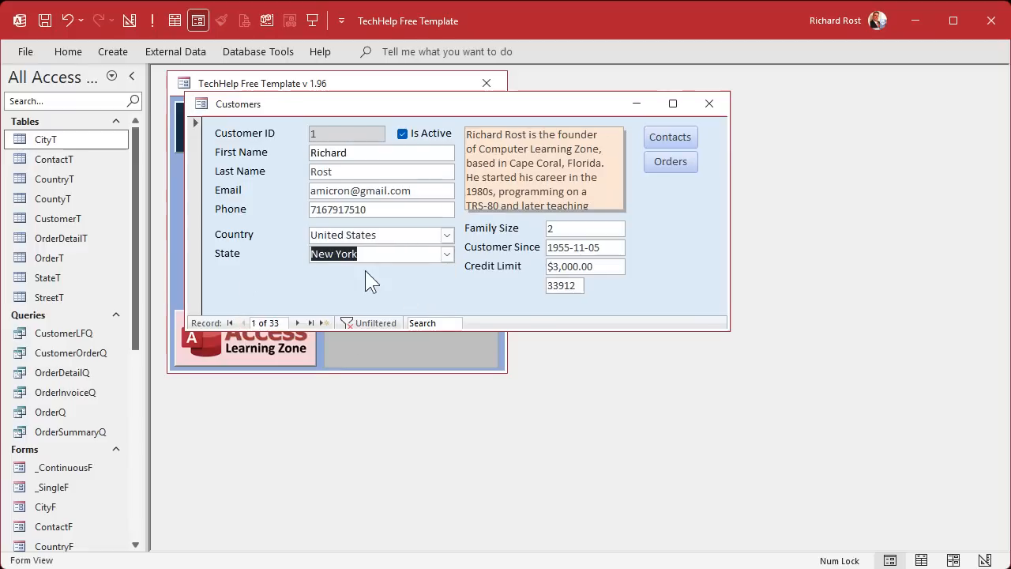
click(298, 322)
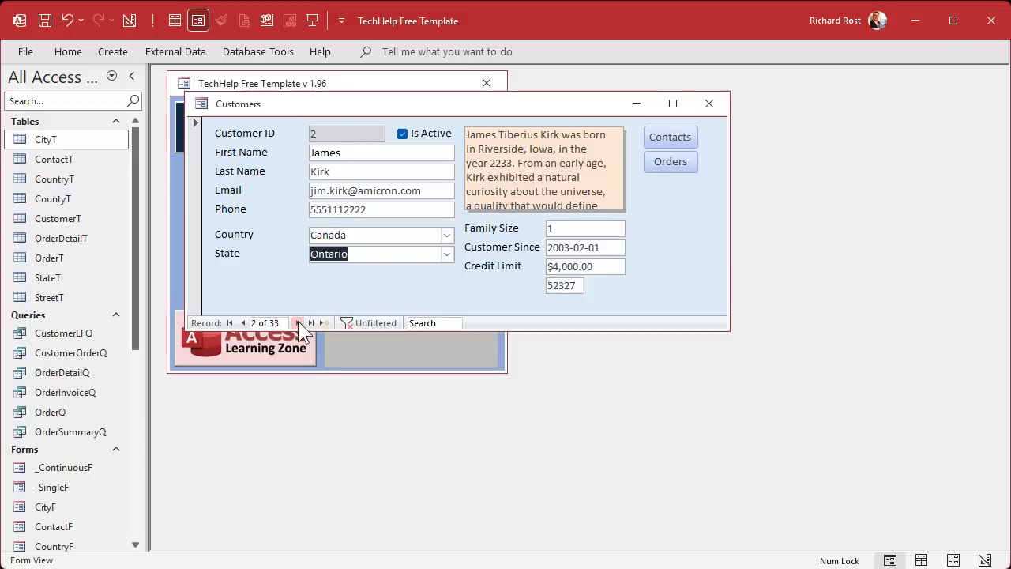
Switch the customer form to Design View and make its window taller
right_click(409, 282)
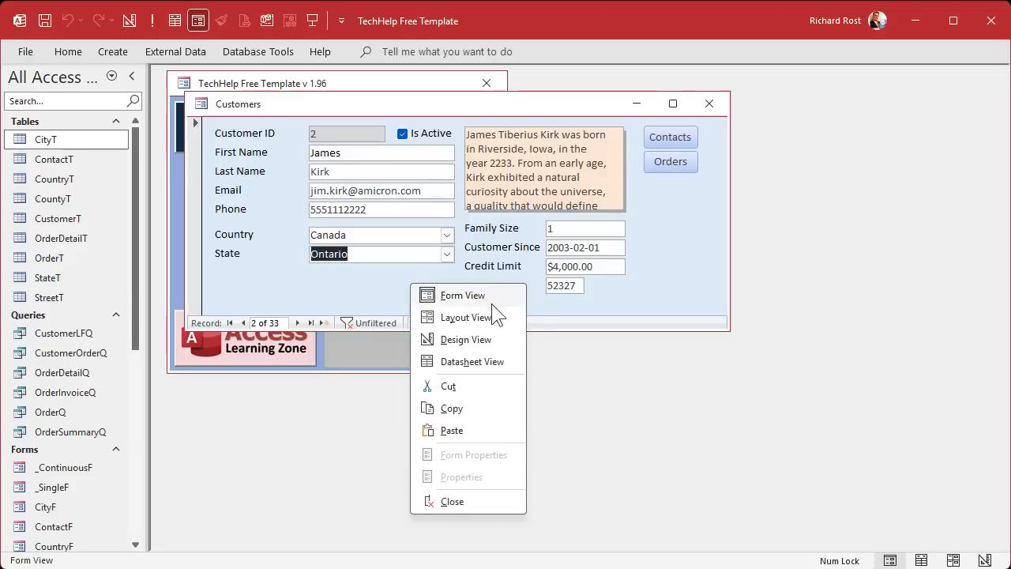
click(436, 342)
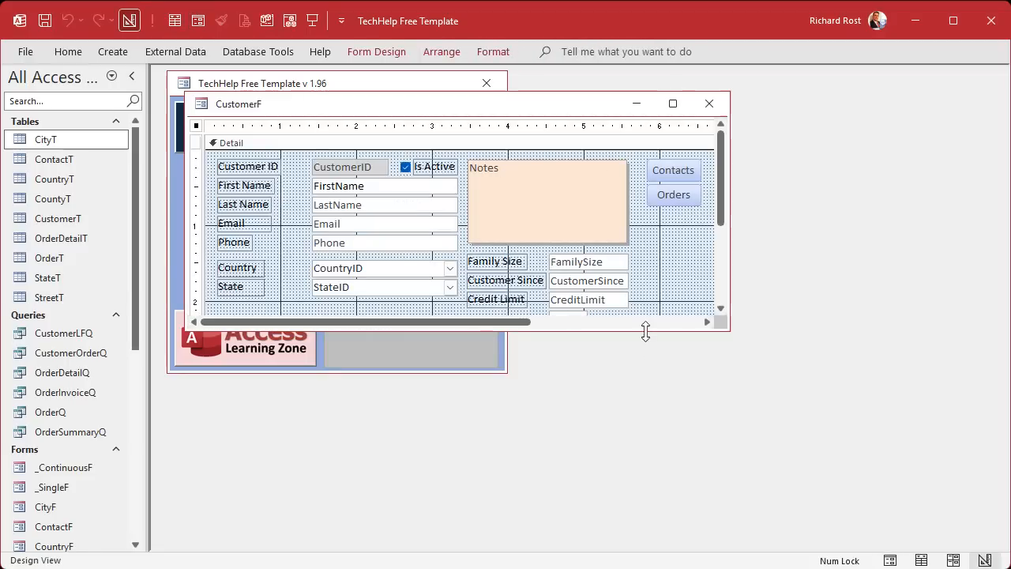
drag(646, 330, 632, 466)
Duplicate the State combo box with its label three times and stack the copies closely below the original
click(351, 323)
click(354, 289)
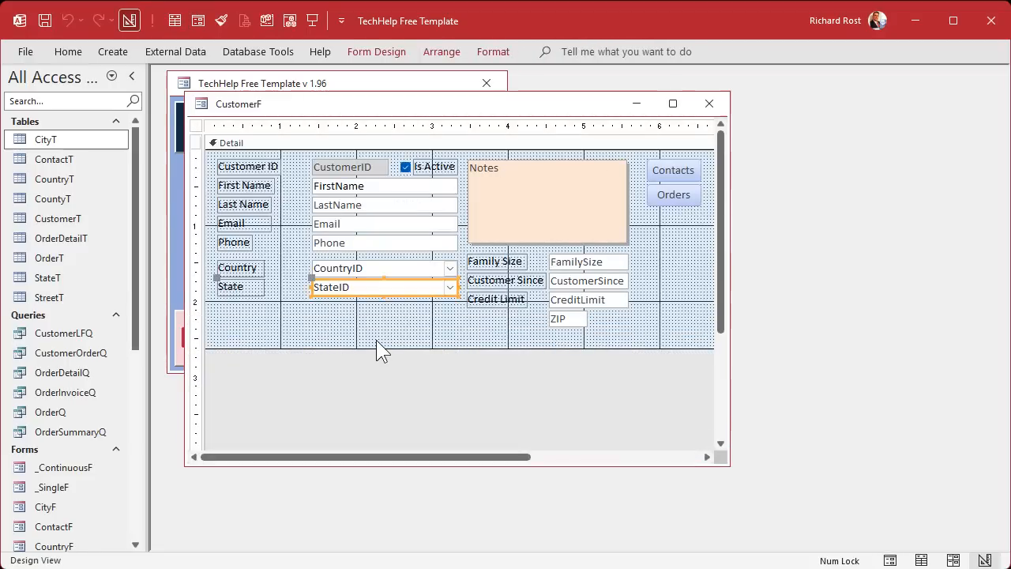
key(ctrl+c)
key(ctrl+v)
key(ctrl+v)
key(ctrl+v)
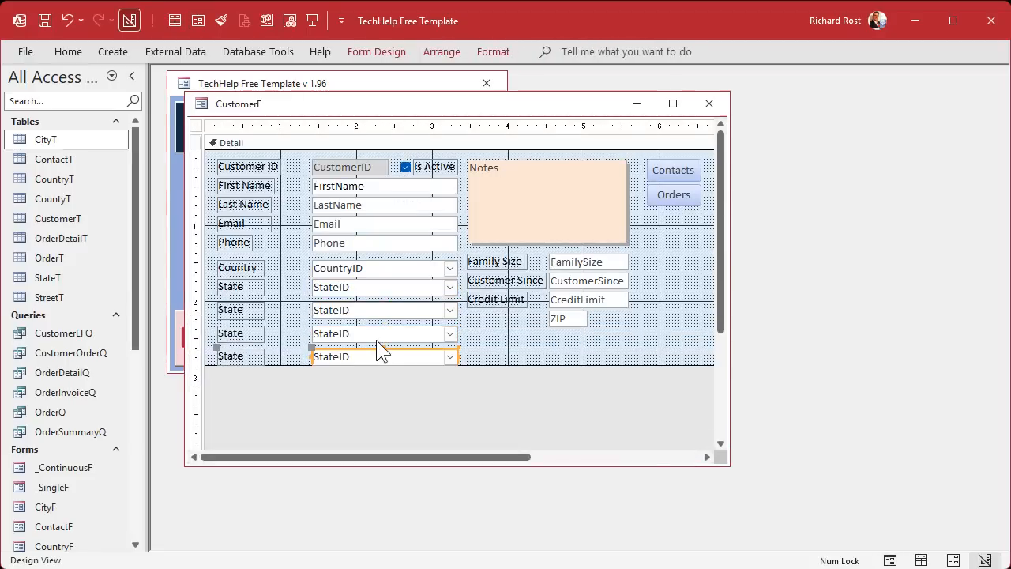
click(372, 314)
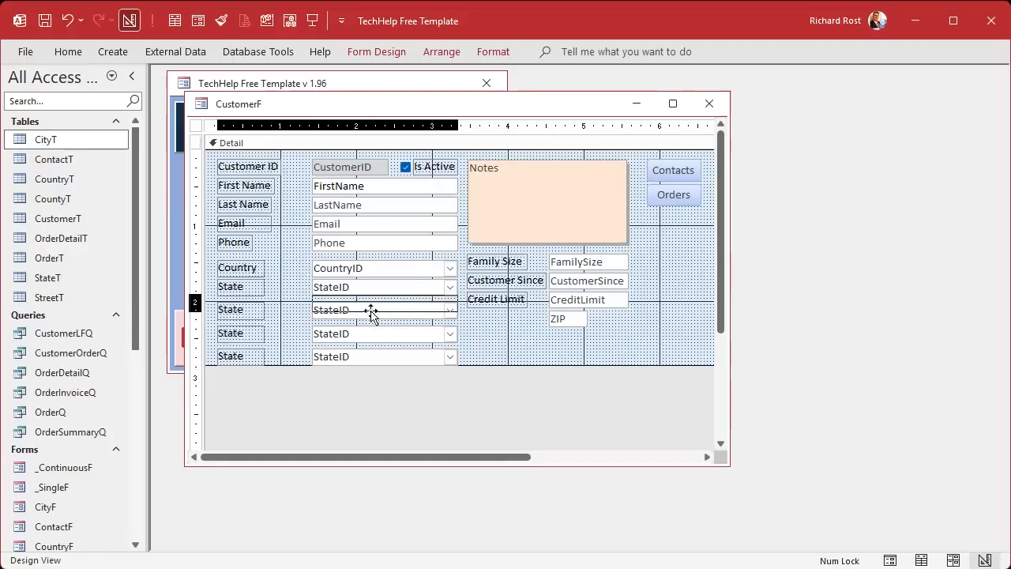
drag(368, 312, 369, 339)
Relabel the three copied combo boxes, in order downward, as County, City and Street
click(255, 307)
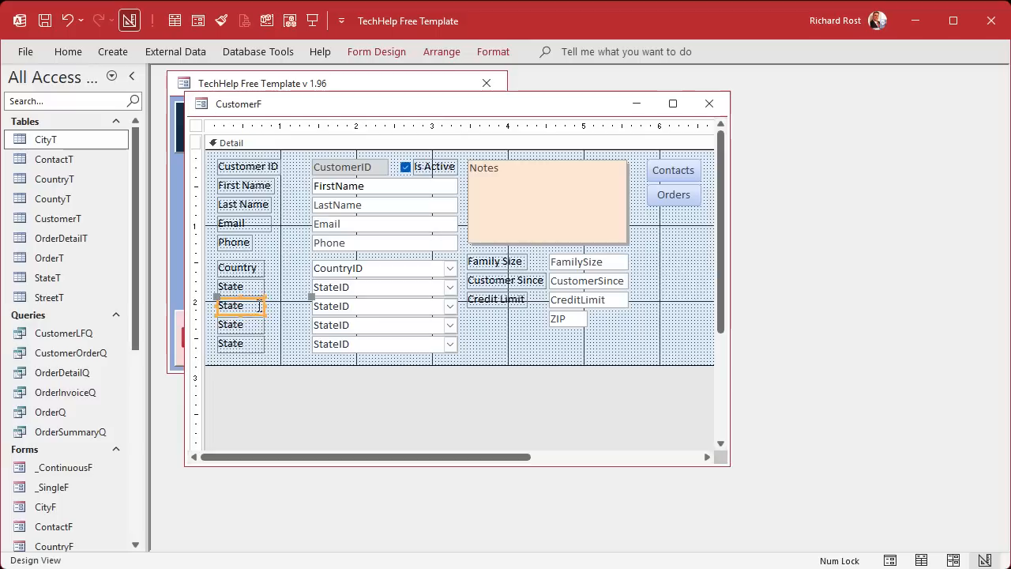
drag(258, 305, 208, 298)
text(County)
key(Return)
click(231, 324)
drag(243, 324, 210, 325)
text(City4)
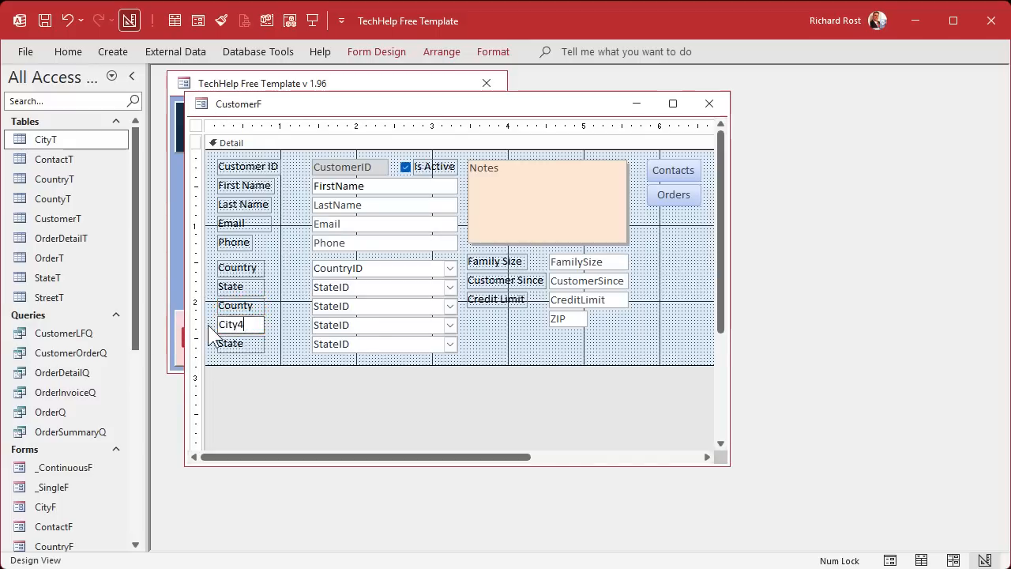
key(BackSpace)
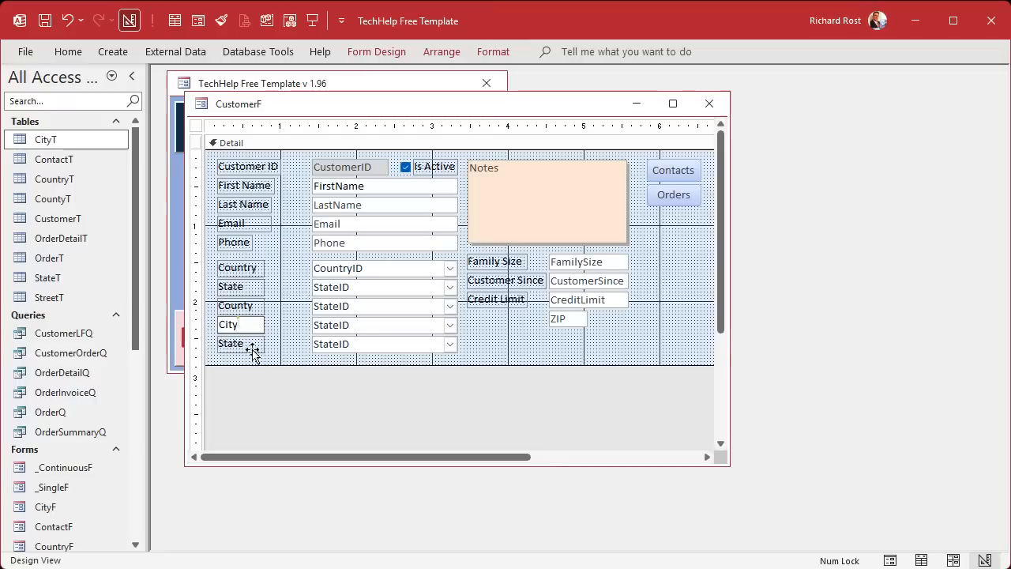
click(247, 344)
drag(251, 343, 198, 341)
text(Street)
key(Return)
Set the County combo box's control source to CountyID and its name to CountyName
double_click(402, 314)
click(865, 151)
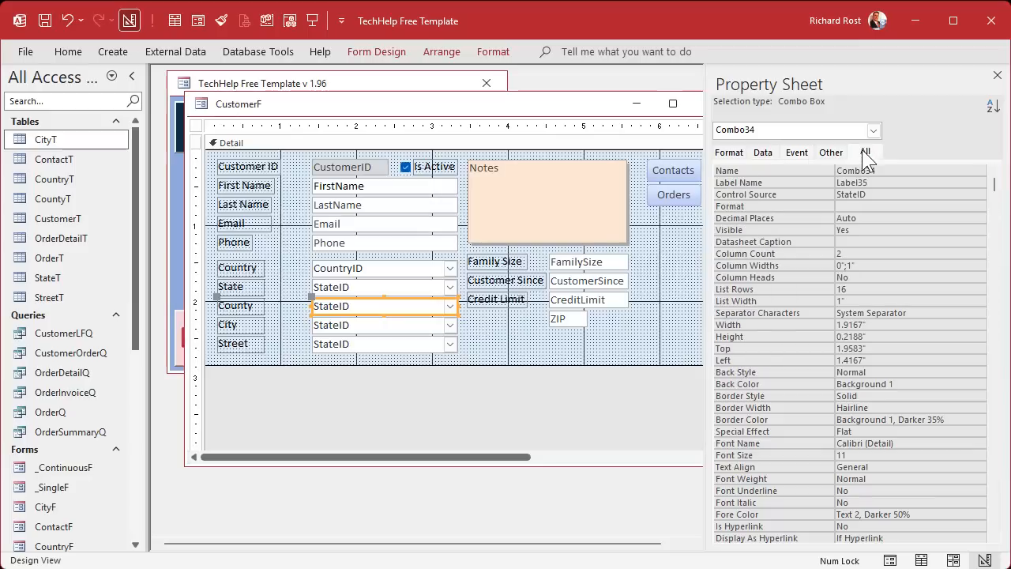
click(787, 194)
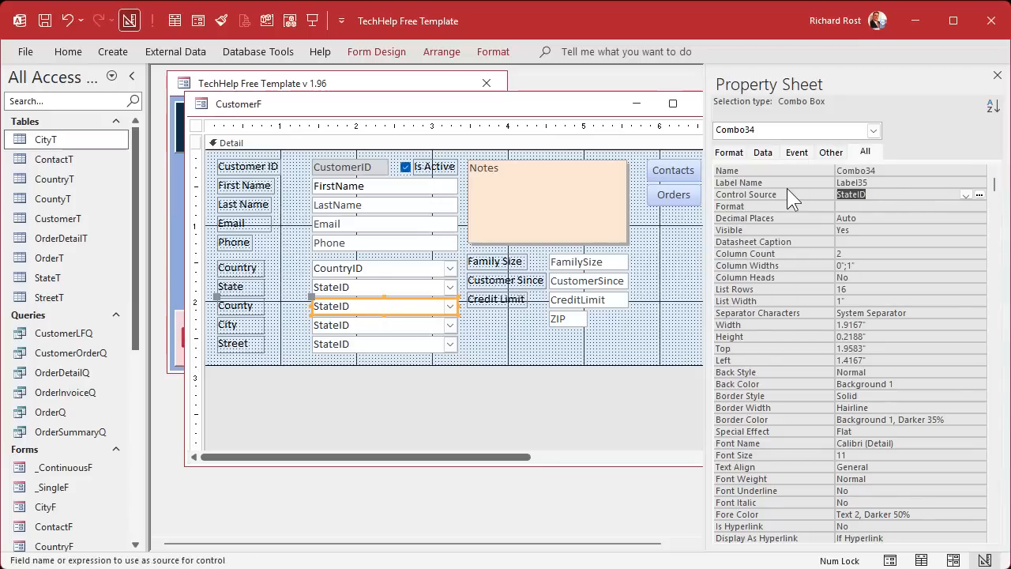
text(CountyID)
key(Return)
key(Up)
key(Up)
text(Count)
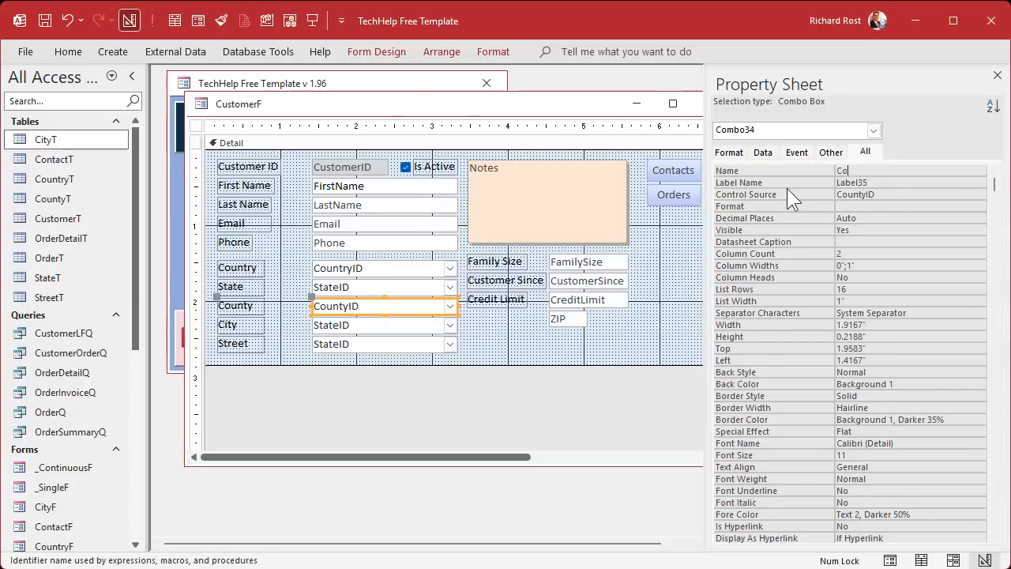
text(yName)
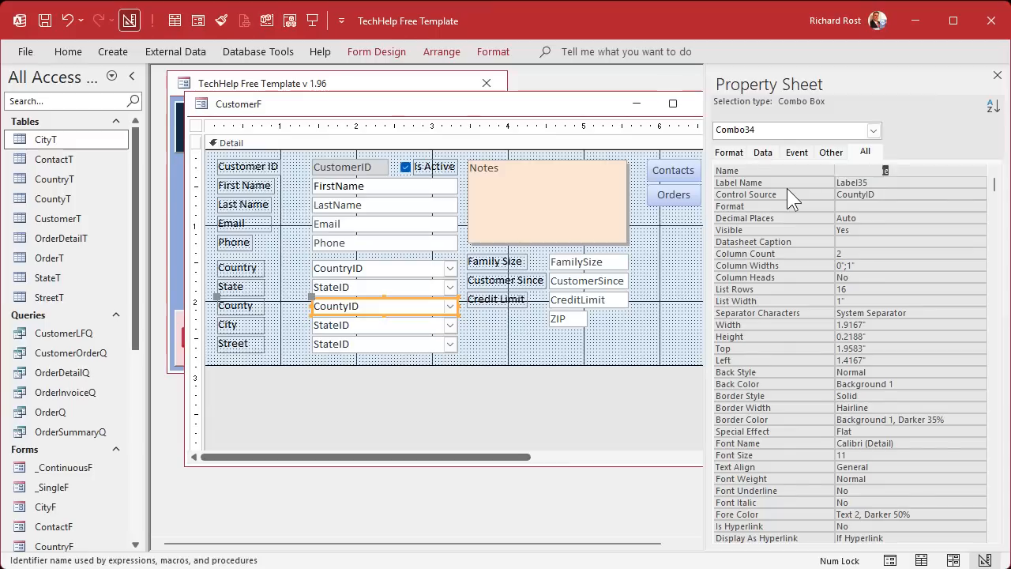
key(Return)
Check how the Country and State combo boxes are named, and rename the County combo box to CountyCombo
click(351, 270)
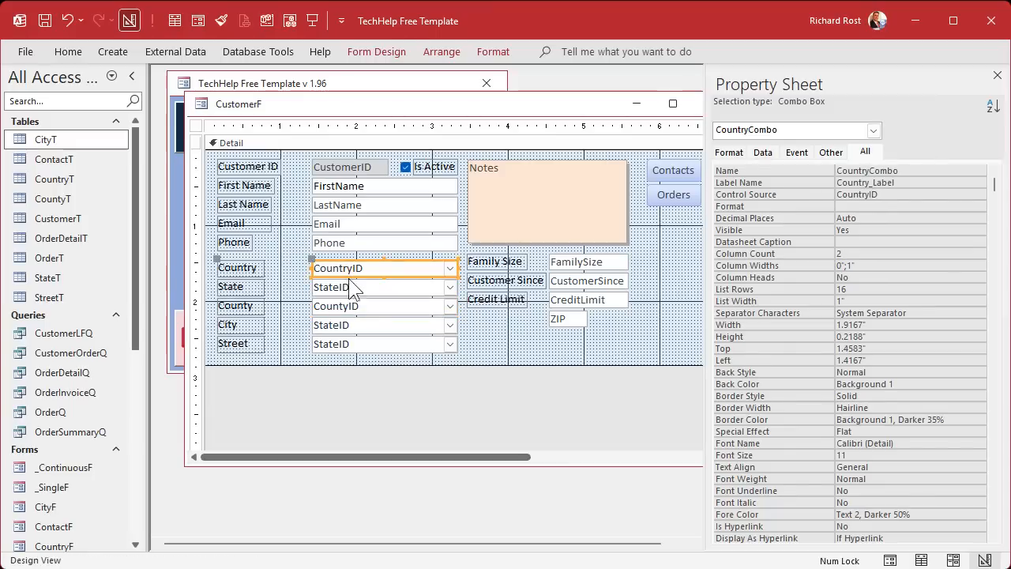
click(352, 287)
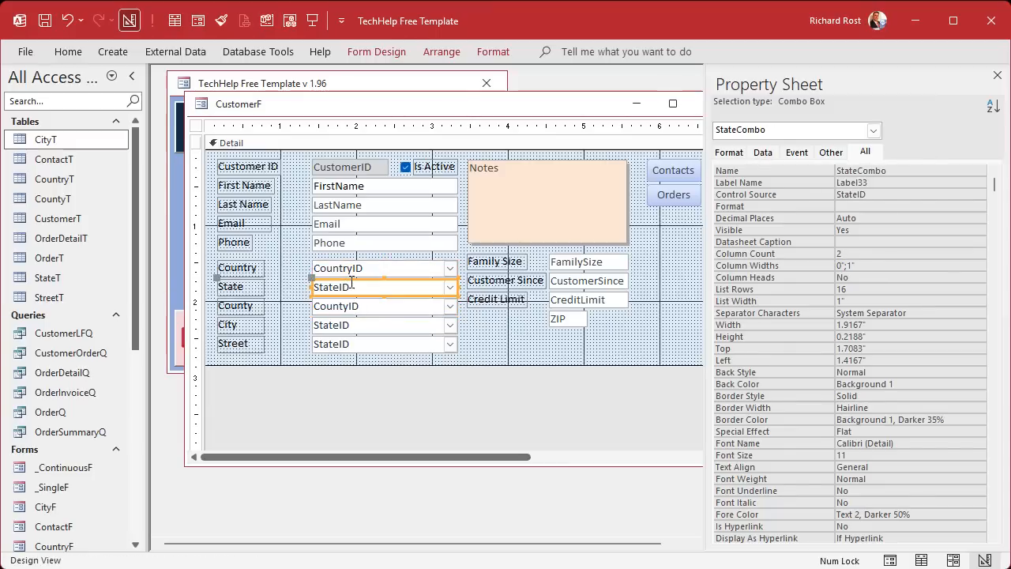
click(359, 308)
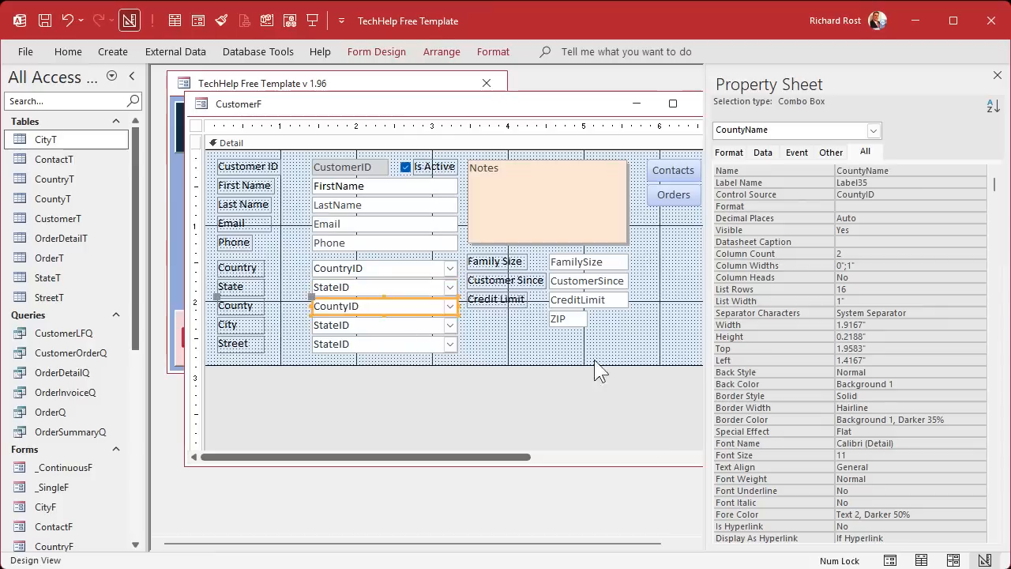
drag(868, 170, 913, 169)
text(Combo)
key(Tab)
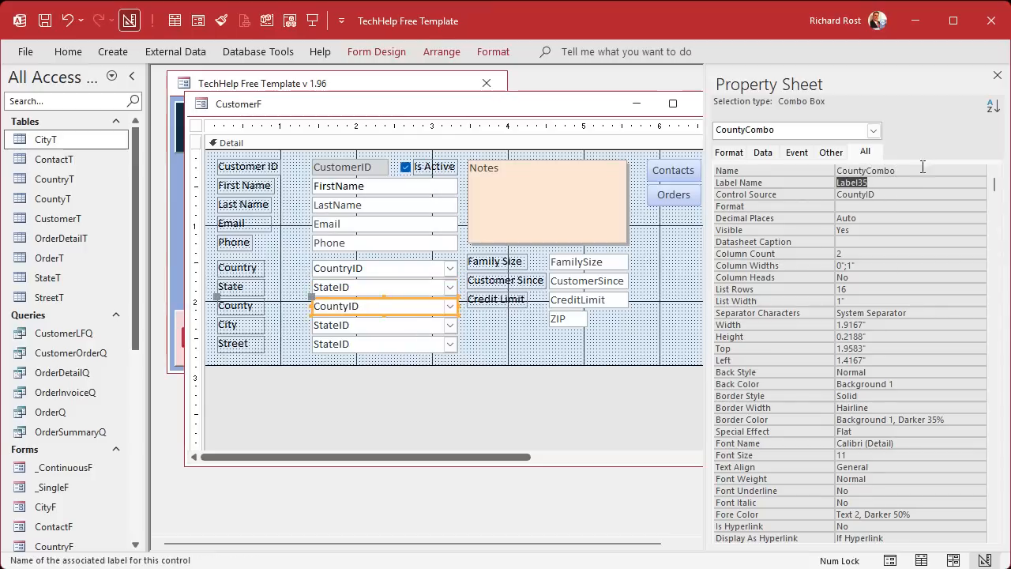
Set the City combo box's control source to CityID and its name to CityCombo
click(397, 325)
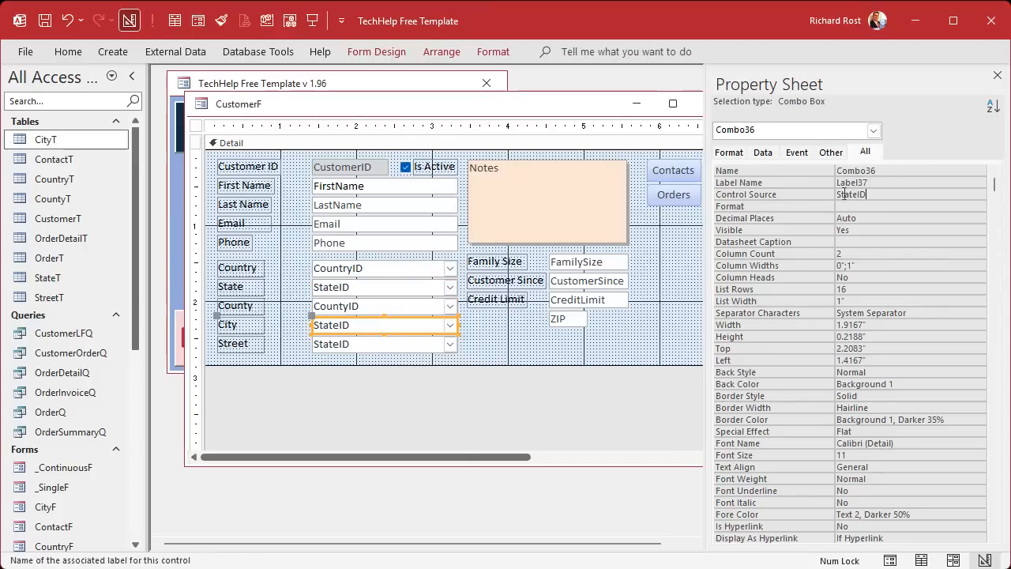
click(810, 192)
text(CityID)
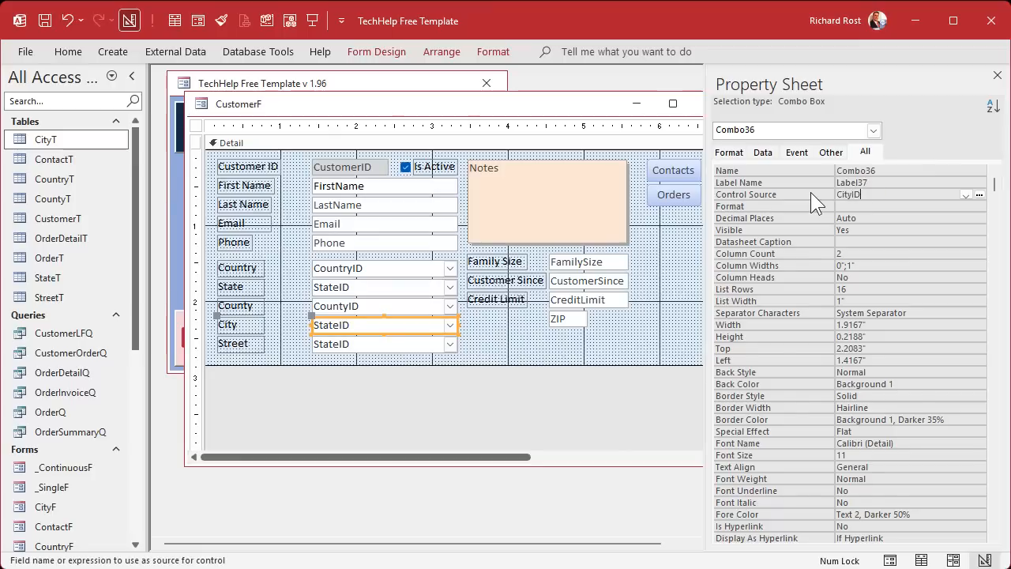
key(Up)
key(Up)
text(CityCombo)
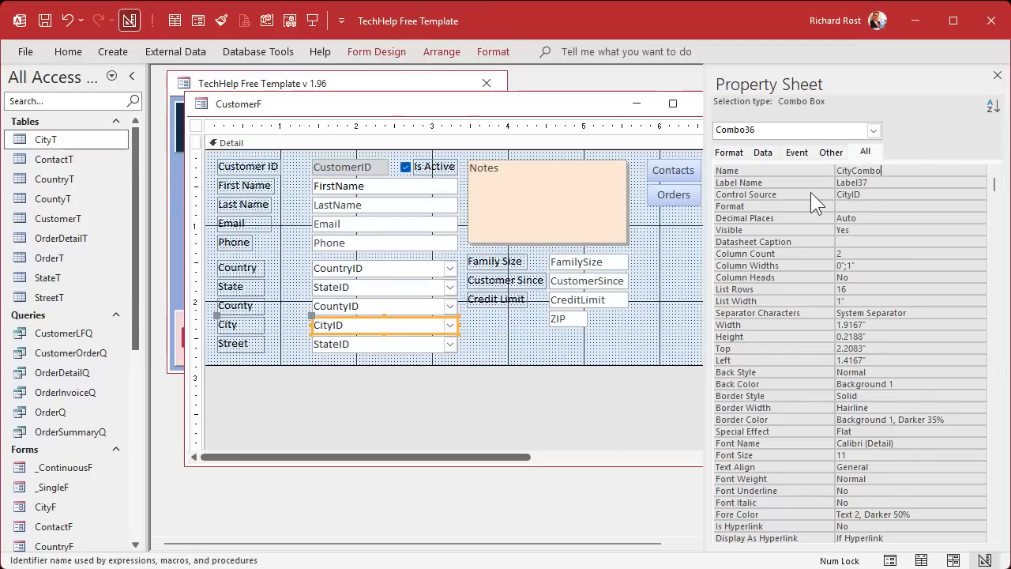
key(Down)
Set the Street combo box's control source to StreetID and its name to StreetCombo
click(341, 344)
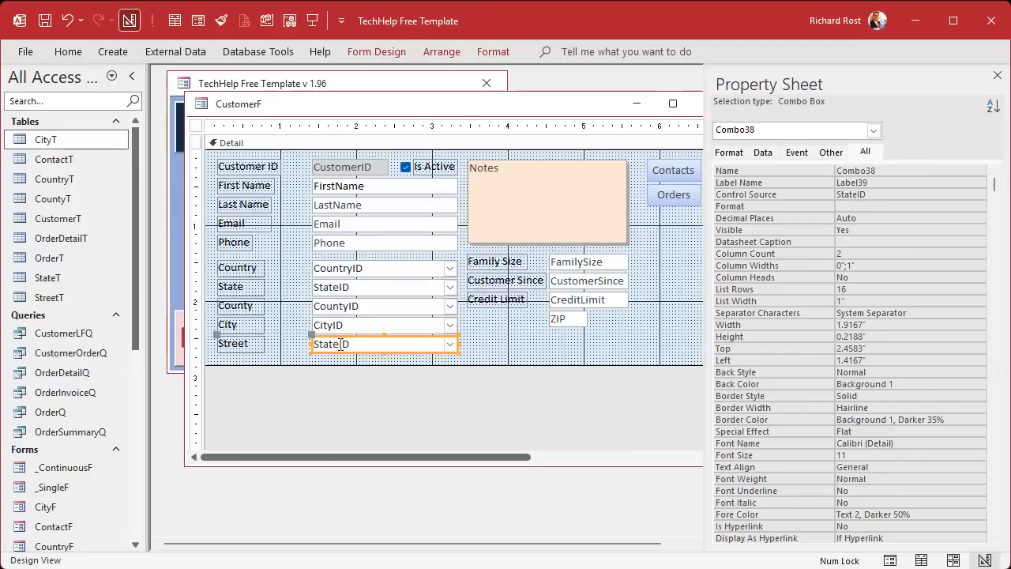
click(798, 193)
text(street)
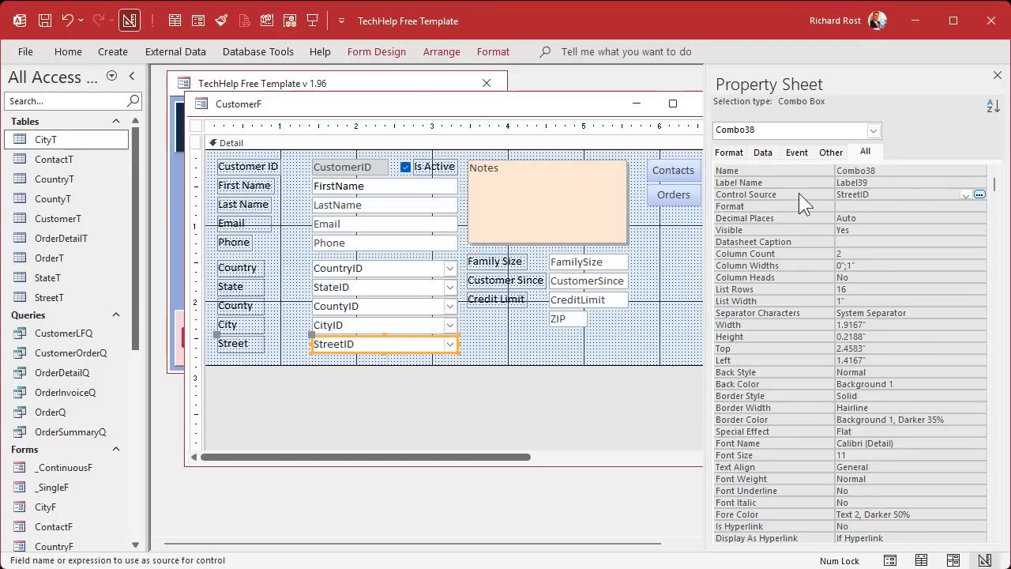
key(Up)
key(Up)
text(StreetCombo)
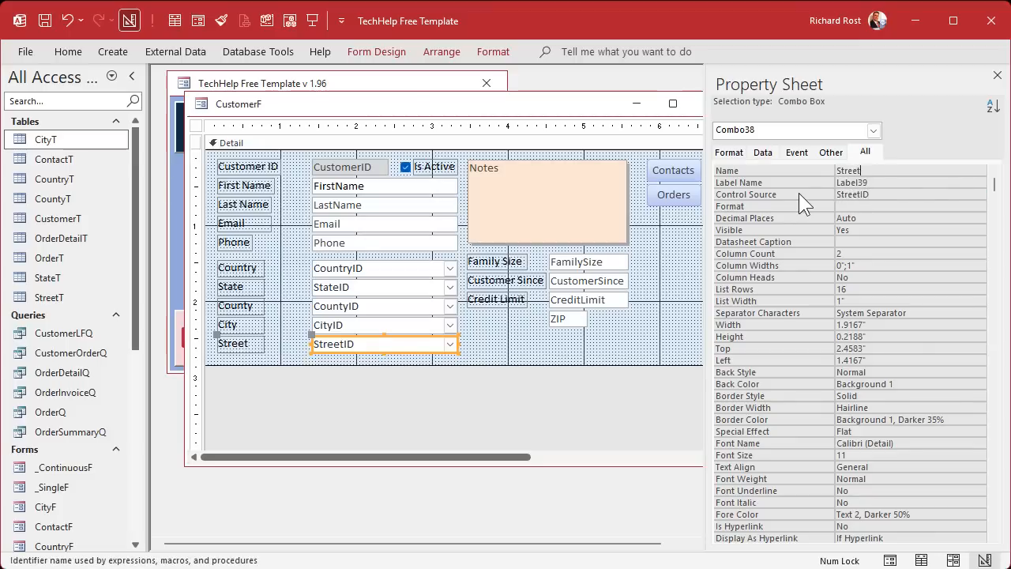
key(Down)
key(Down)
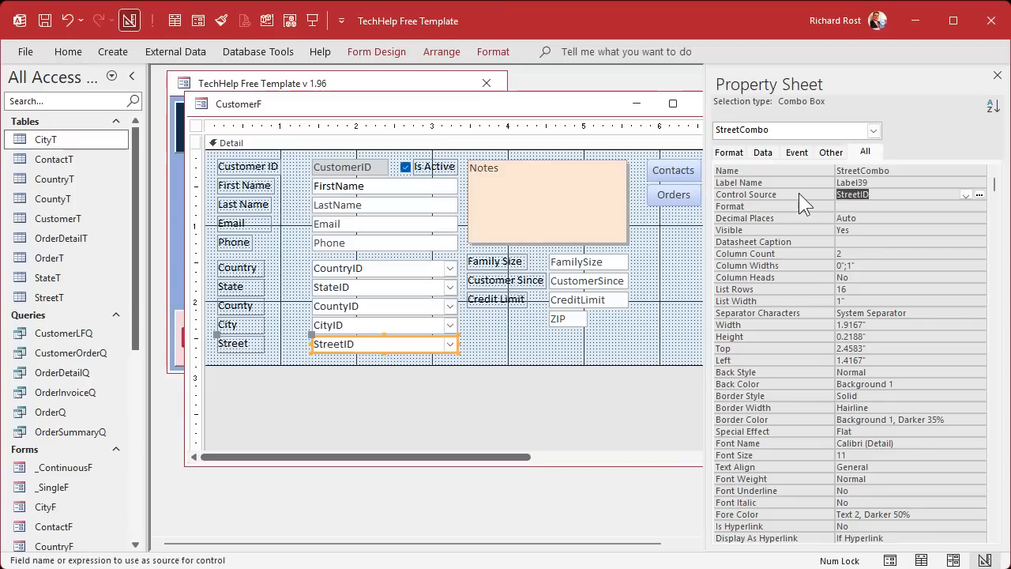
click(500, 340)
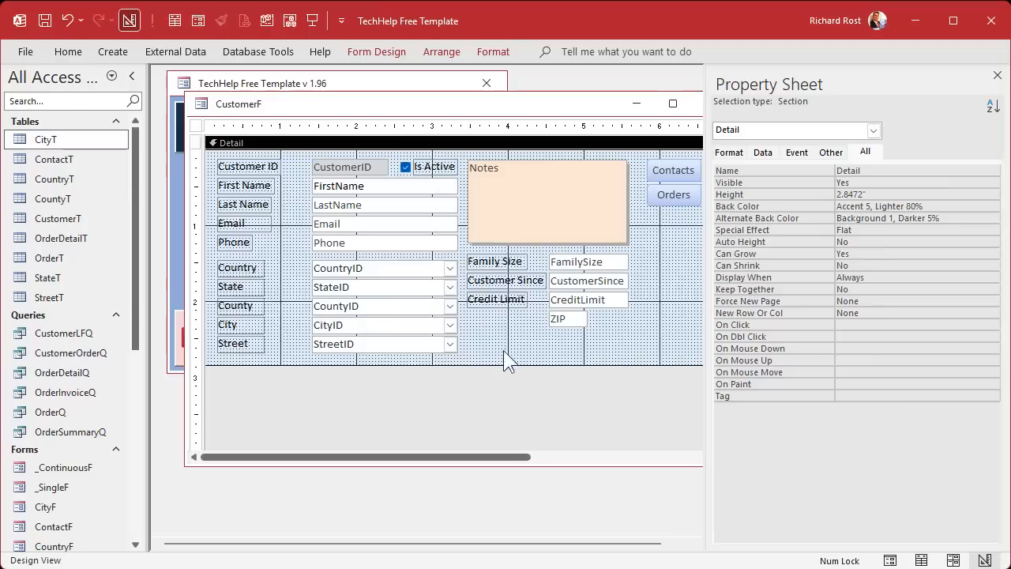
Open the Country combo box's After Update procedure and review the UpdateStateCombo routine it calls
click(352, 288)
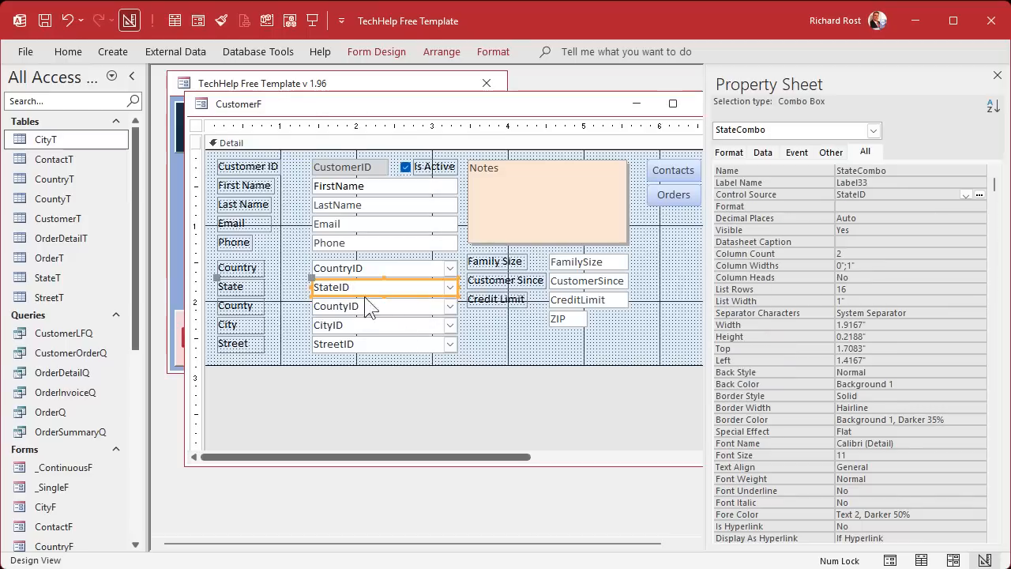
click(796, 153)
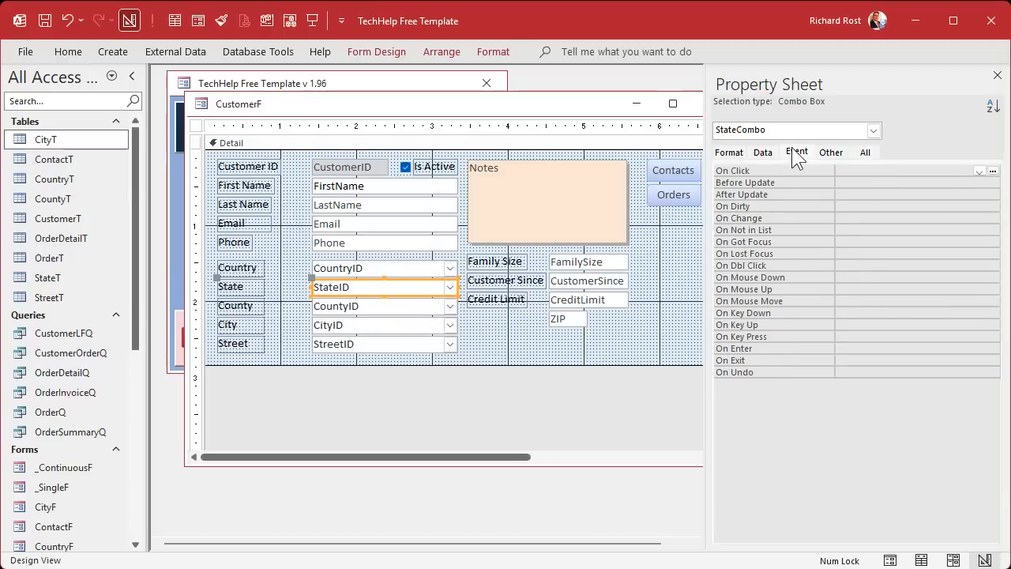
click(398, 268)
click(993, 194)
click(143, 238)
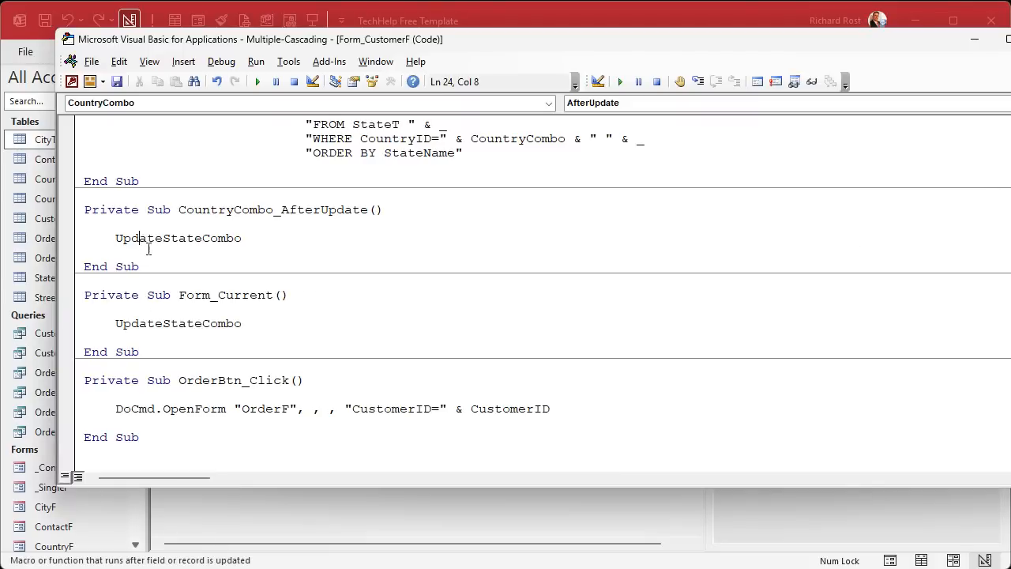
scroll(149, 249, up, 3)
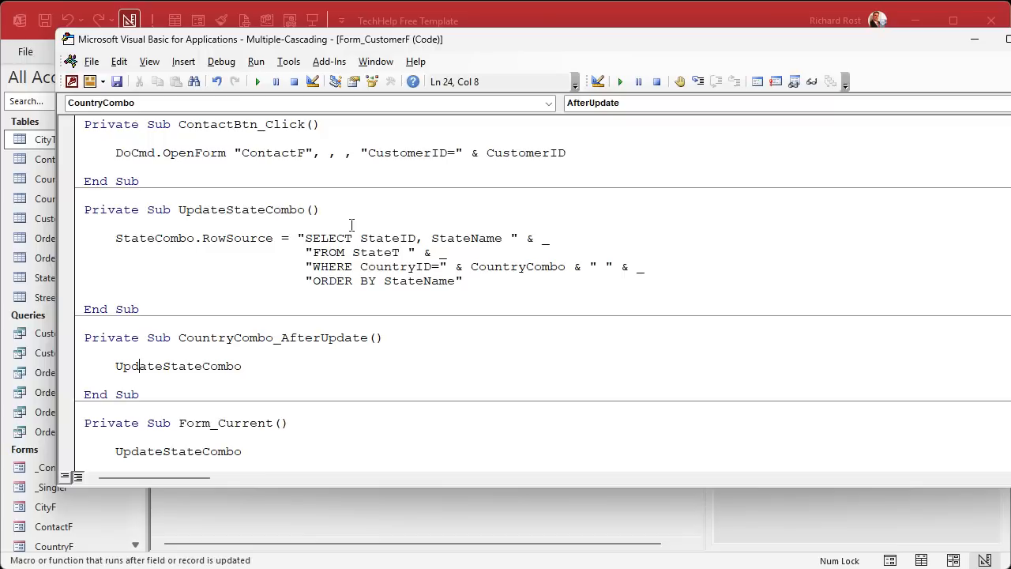
Return to the form design and create an After Update procedure for StateCombo that calls UpdateCountyCombo
click(624, 17)
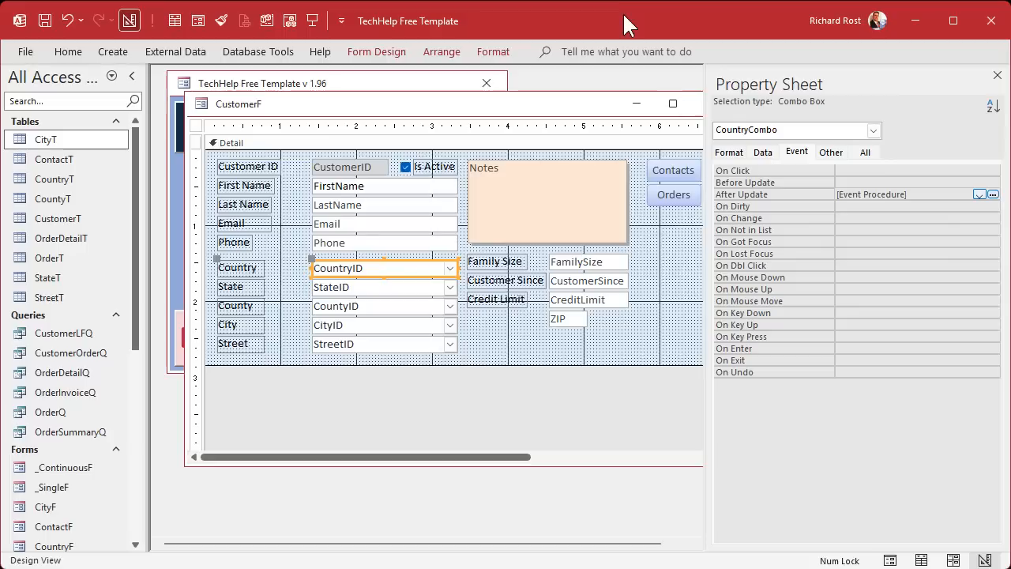
click(360, 287)
click(993, 194)
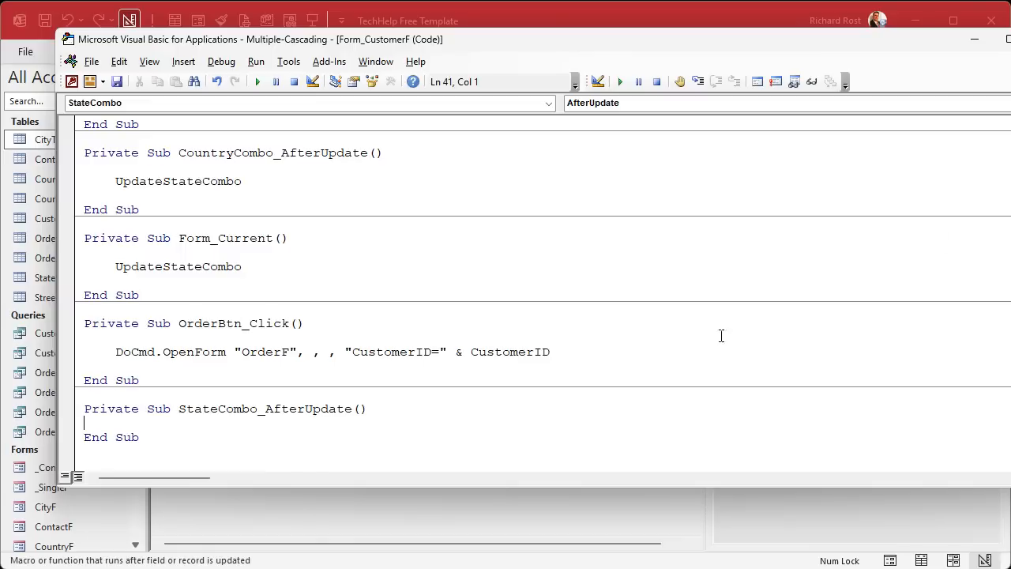
key(Return)
key(Tab)
text(UpdateCou)
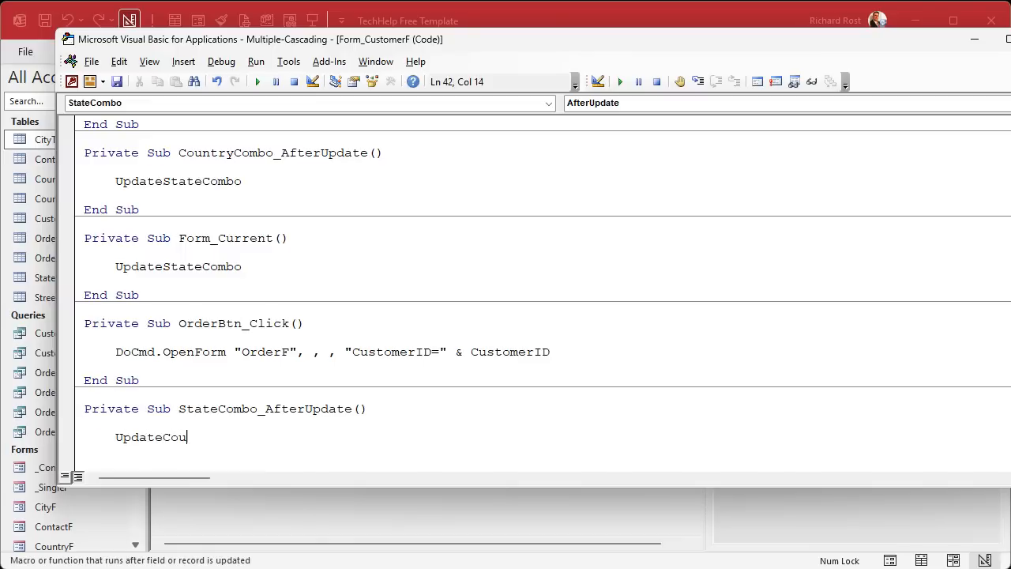
text(ntyCombo)
Copy the whole UpdateStateCombo procedure and paste the duplicate directly below it, above CountryCombo_AfterUpdate
scroll(386, 288, up, 4)
drag(73, 198, 223, 291)
key(ctrl+c)
click(234, 308)
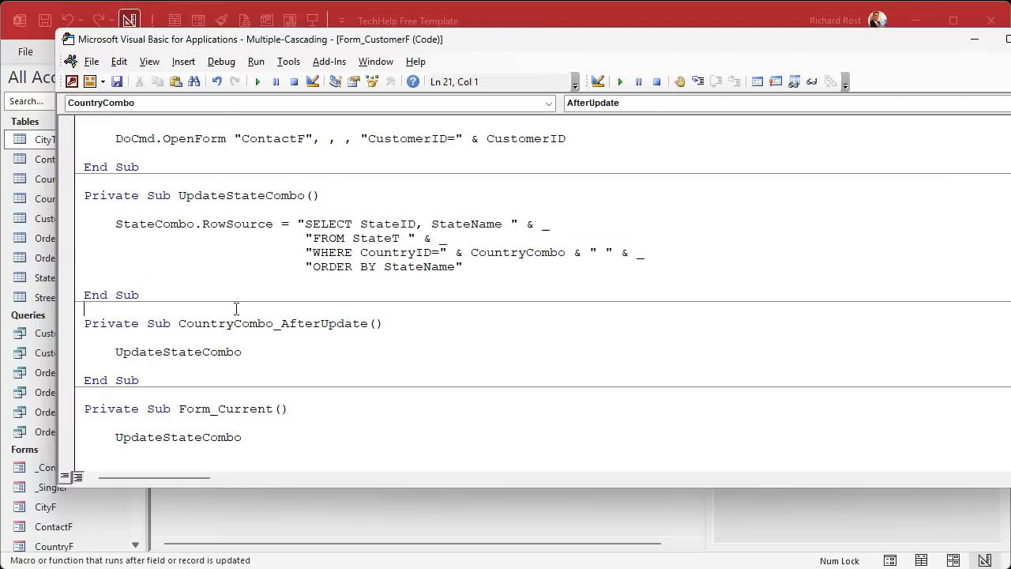
key(ctrl+v)
key(Return)
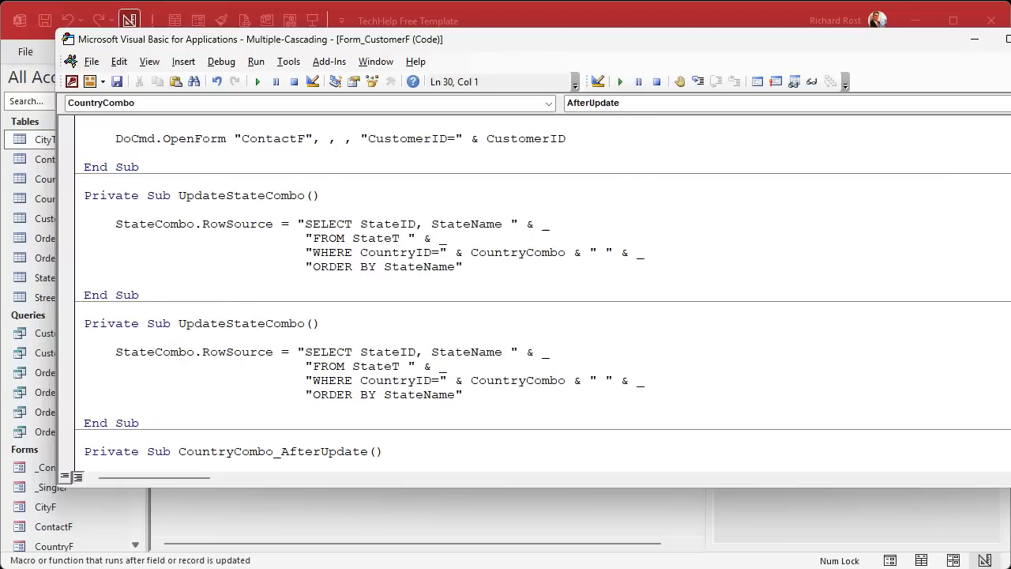
Rename the duplicated UpdateStateCombo procedure to UpdateCountyCombo and copy the word County
drag(227, 324, 266, 324)
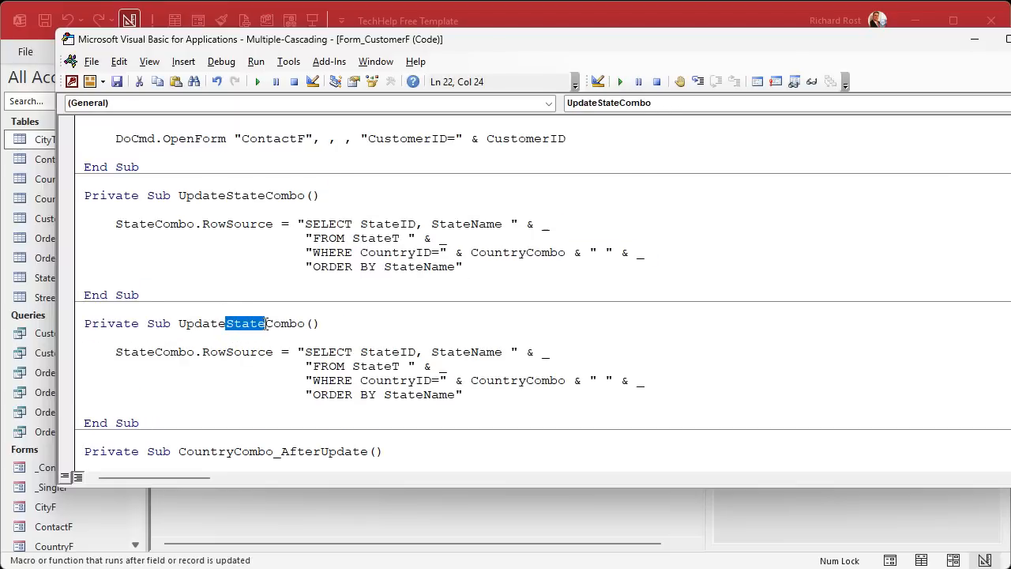
text(County)
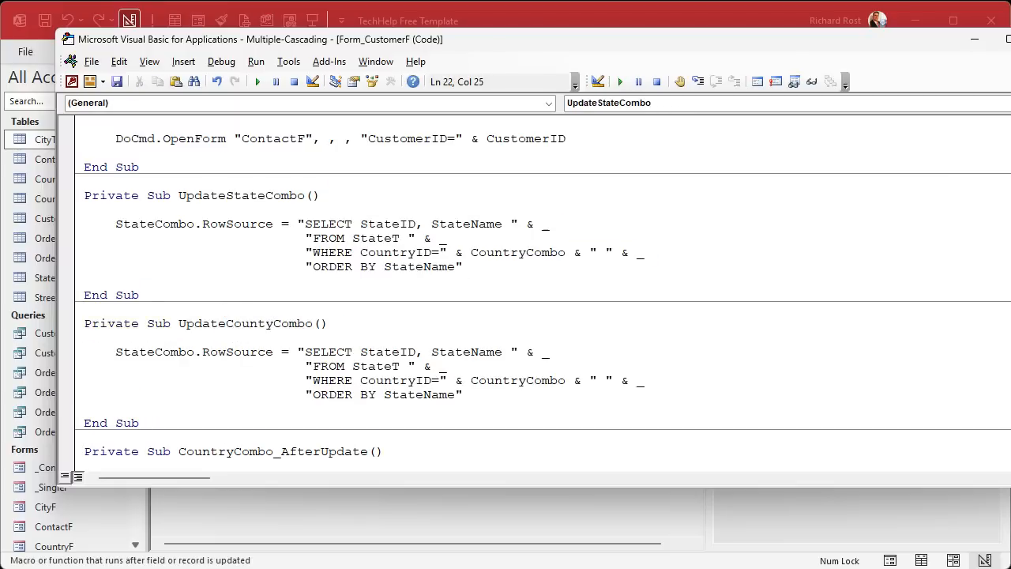
drag(226, 324, 273, 323)
key(ctrl+c)
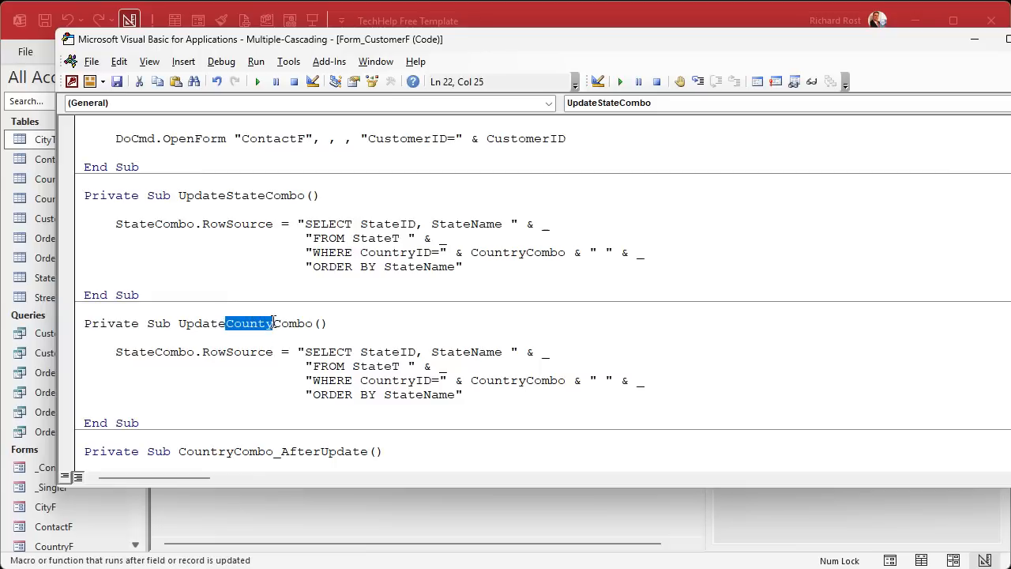
In UpdateCountyCombo, make CountyCombo's row source select CountyID and CountyName from CountyT, ordered by CountyName
drag(115, 353, 154, 353)
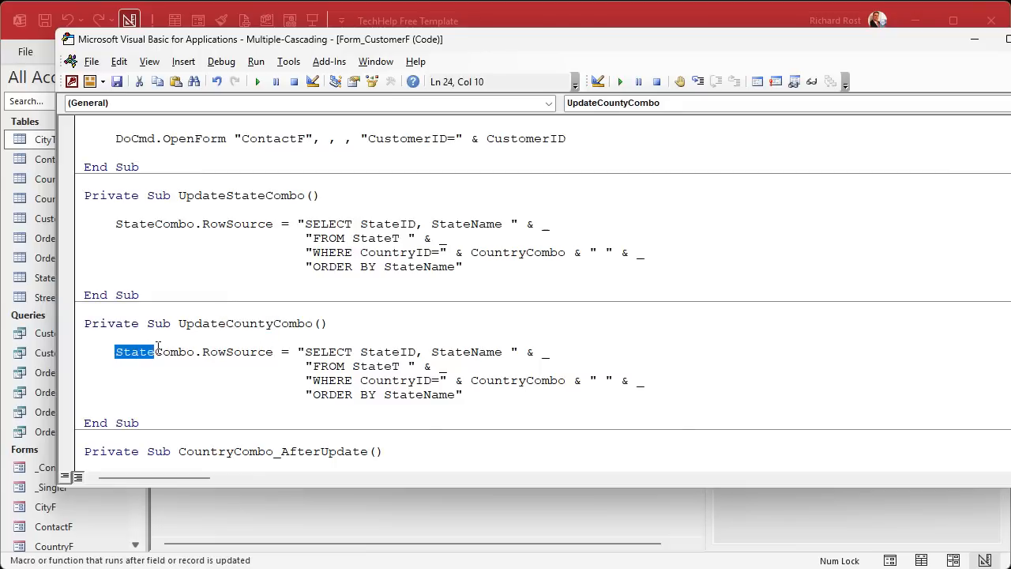
key(ctrl+v)
drag(366, 352, 484, 352)
key(ctrl+v)
key(ctrl+v)
drag(392, 365, 427, 395)
key(ctrl+v)
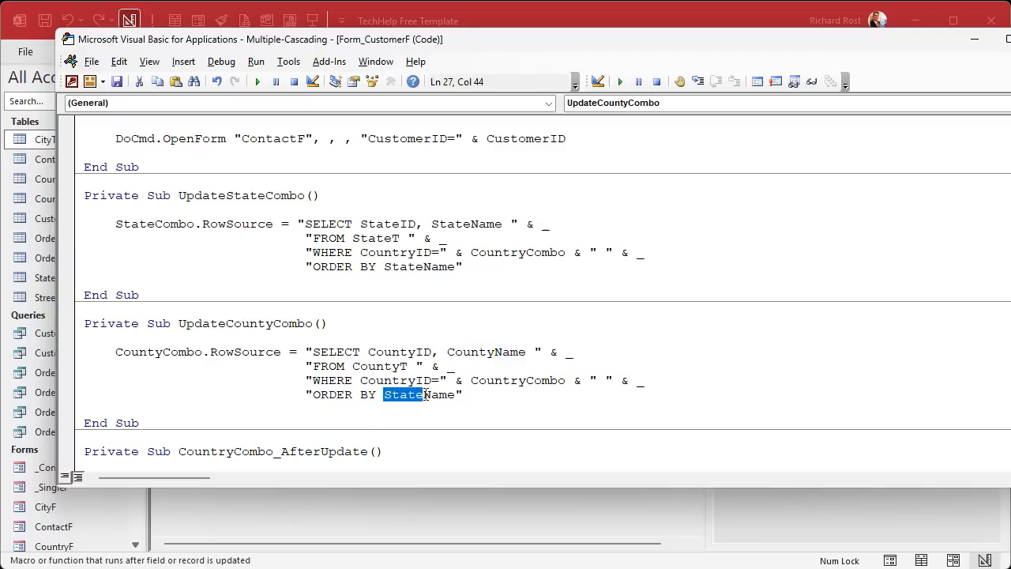
key(ctrl+v)
Change the WHERE clause in UpdateCountyCombo to match StateID against StateCombo
drag(361, 380, 416, 380)
text(State)
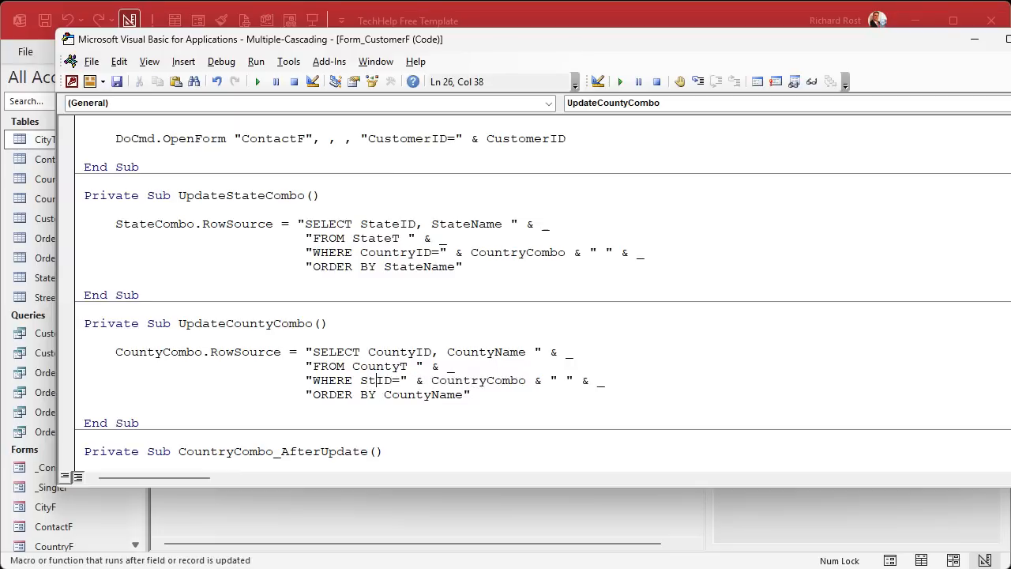
drag(455, 380, 511, 379)
text(State)
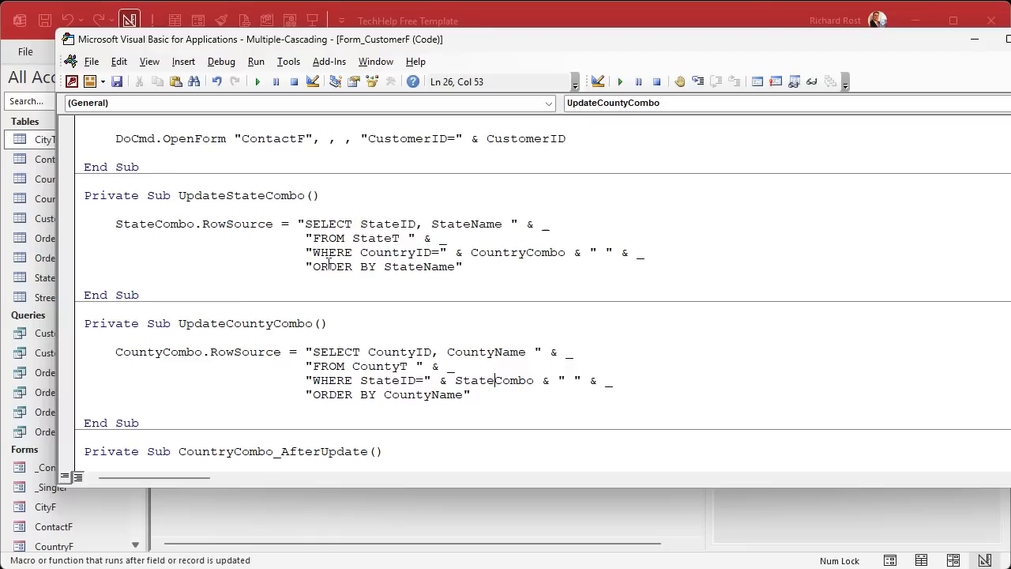
Duplicate the whole UpdateCountyCombo procedure directly below itself and remove the extra blank line between the copies
scroll(250, 293, down, 3)
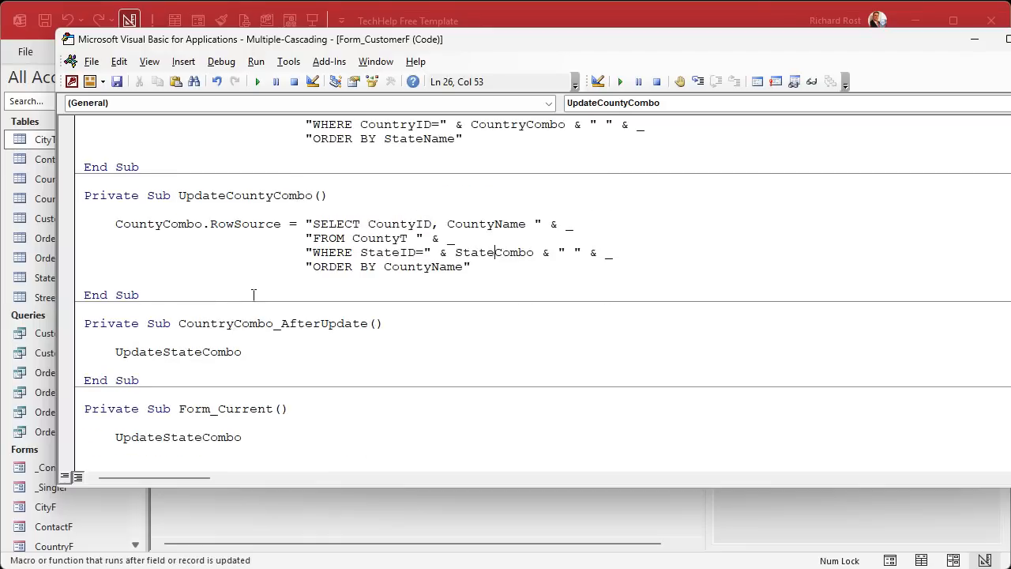
drag(219, 182, 430, 293)
key(ctrl+c)
click(319, 311)
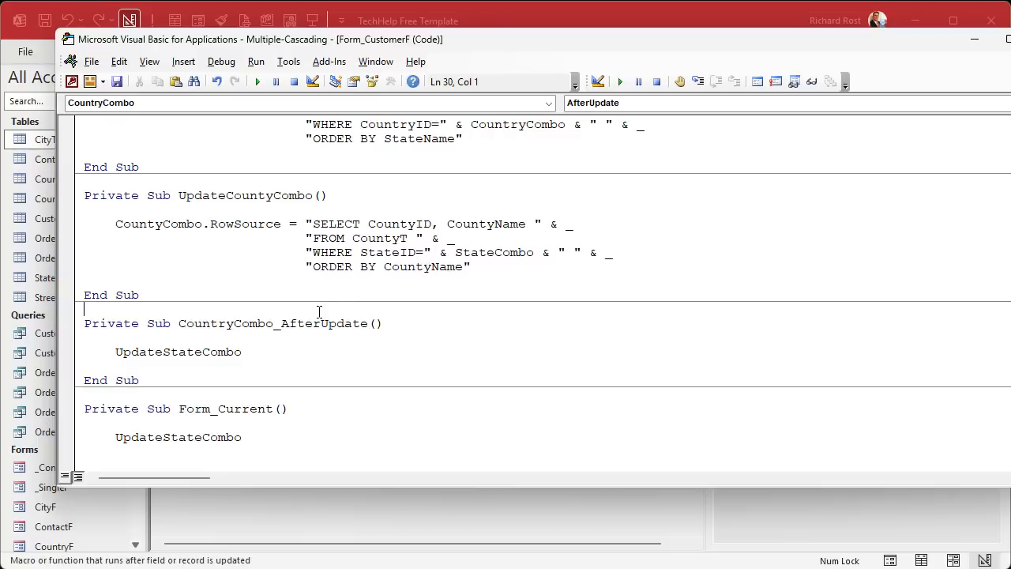
key(Return)
key(ctrl+v)
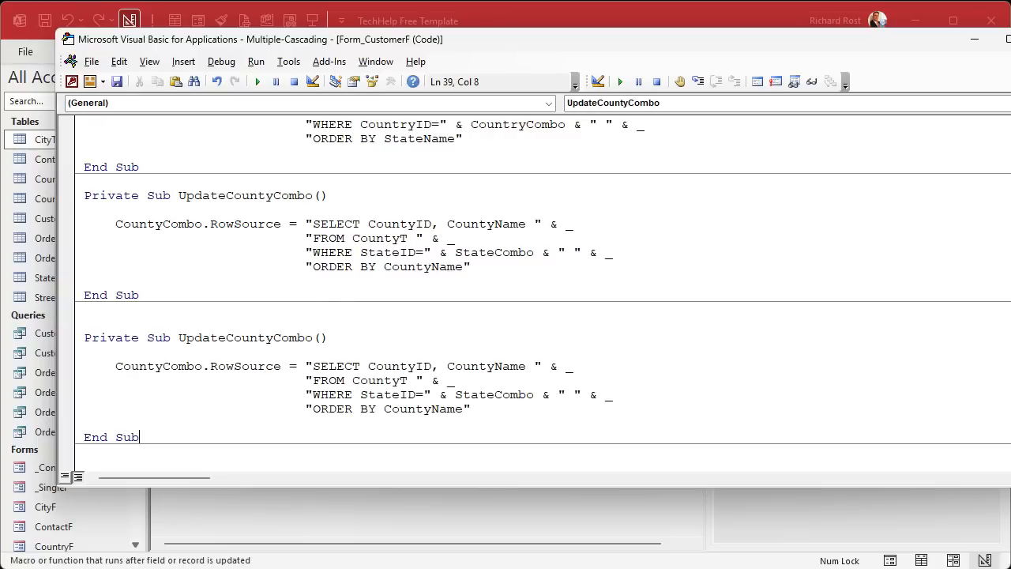
click(264, 319)
key(BackSpace)
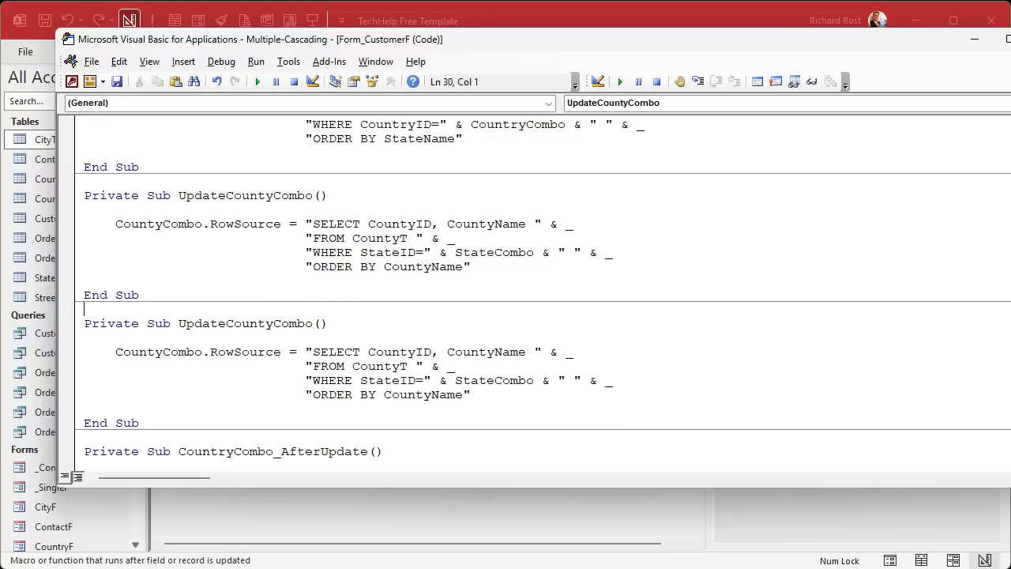
Rename the second UpdateCountyCombo procedure to UpdateCityCombo
drag(226, 323, 273, 324)
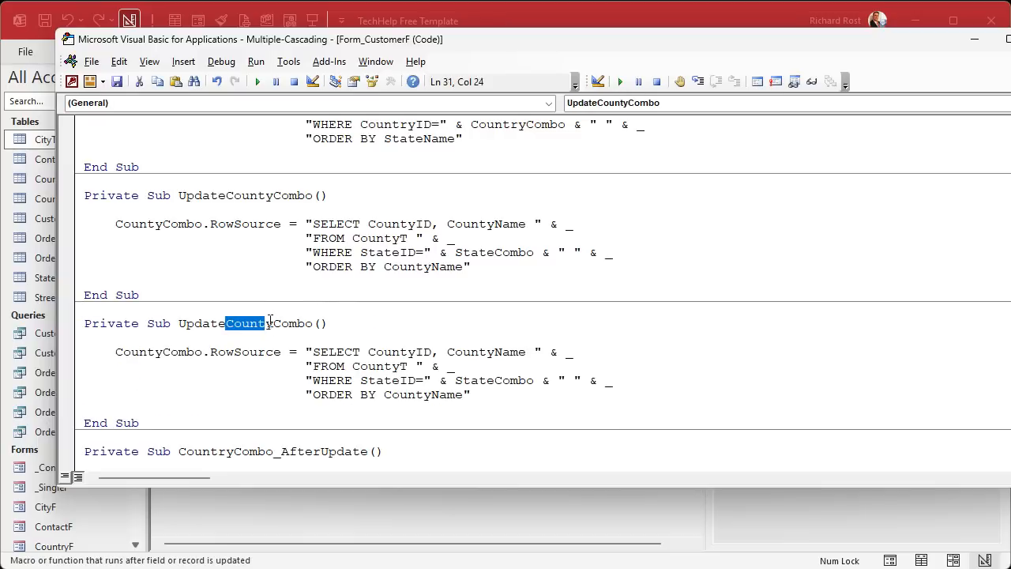
text(City)
key(shift+Left)
key(shift+Left)
key(shift+Left)
key(shift+Left)
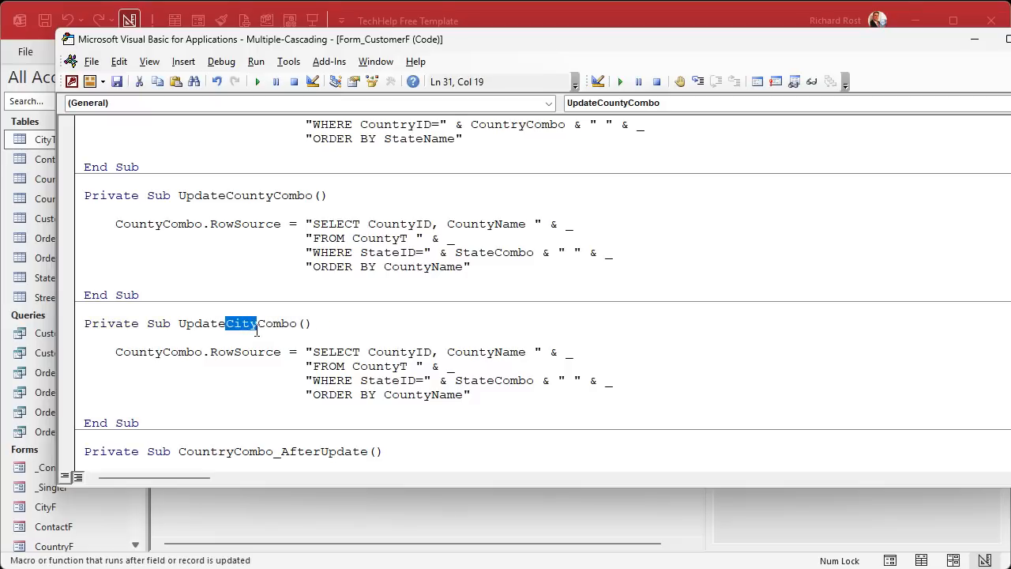
In UpdateCityCombo, make CityCombo's row source select CityID and CityName from CityT, ordered by CityName
drag(163, 351, 116, 353)
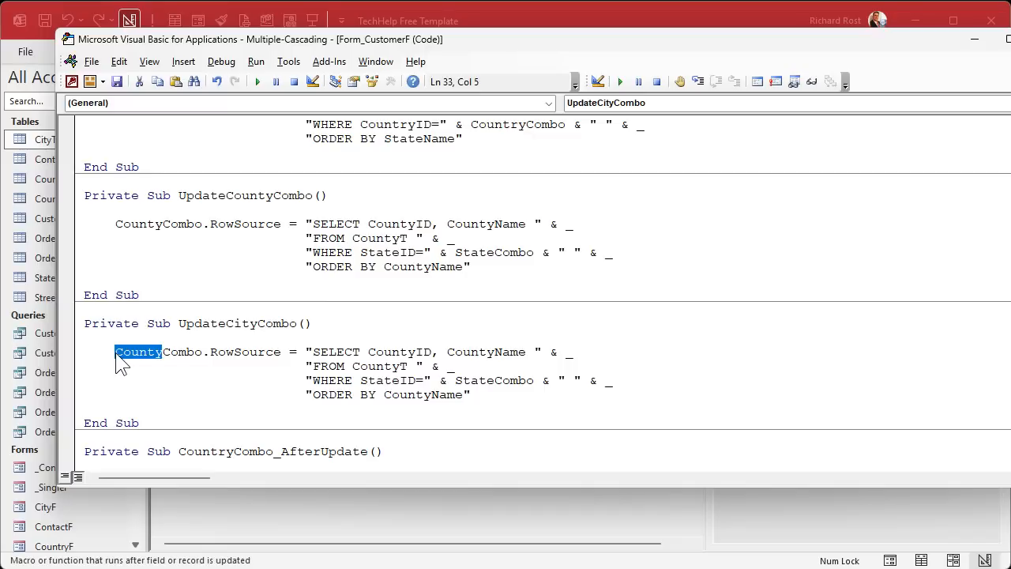
text(City)
drag(352, 352, 463, 347)
text(City)
text(City)
drag(401, 365, 352, 385)
text(City)
text(City)
Change the WHERE clause in UpdateCityCombo to match CountyID against CountyCombo
text(County)
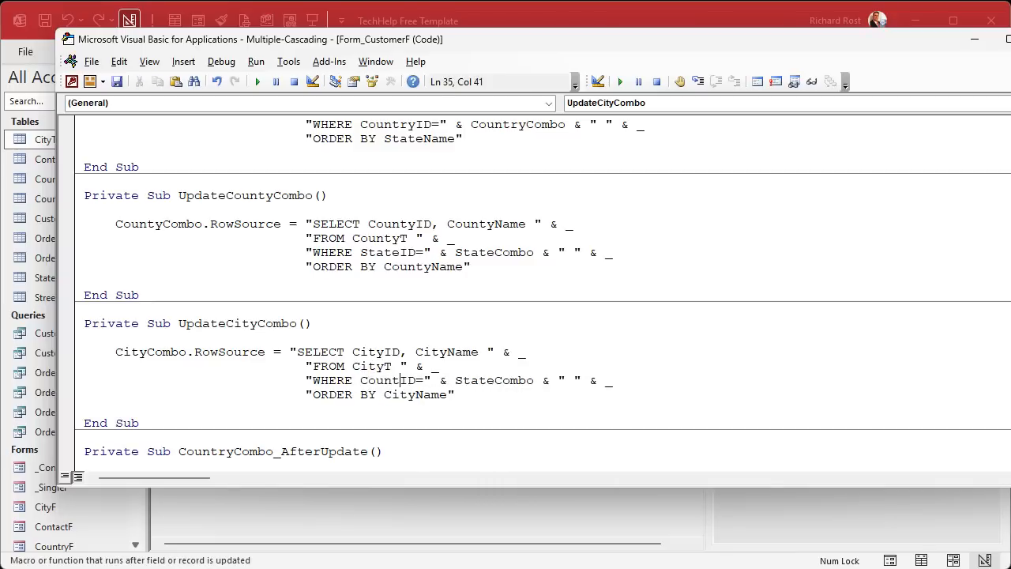
drag(463, 380, 502, 380)
text(County)
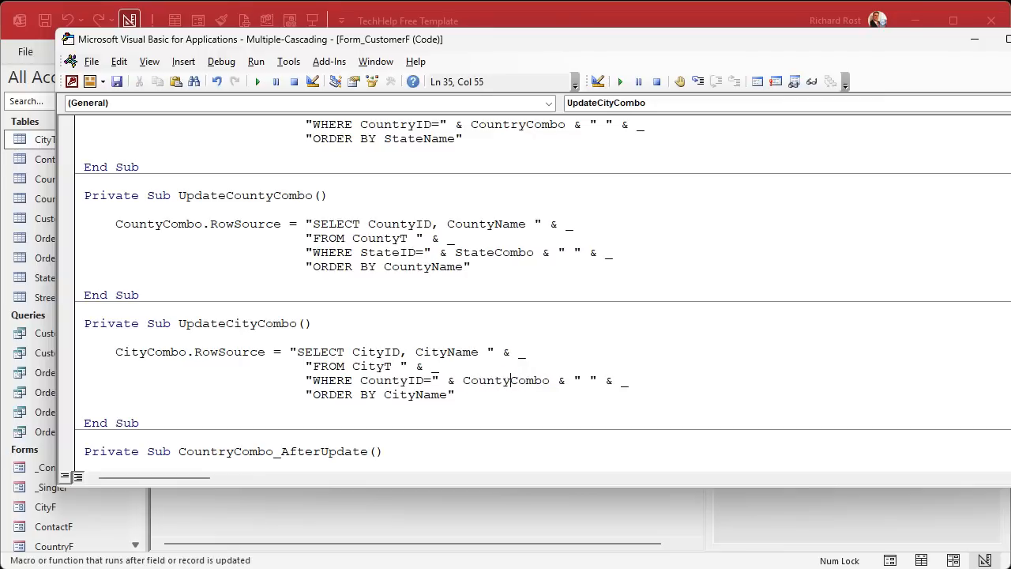
Copy the whole UpdateCityCombo procedure and paste the duplicate directly below it, above CountryCombo_AfterUpdate
scroll(394, 321, down, 2)
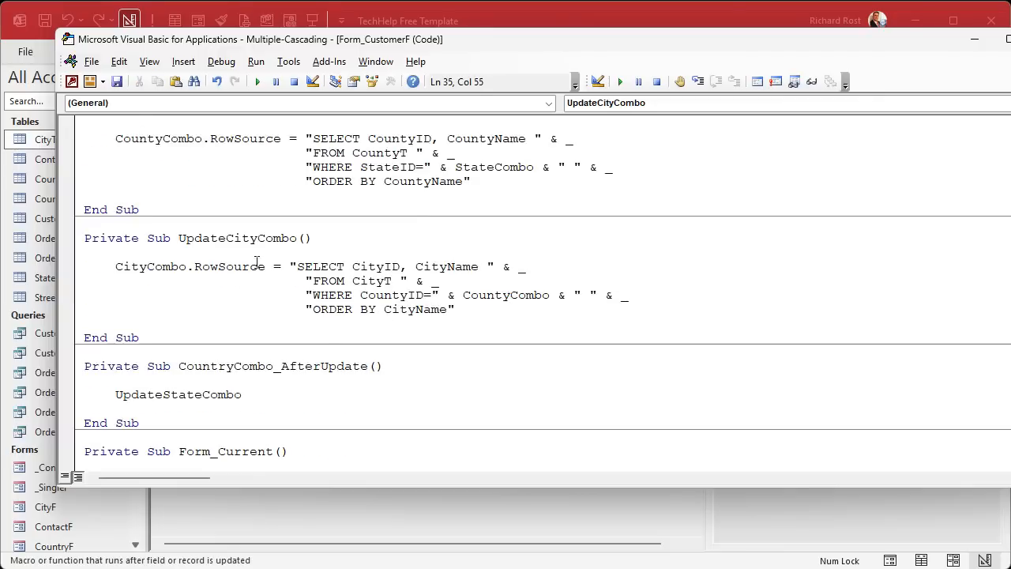
drag(220, 227, 266, 343)
key(ctrl+c)
click(248, 355)
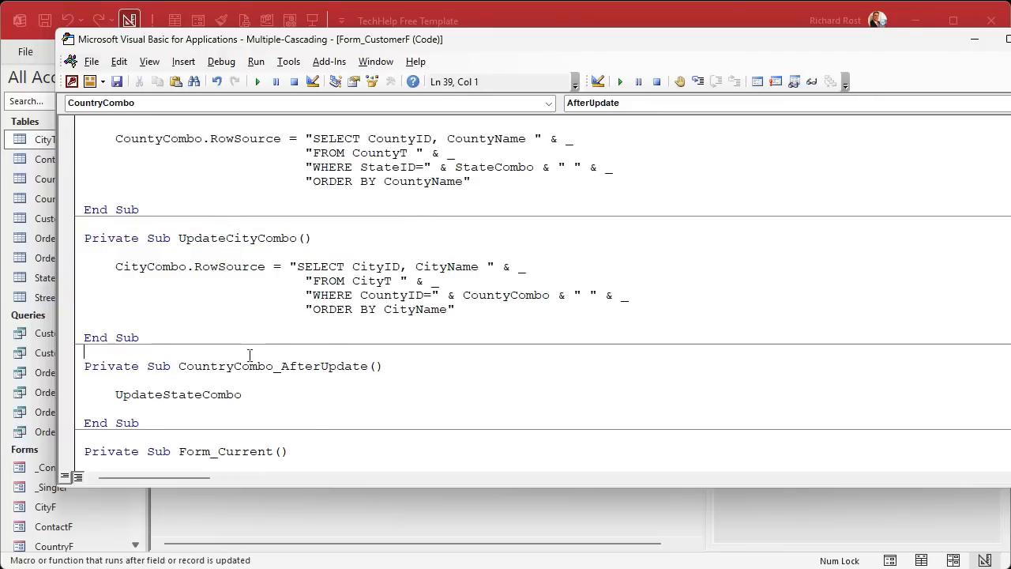
key(ctrl+v)
scroll(248, 355, down, 1)
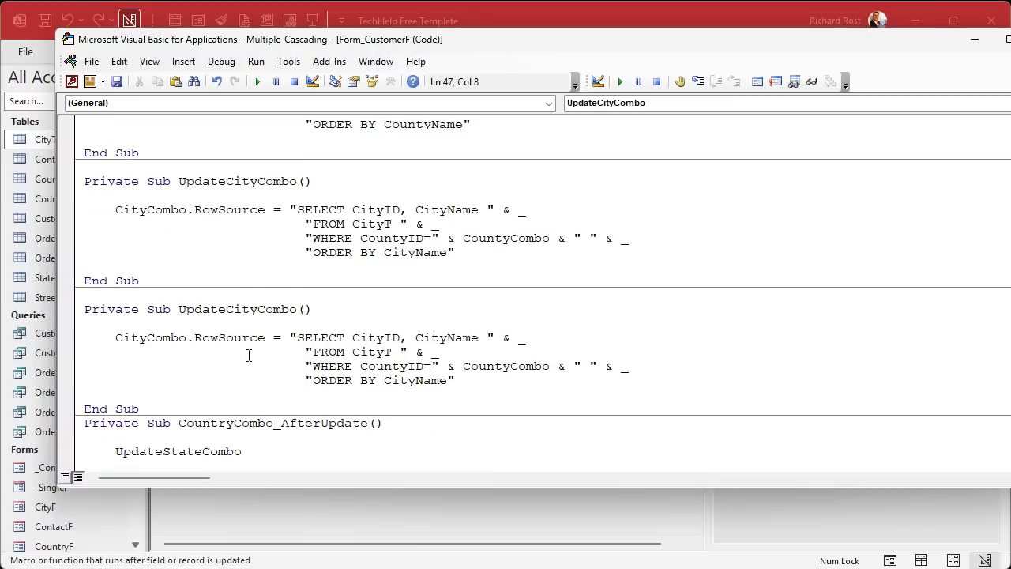
Shift the code window aside to reveal the form, and rename the duplicated UpdateCityCombo procedure to UpdateStreetCombo
drag(226, 309, 259, 309)
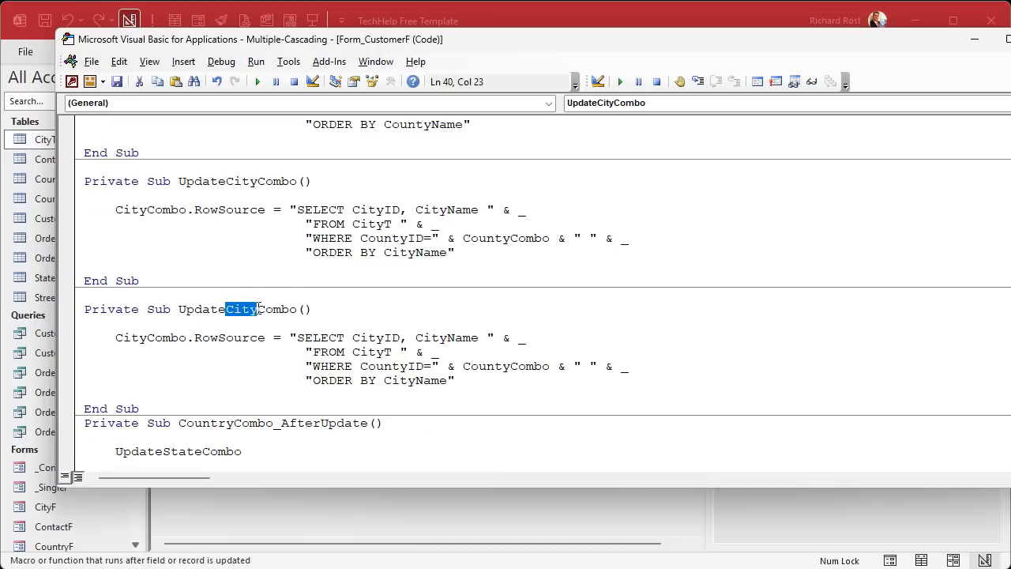
drag(458, 49, 880, 49)
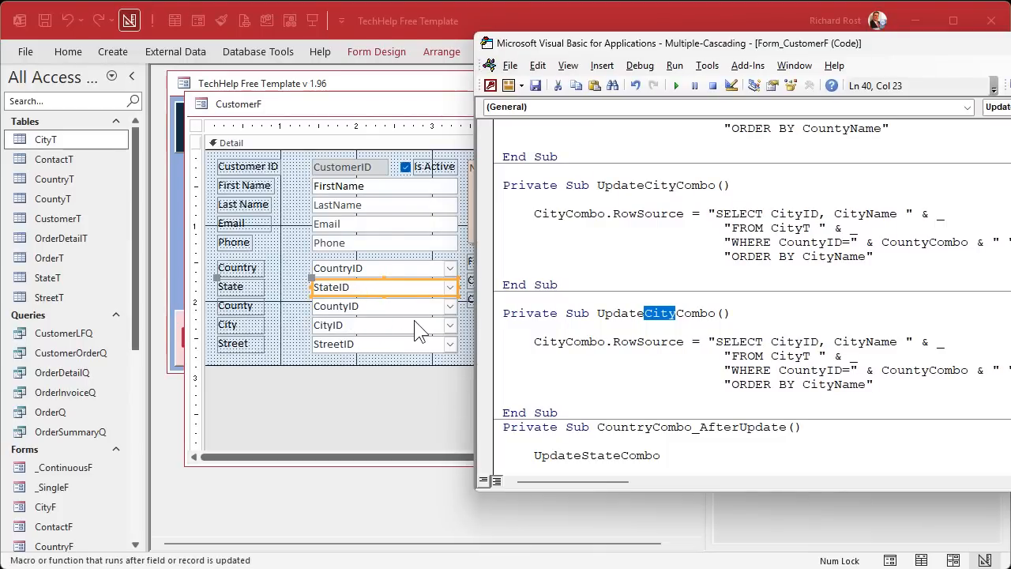
click(646, 312)
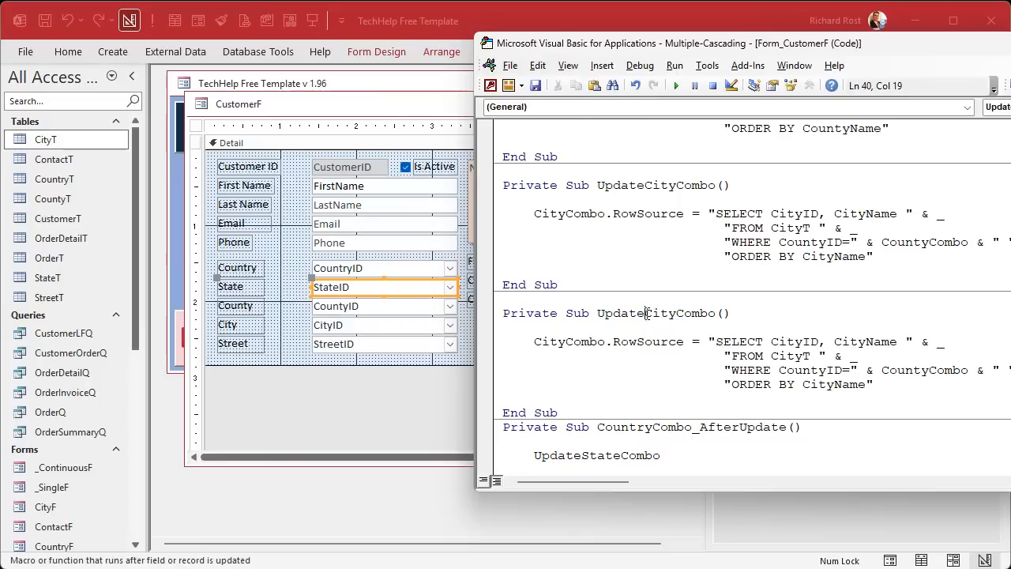
drag(647, 312, 676, 316)
text(Street)
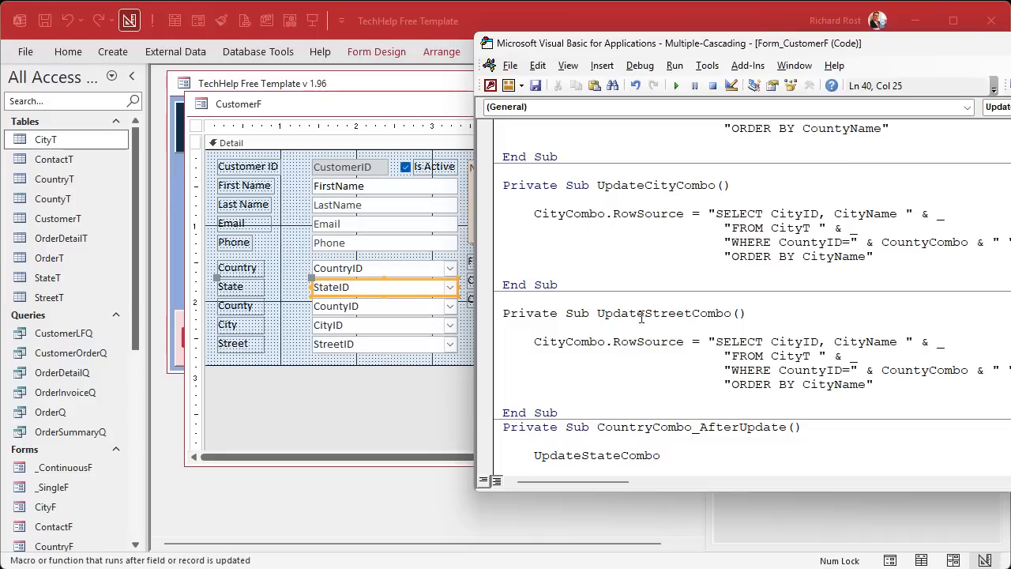
drag(644, 314, 692, 313)
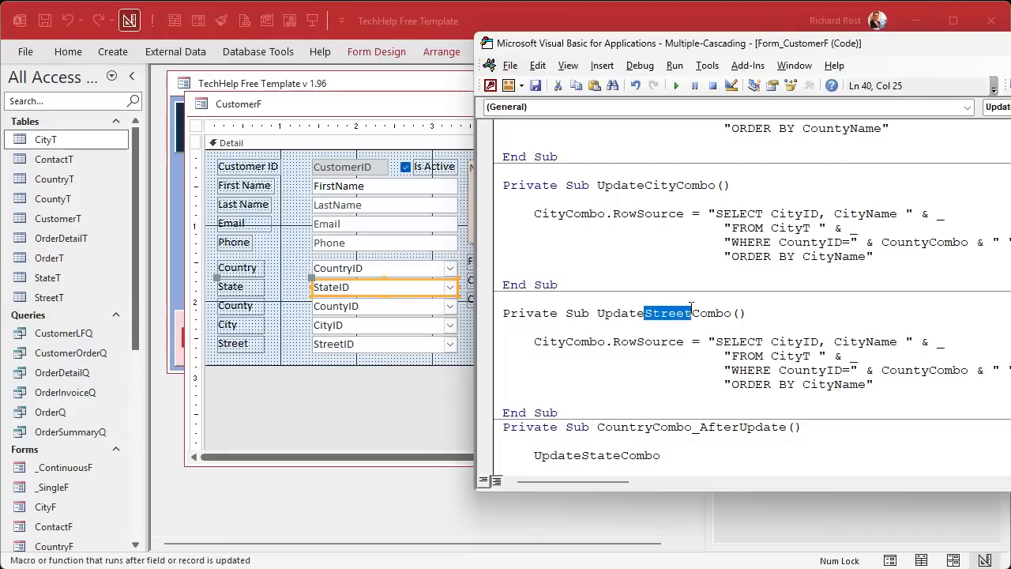
In UpdateStreetCombo, make StreetCombo's row source select StreetID and StreetName from StreetT, ordered by StreetName
click(570, 341)
click(535, 341)
drag(535, 341, 566, 341)
text(Street)
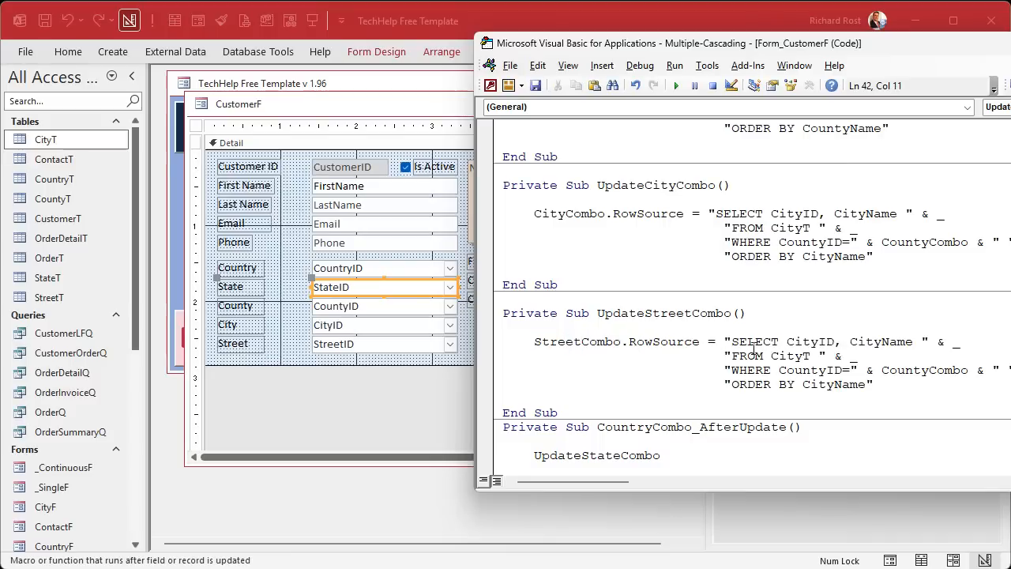
drag(818, 341, 788, 342)
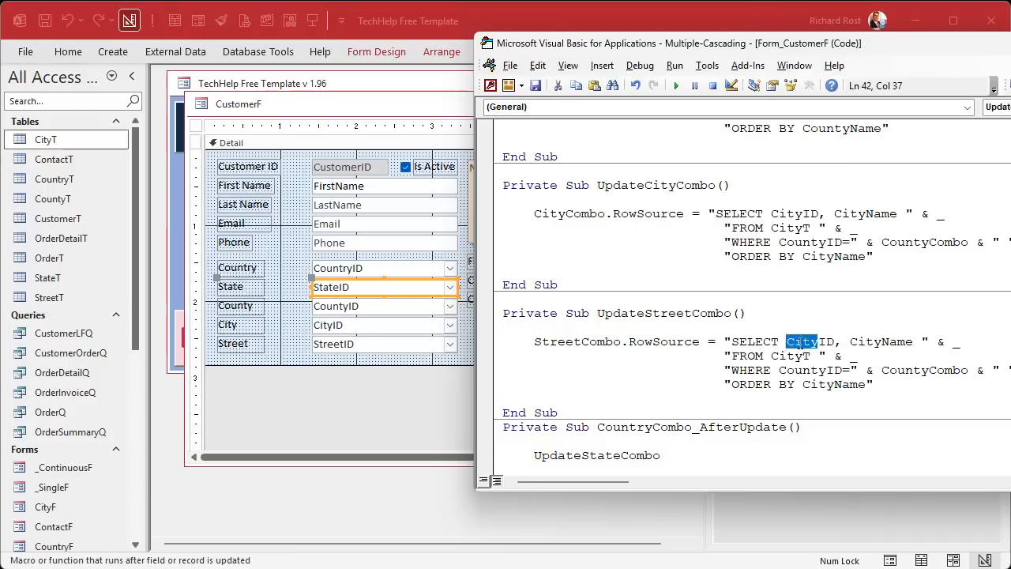
text(Street)
drag(866, 341, 898, 342)
text(Street)
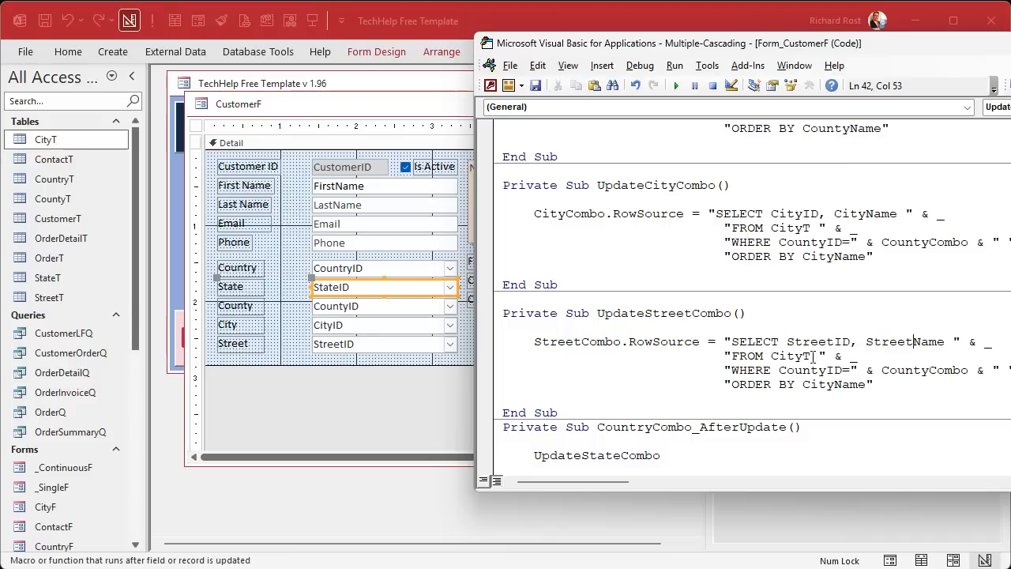
drag(811, 356, 780, 360)
text(Street)
text(Street)
Change the WHERE clause in UpdateStreetCombo to match CityID against CityCombo
text(City)
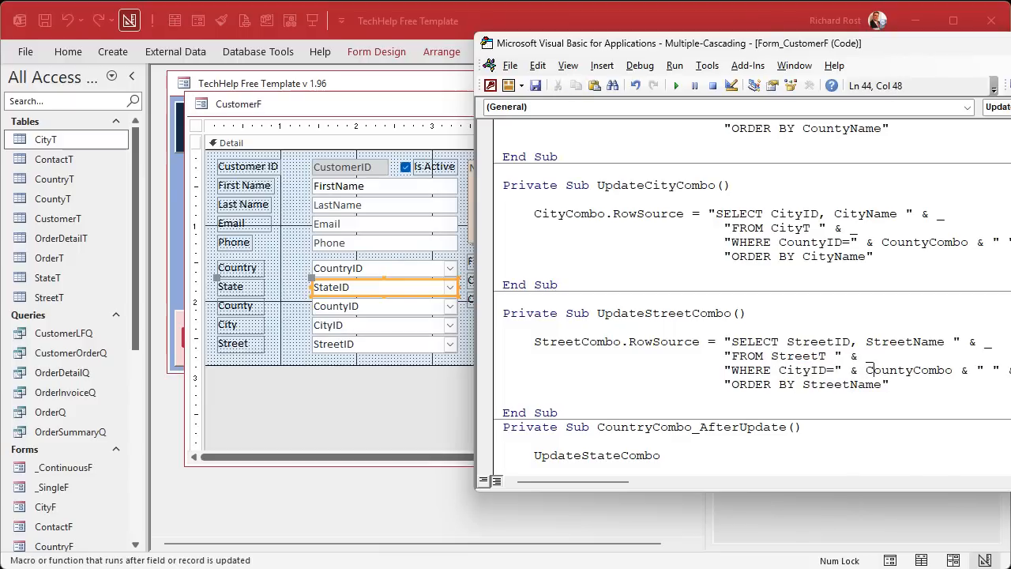
text(ity)
key(Delete)
key(Delete)
key(Delete)
key(Delete)
key(Delete)
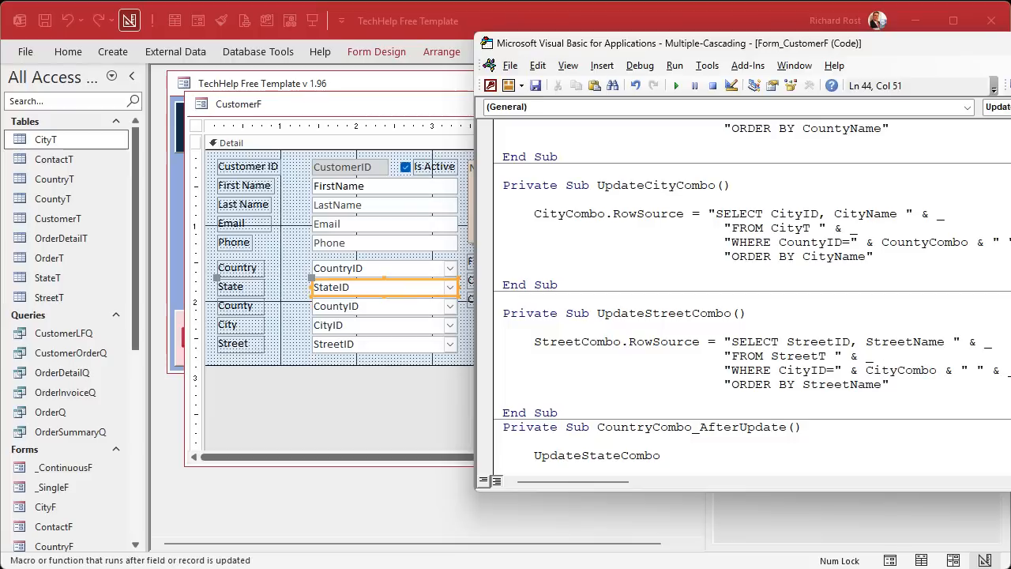
Return to the form design and open the State combo box's After Update procedure to check its call
click(559, 413)
click(640, 66)
click(640, 81)
click(634, 211)
click(294, 282)
click(379, 290)
click(984, 194)
click(993, 194)
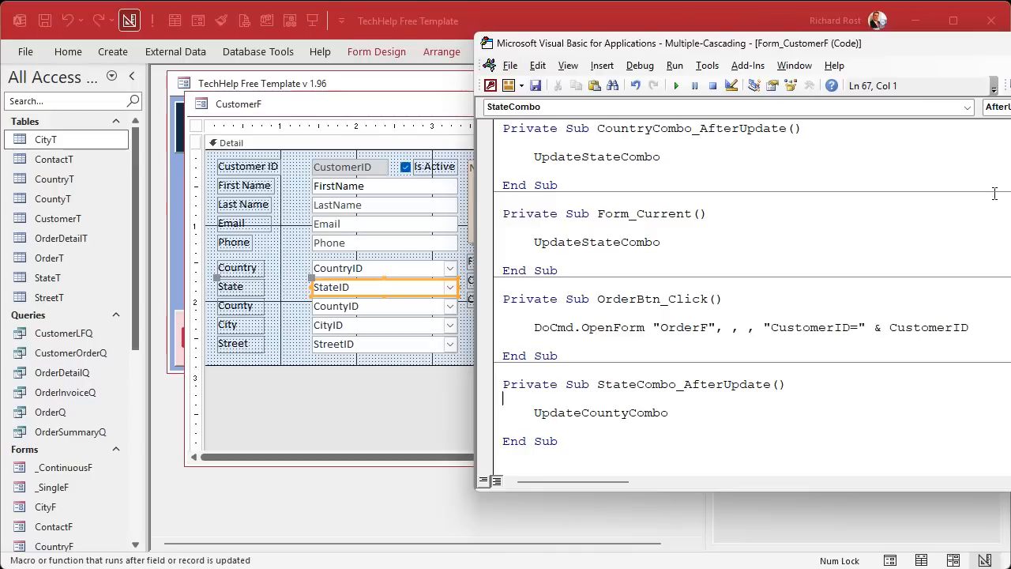
Create an After Update procedure for CountyCombo that calls UpdateCityCombo
click(414, 308)
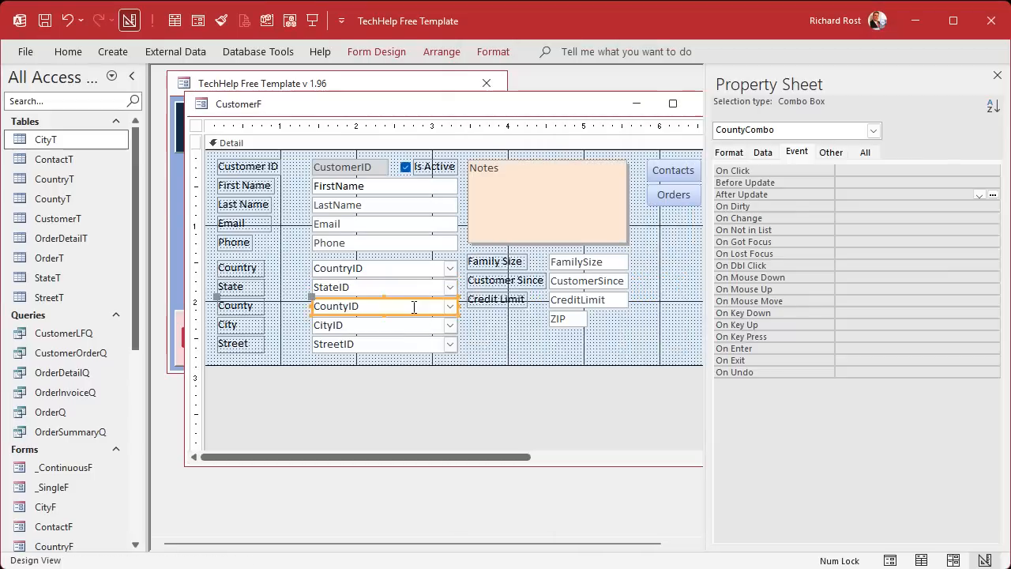
click(993, 195)
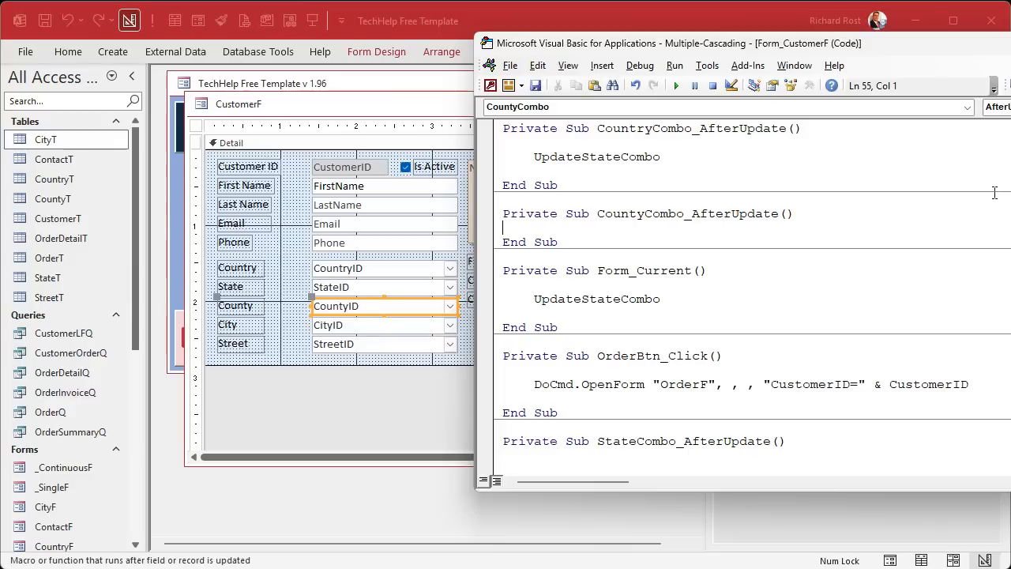
key(Return)
key(Tab)
text(upda)
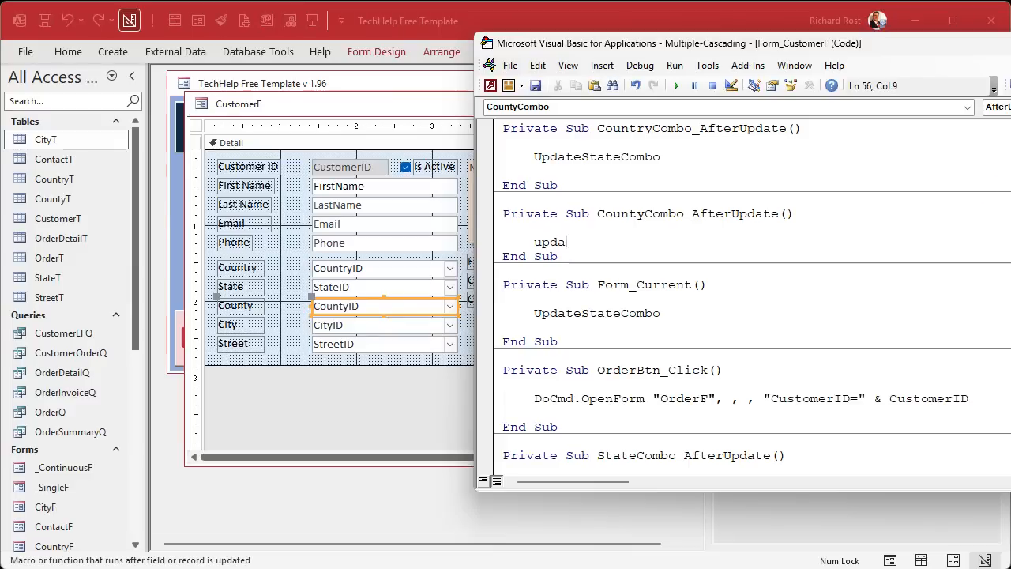
text(tecitycombo)
key(Return)
Create an After Update procedure for CityCombo that calls UpdateStreetCombo
click(357, 324)
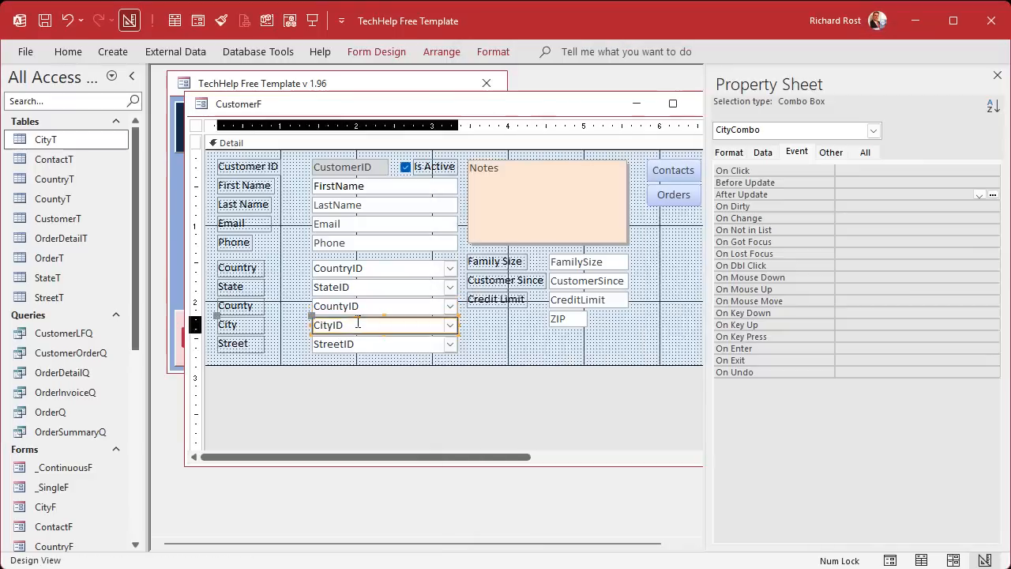
click(993, 195)
text(update)
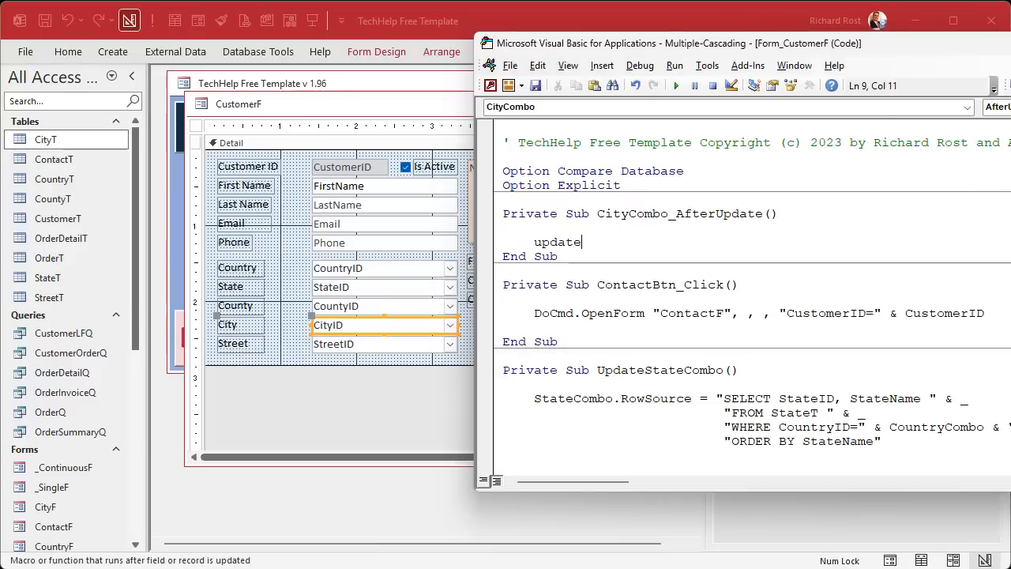
text(streetcombo)
key(Return)
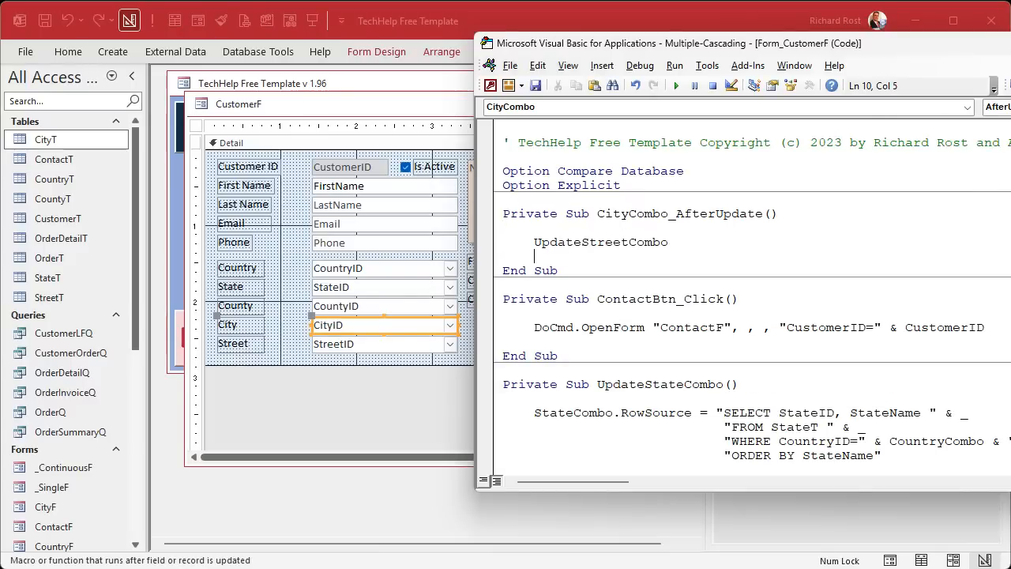
Close the Property Sheet and the CustomerF design, and reopen the customer form from the Main Menu
click(413, 344)
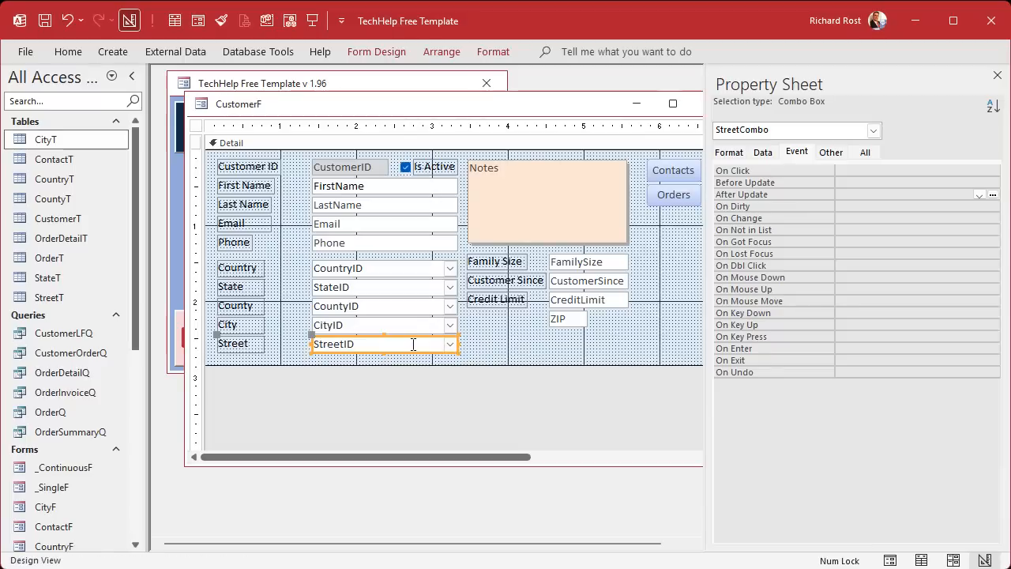
click(569, 347)
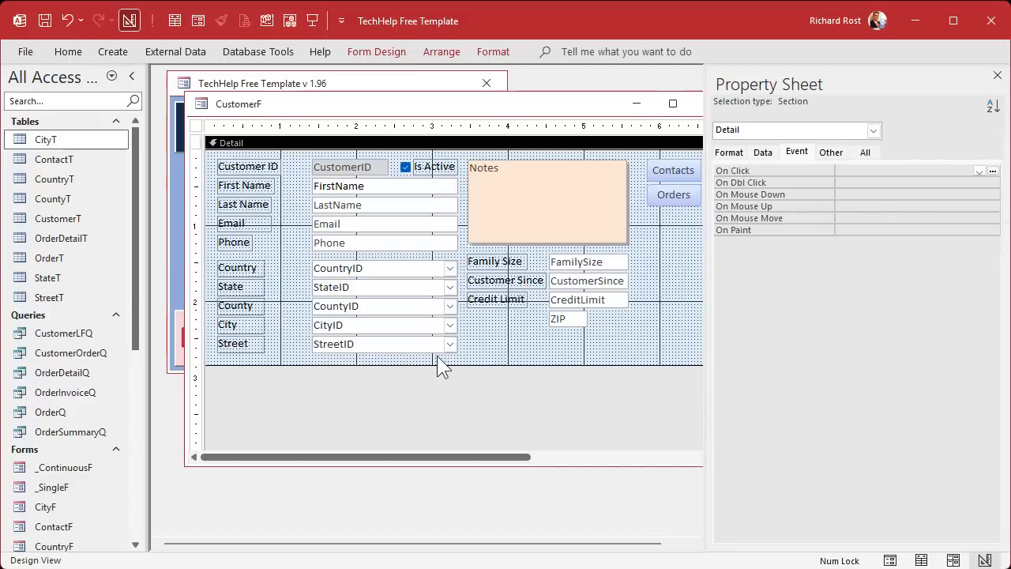
click(997, 75)
click(709, 104)
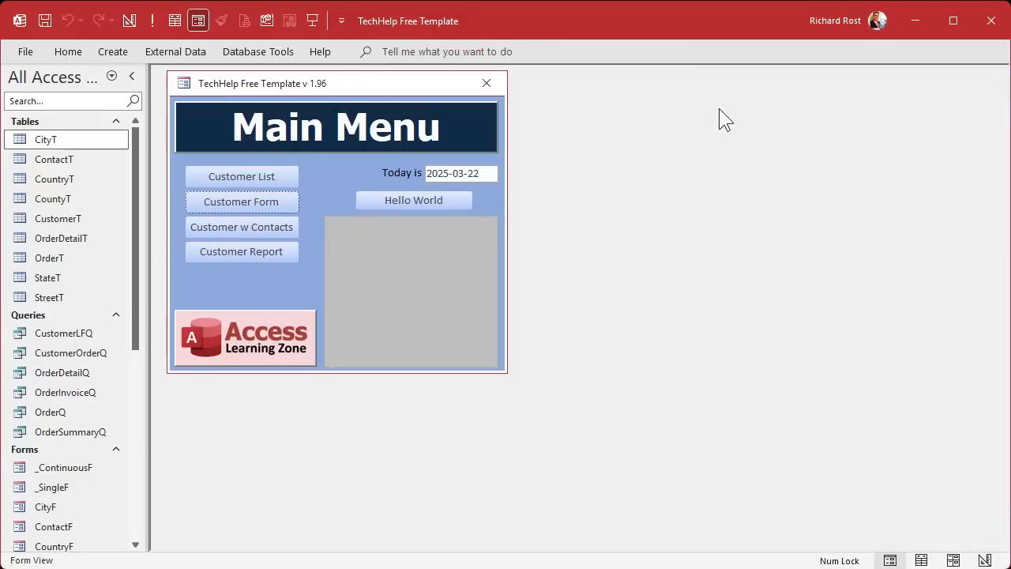
click(278, 203)
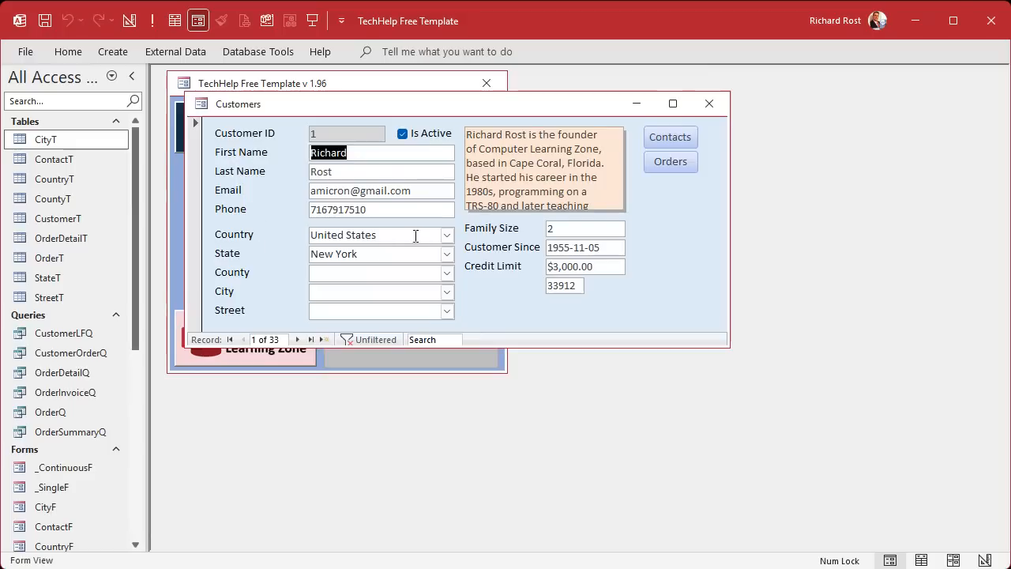
Test the cascade by choosing Canada, Ontario, Niagara and Niagara Falls, and check the Street list
click(447, 235)
click(436, 252)
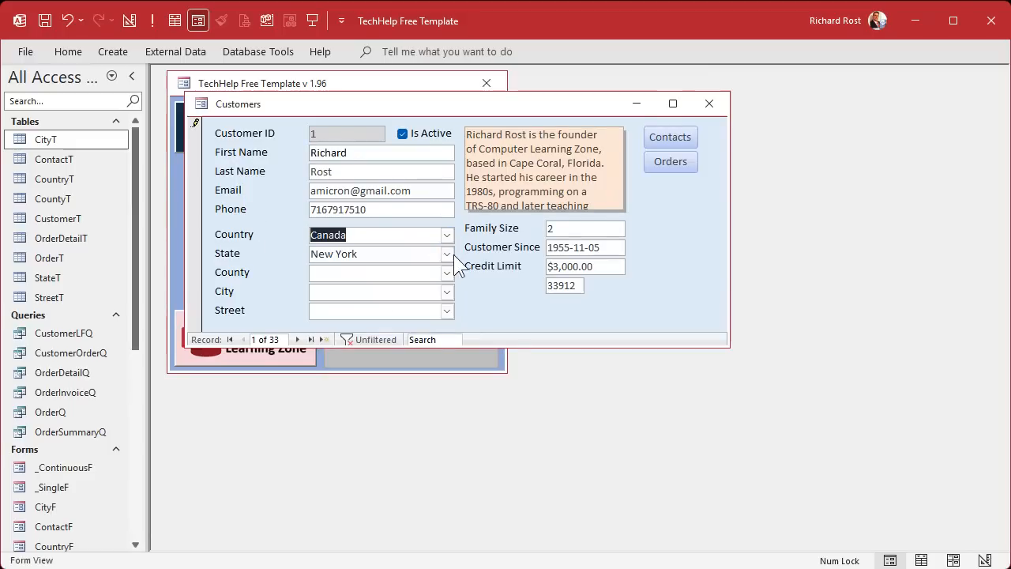
click(448, 254)
click(438, 286)
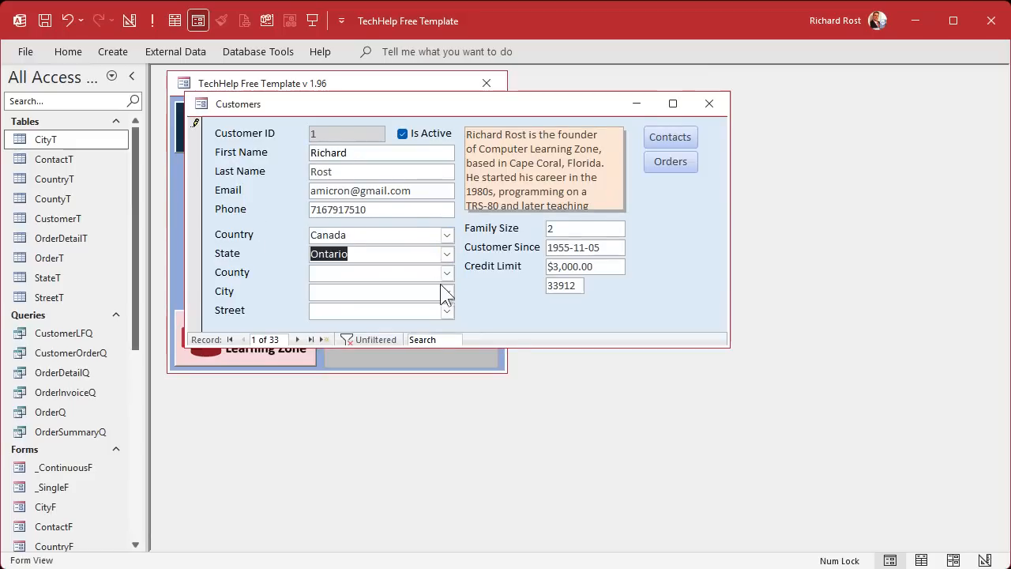
click(447, 274)
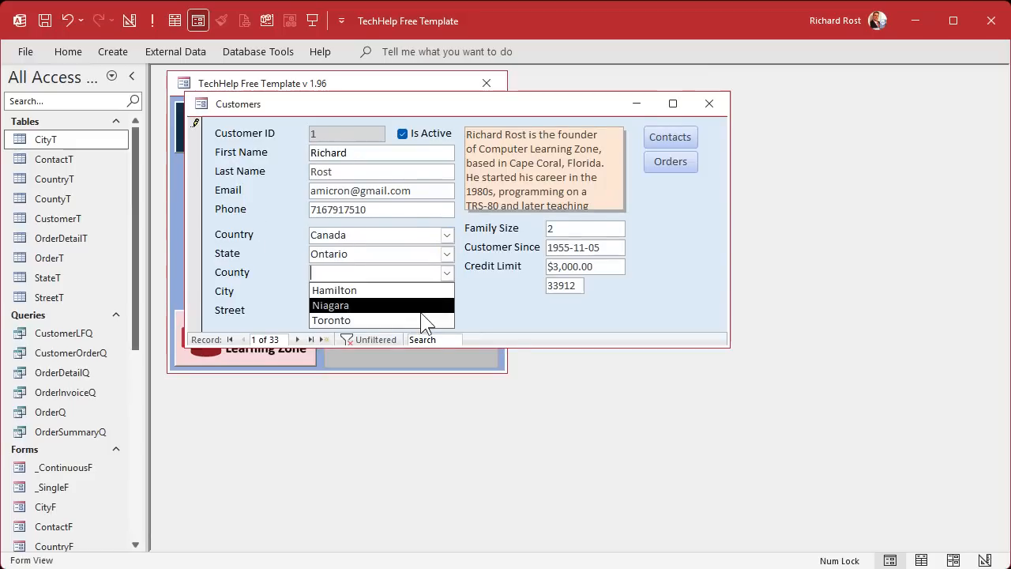
click(399, 306)
click(446, 292)
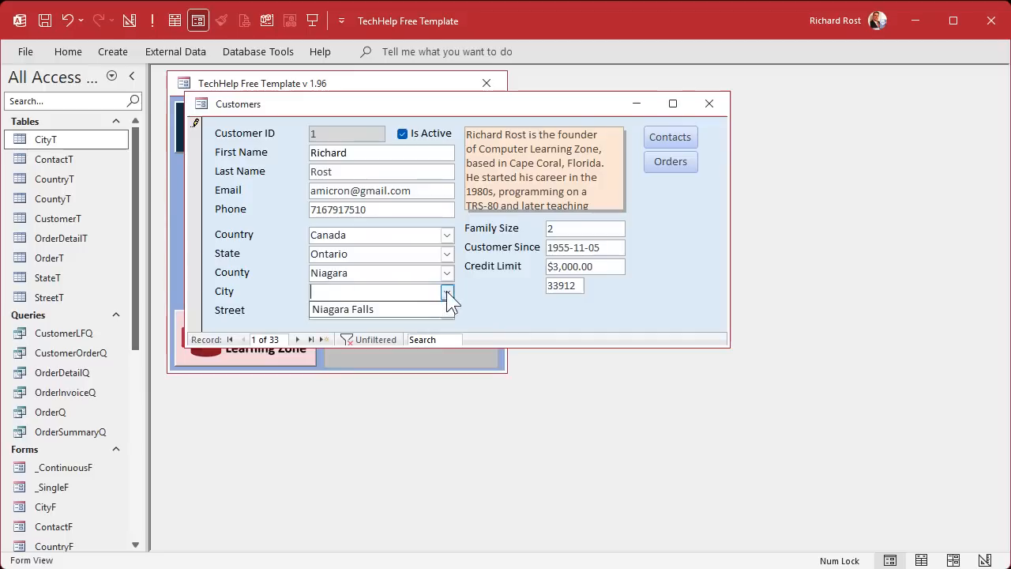
click(437, 309)
click(447, 312)
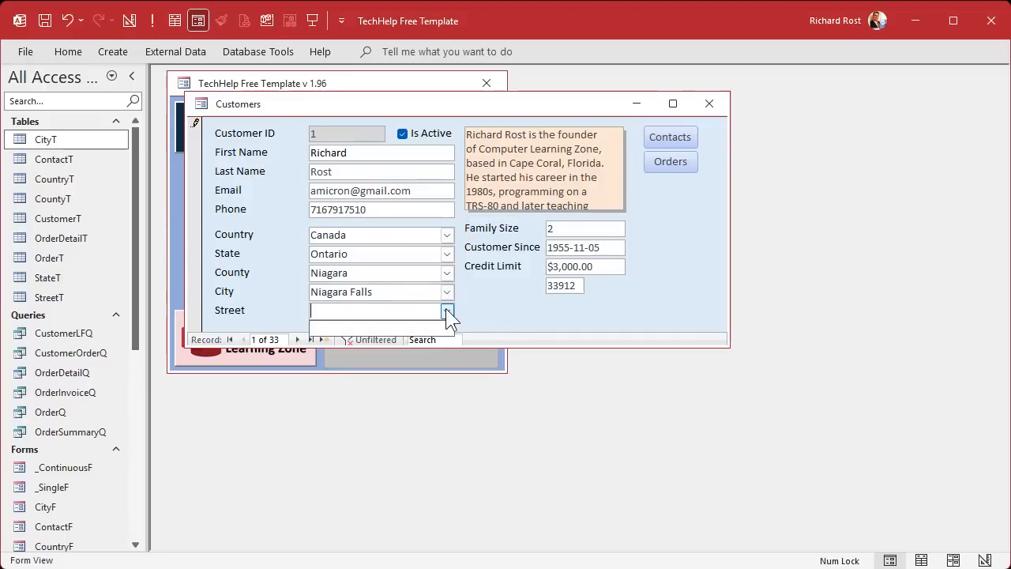
Set Country to United States, State to Florida, County to Lee, City to Cape Coral and Street to Pine Island Rd
click(446, 234)
click(446, 235)
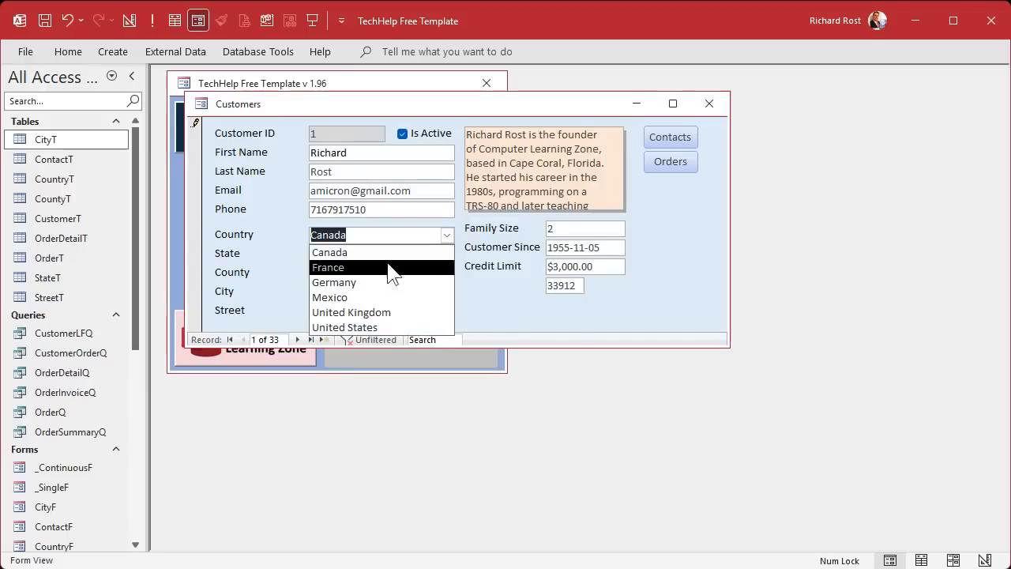
click(383, 327)
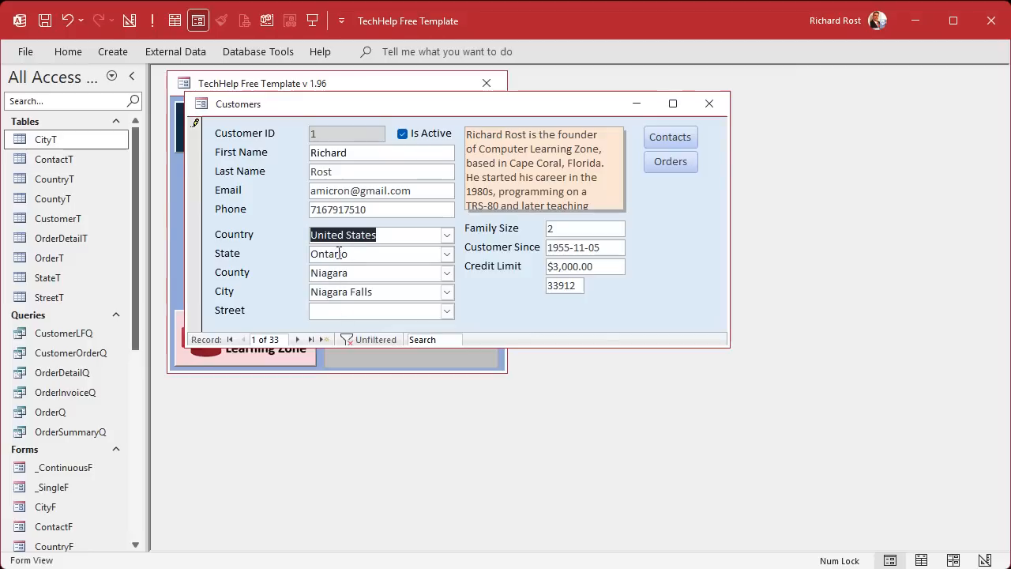
click(447, 254)
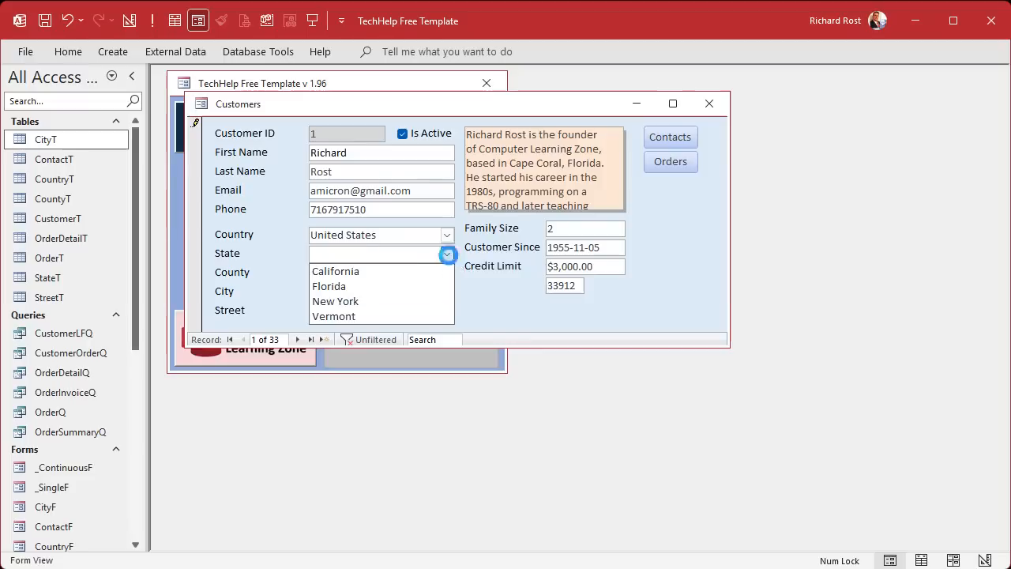
click(441, 289)
click(447, 273)
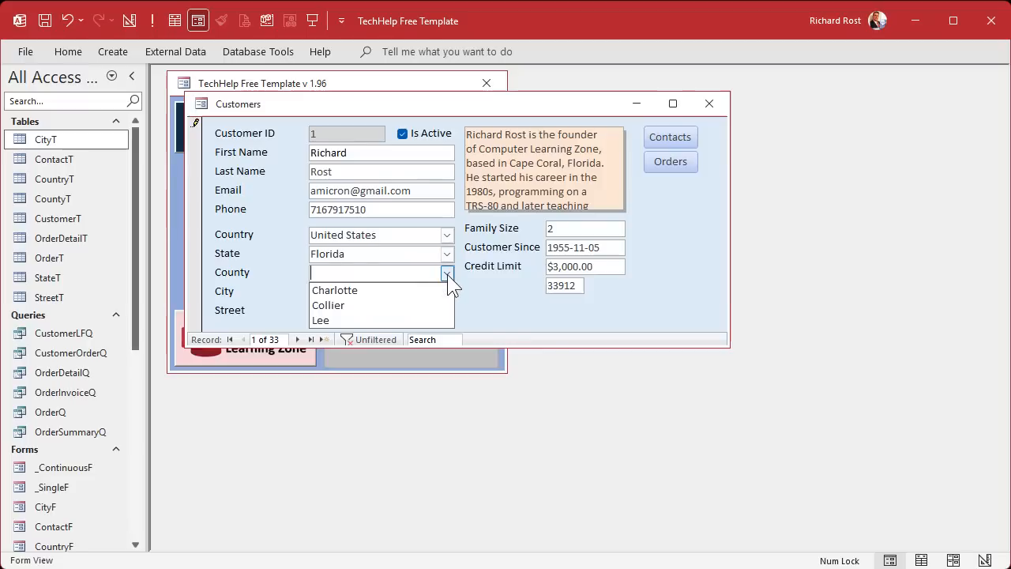
click(419, 323)
click(447, 292)
click(433, 322)
click(447, 313)
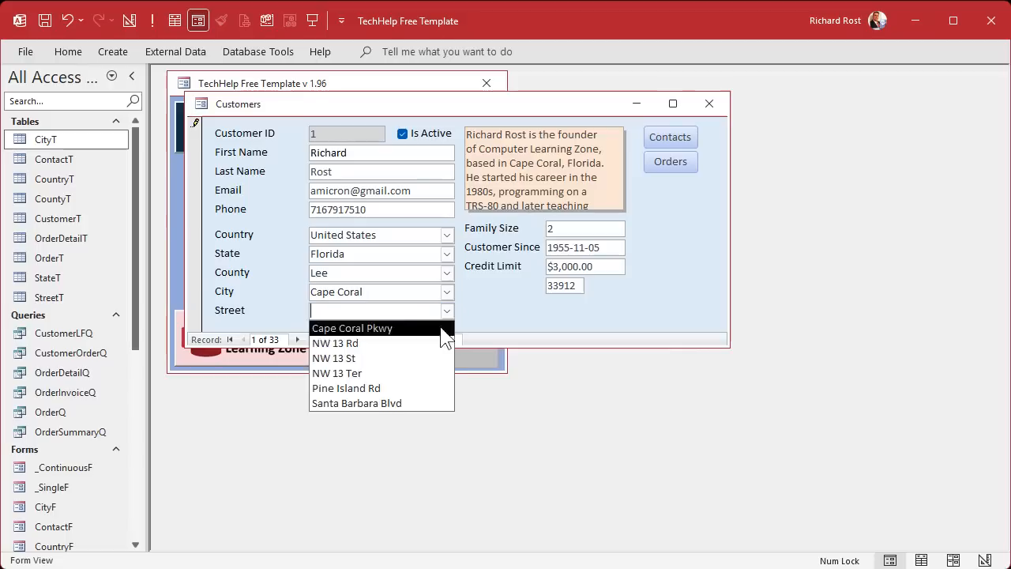
click(429, 389)
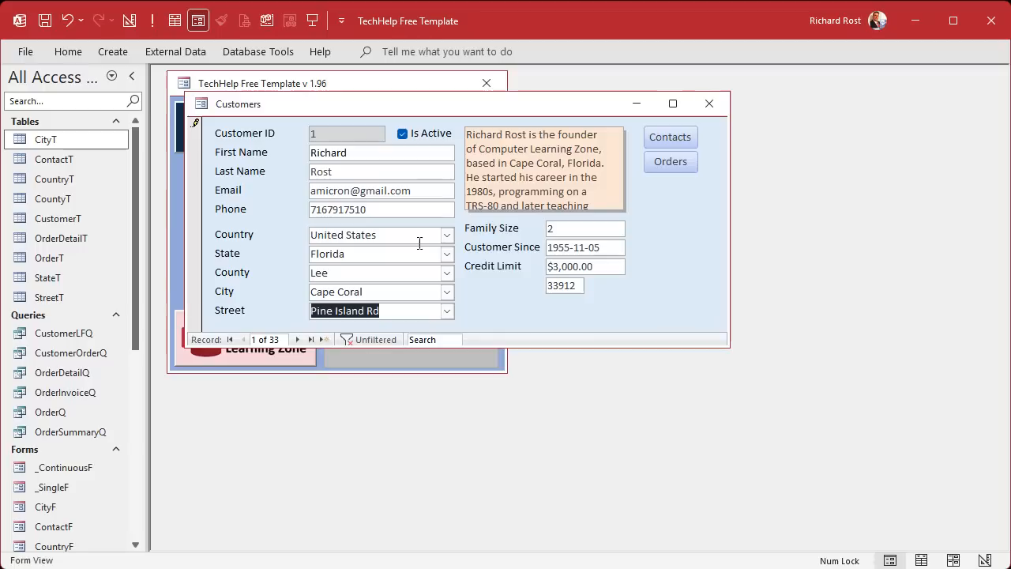
Clear the Country value and leave the field to test the State list with no country selected
click(272, 234)
key(Delete)
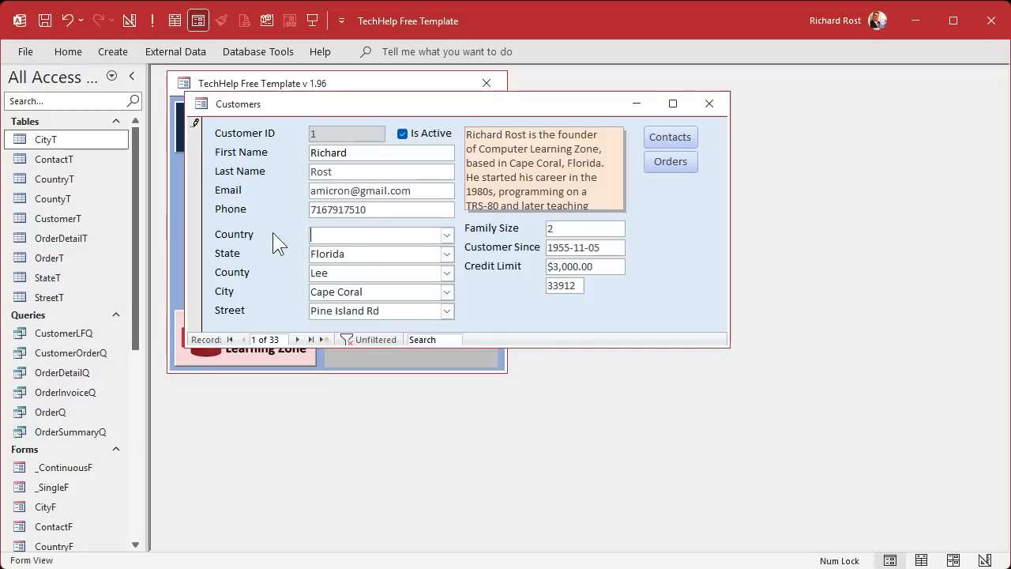
key(Tab)
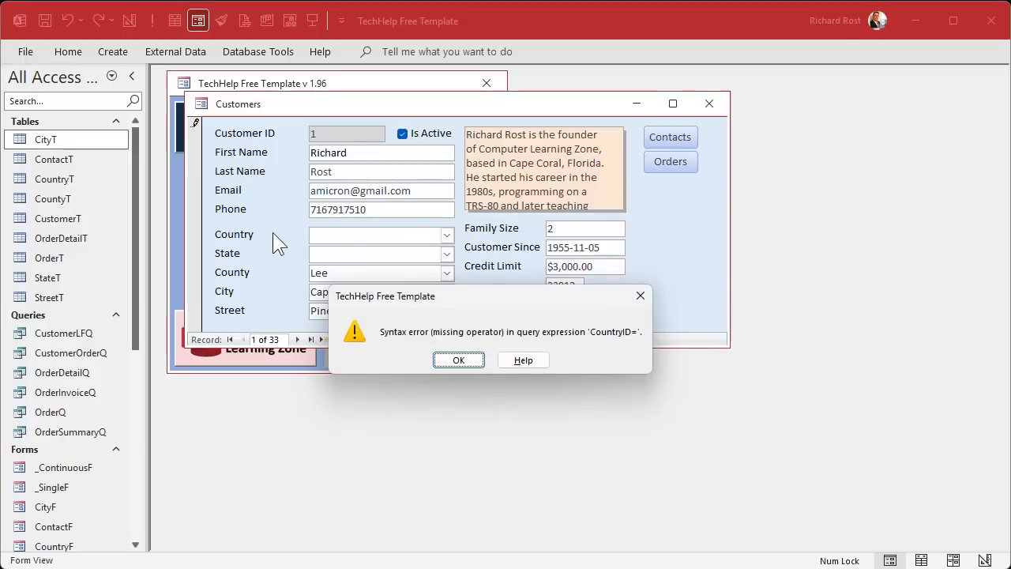